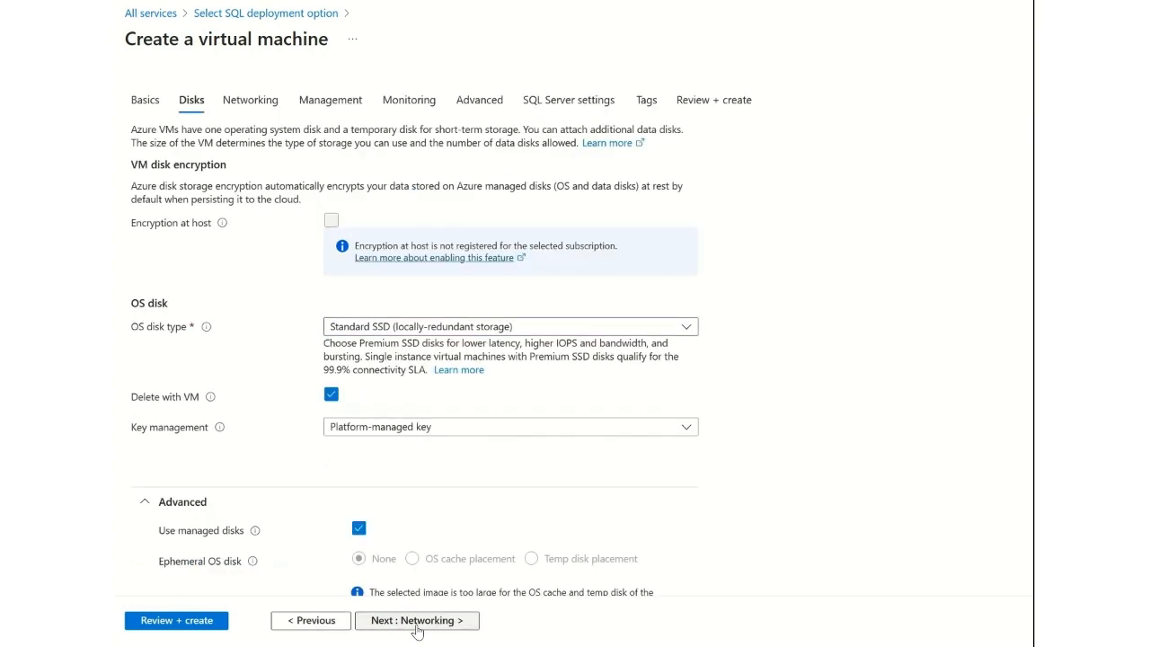
left_click(417, 620)
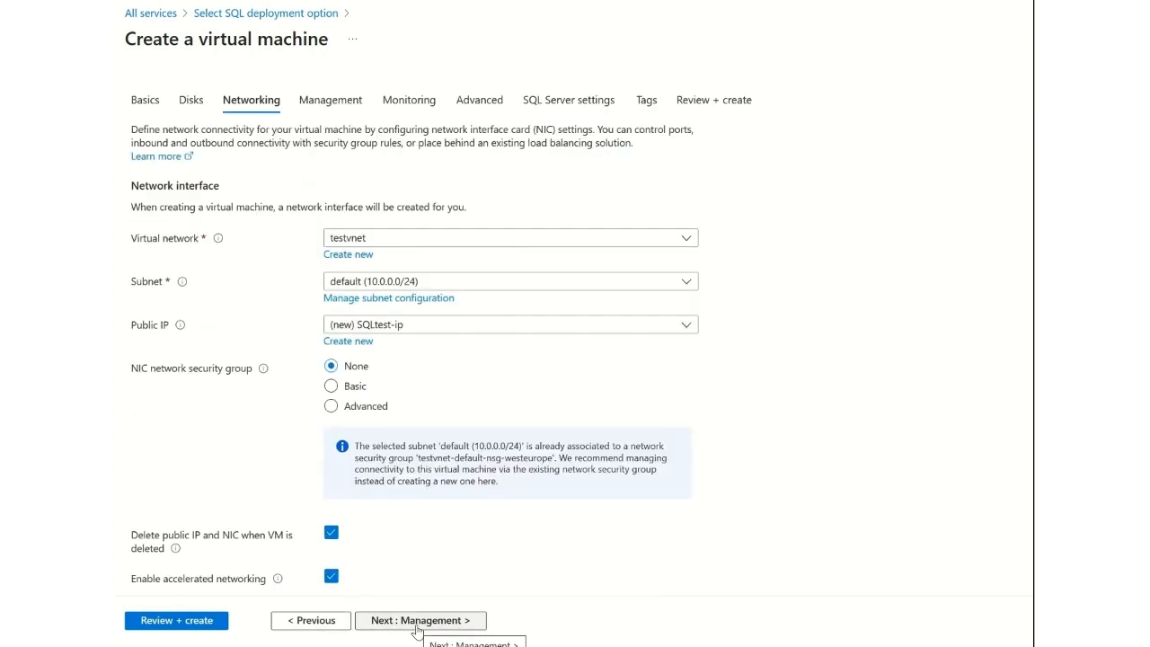
Keep the disk, networking, management, monitoring and advanced settings, continue to the SQL Server settings, and check the SQL connectivity options.
left_click(416, 622)
left_click(416, 622)
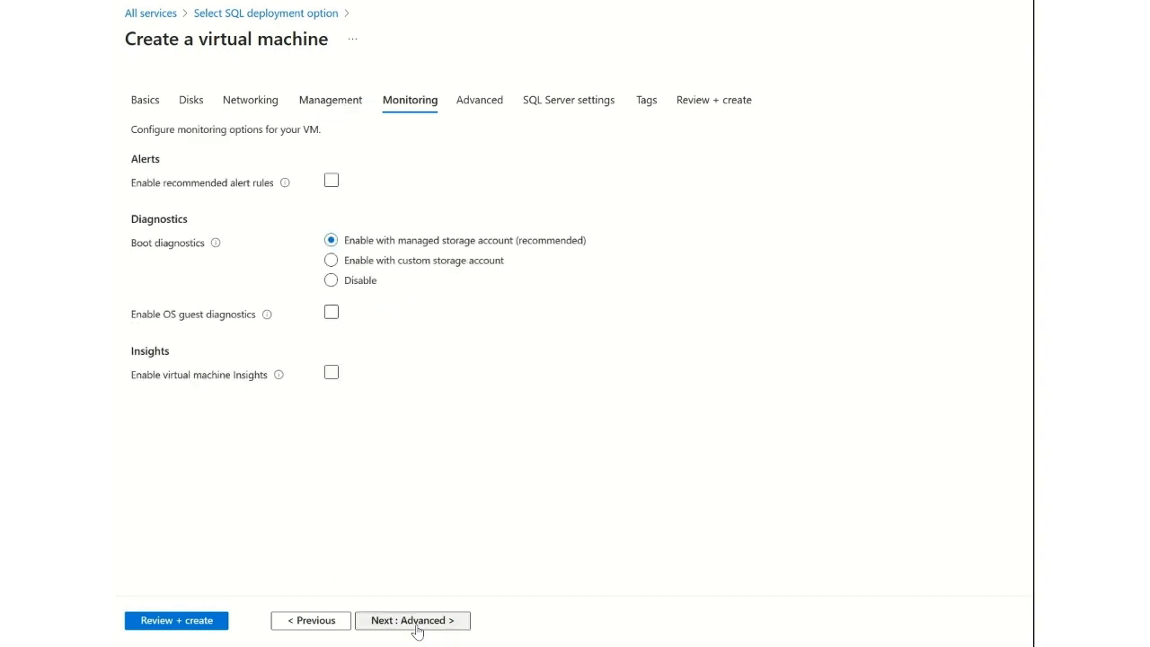
left_click(416, 620)
left_click(417, 621)
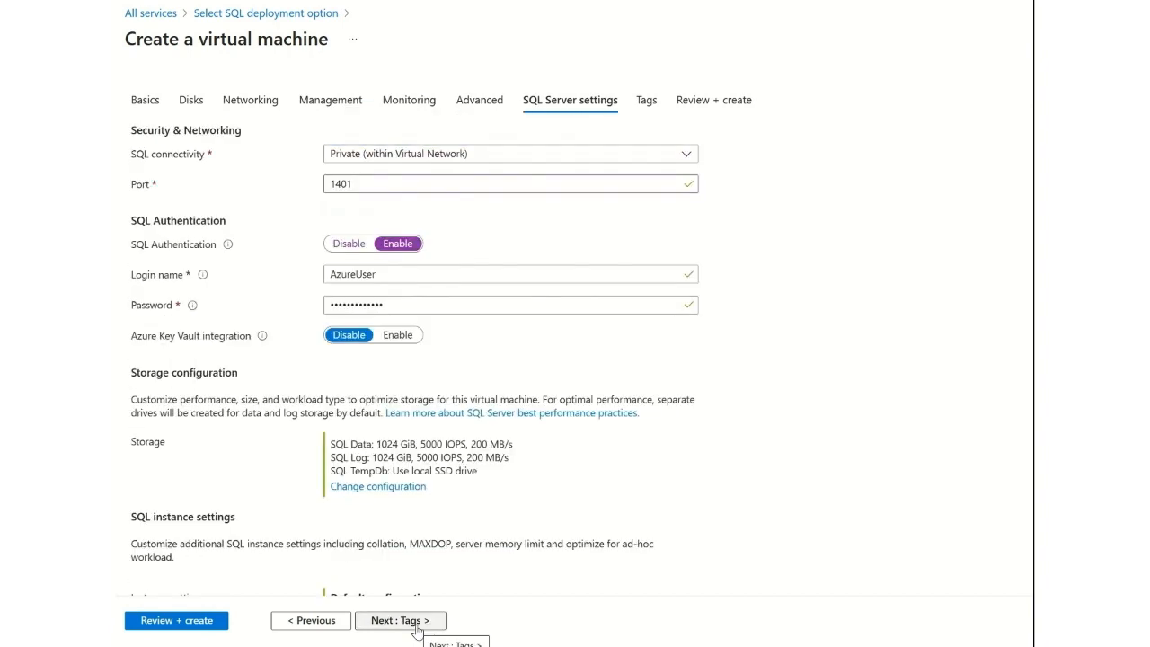
left_click(406, 156)
left_click(790, 148)
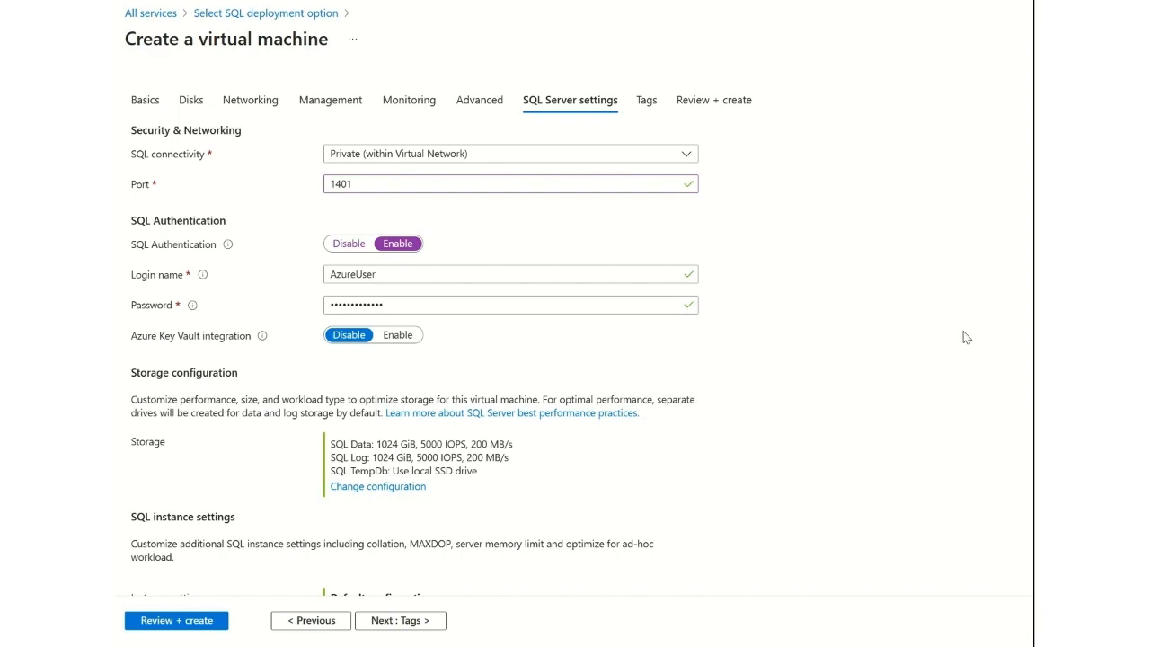
Try enabling automated backup together with the backup of system databases in the SQL Server settings.
scroll(442, 337, "down", 3)
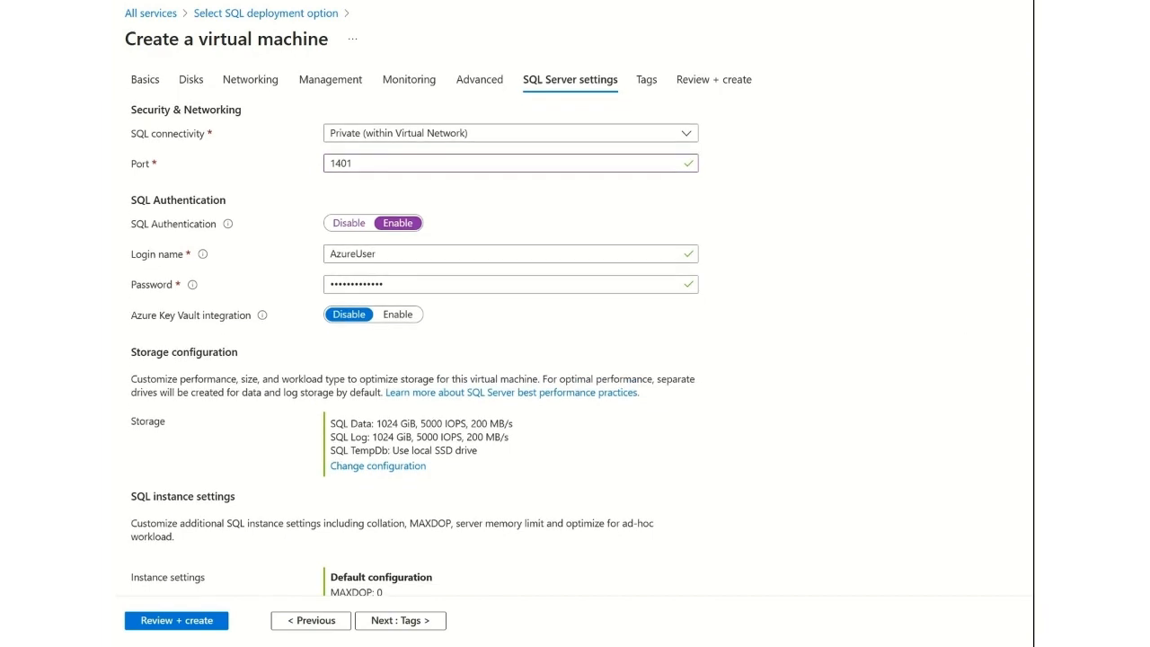
scroll(415, 333, "down", 2)
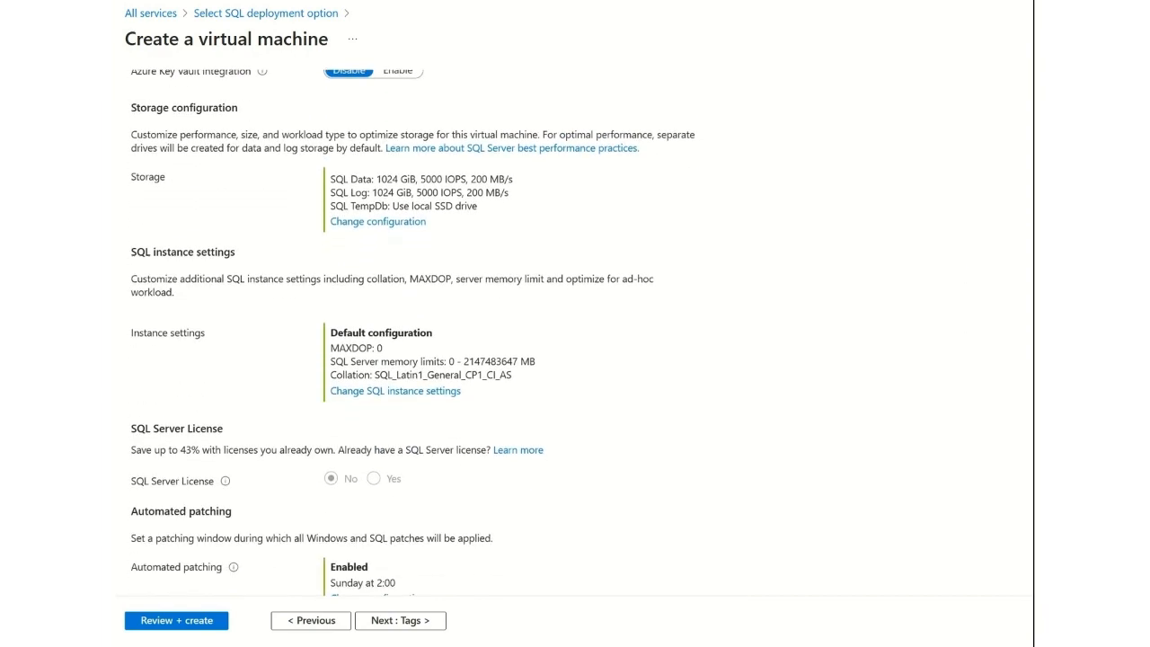
scroll(576, 323, "down", 2)
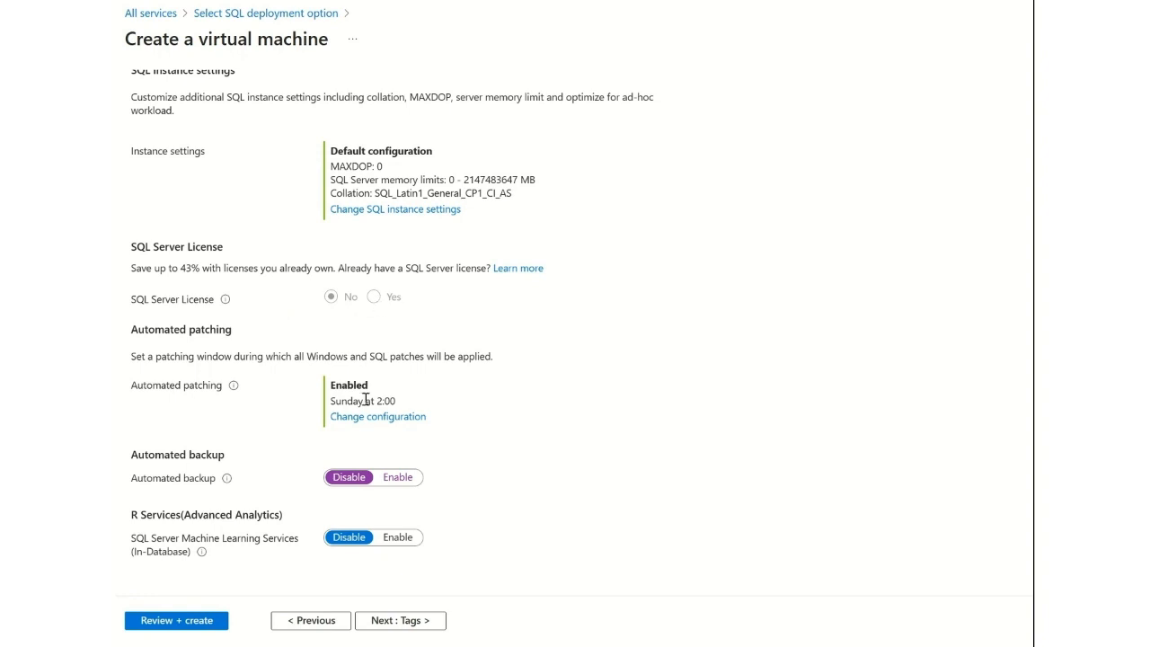
left_click(398, 477)
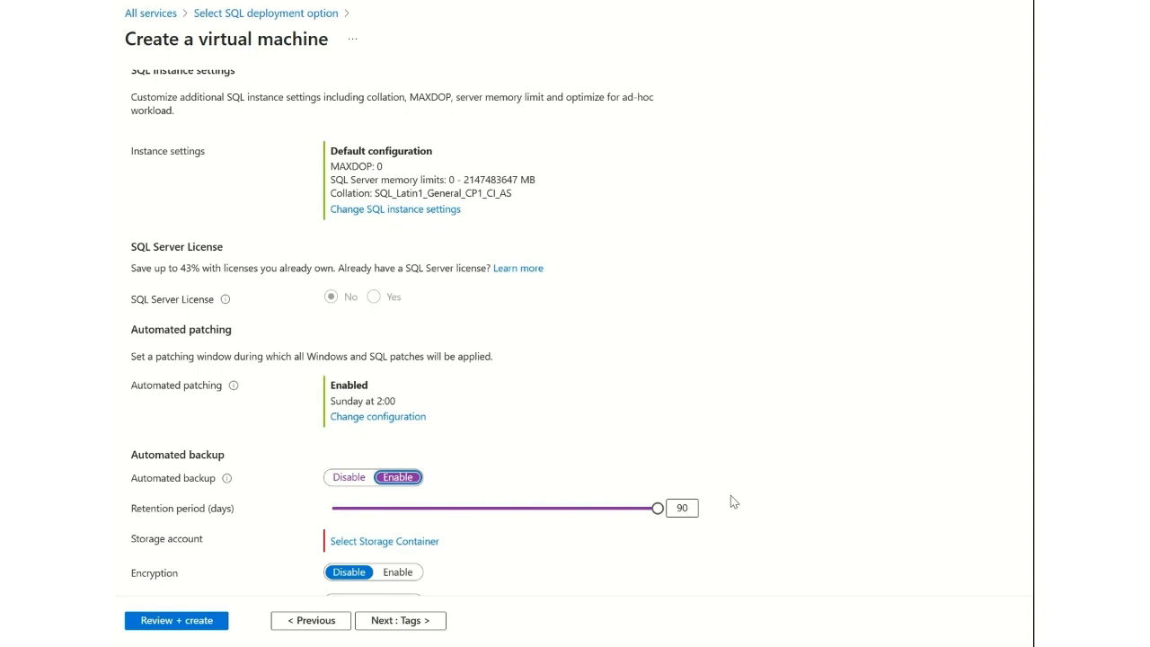
scroll(609, 501, "down", 2)
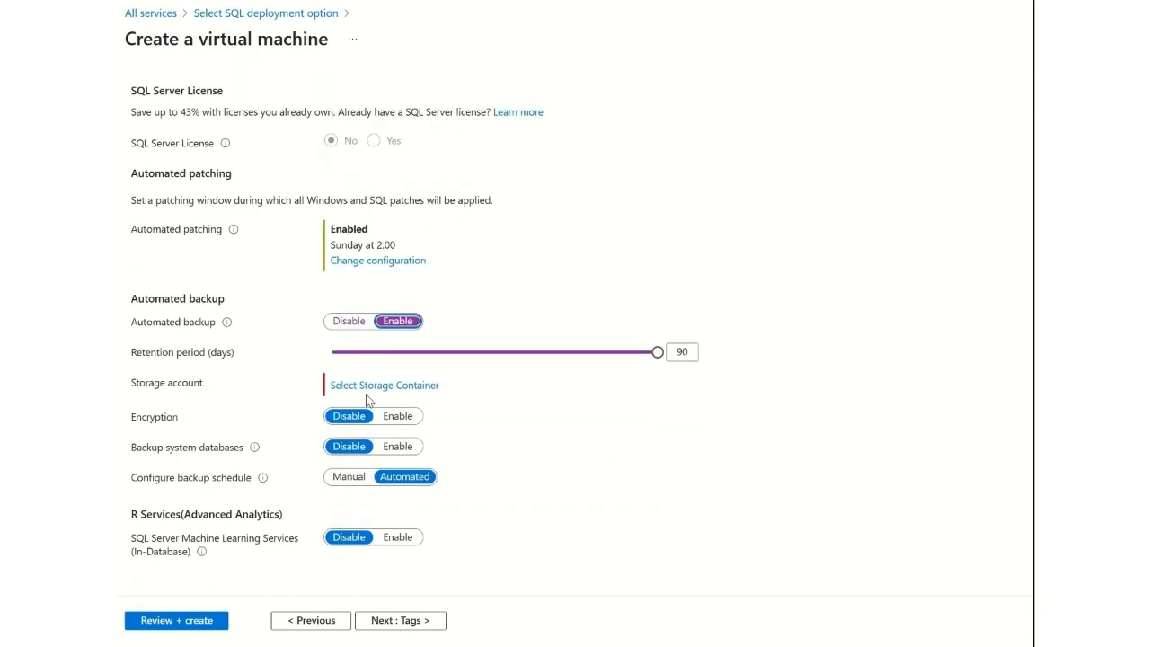
left_click(413, 448)
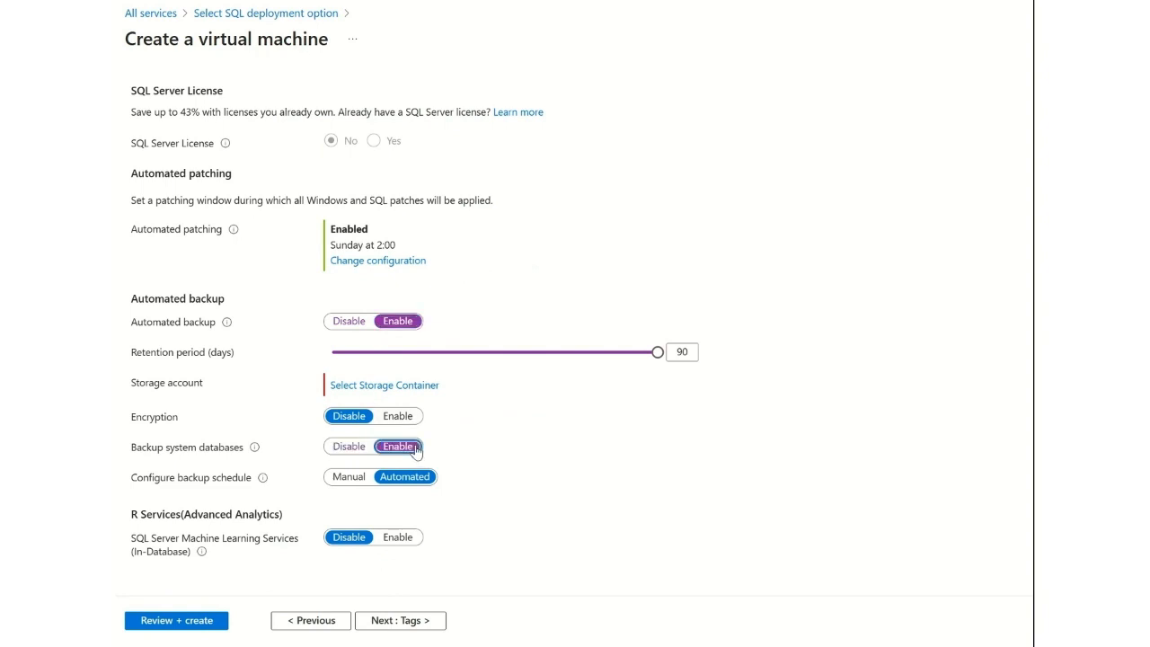
left_click(347, 449)
left_click(347, 324)
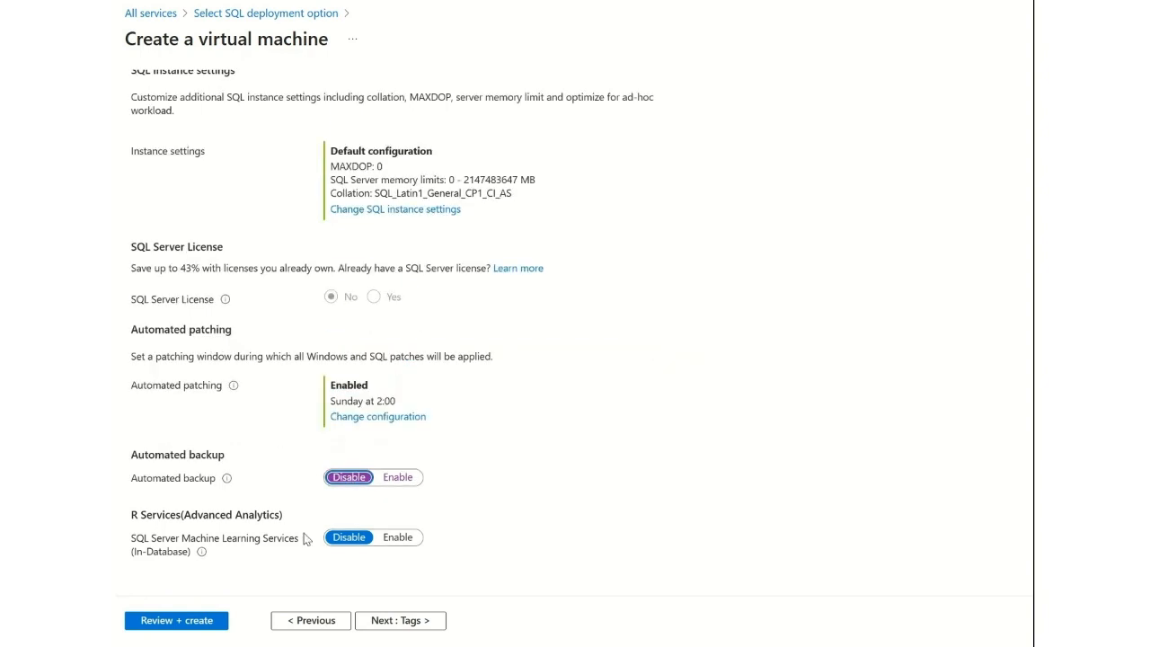
Proceed to review and create the virtual machine.
left_click(184, 622)
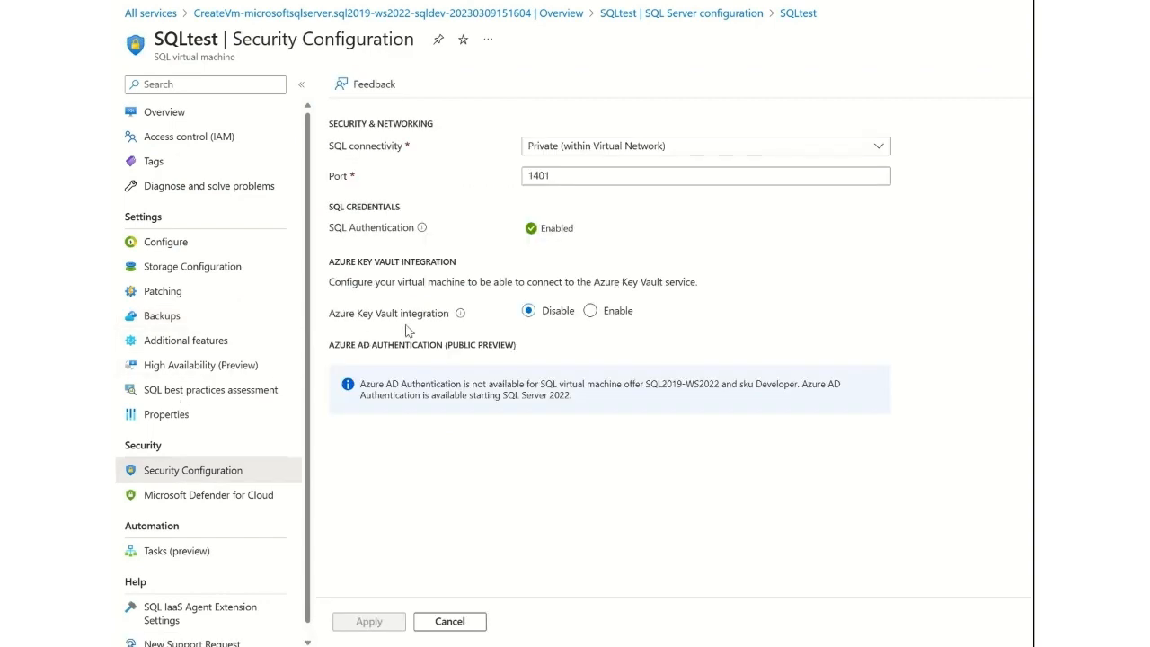
left_click(643, 145)
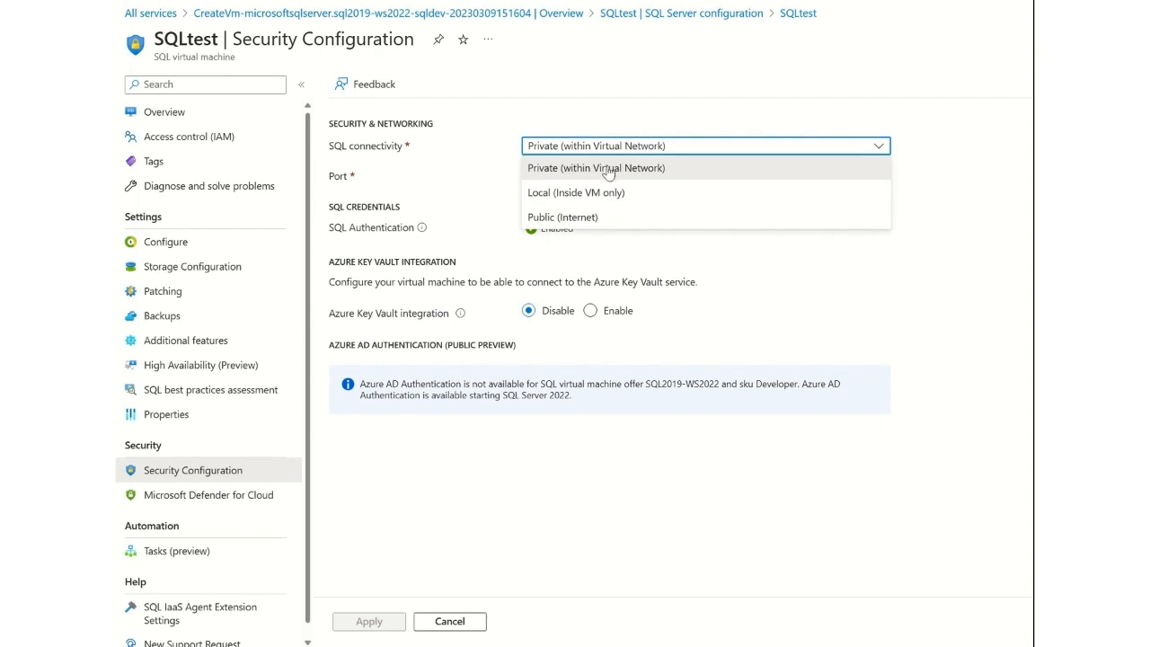
left_click(647, 216)
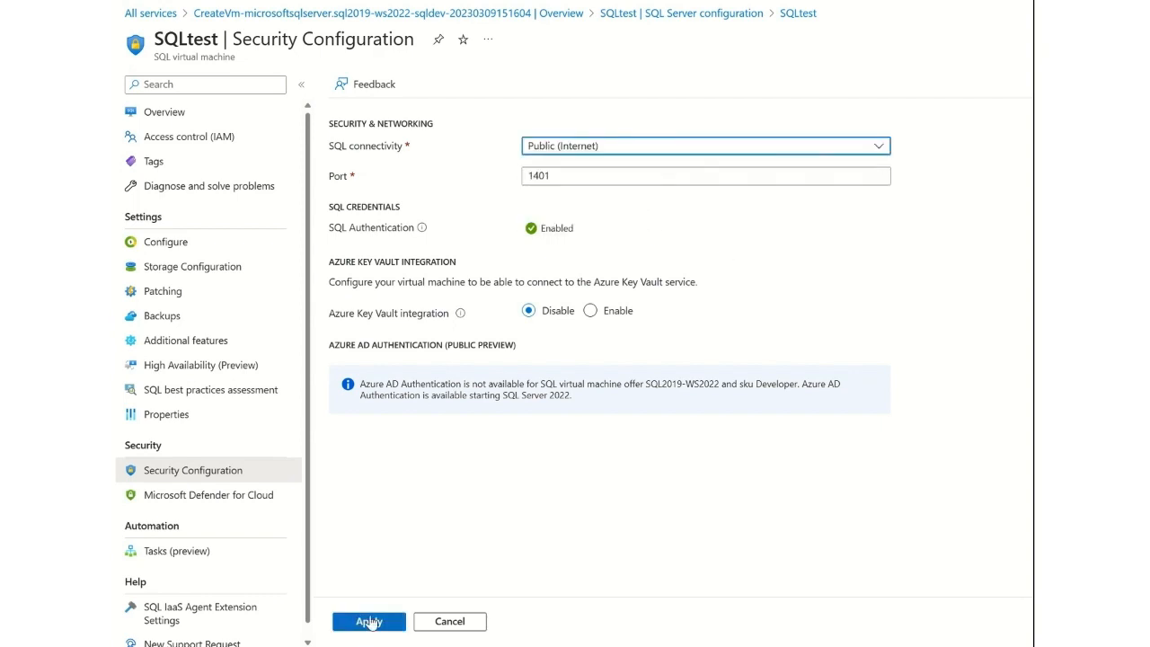
left_click(439, 623)
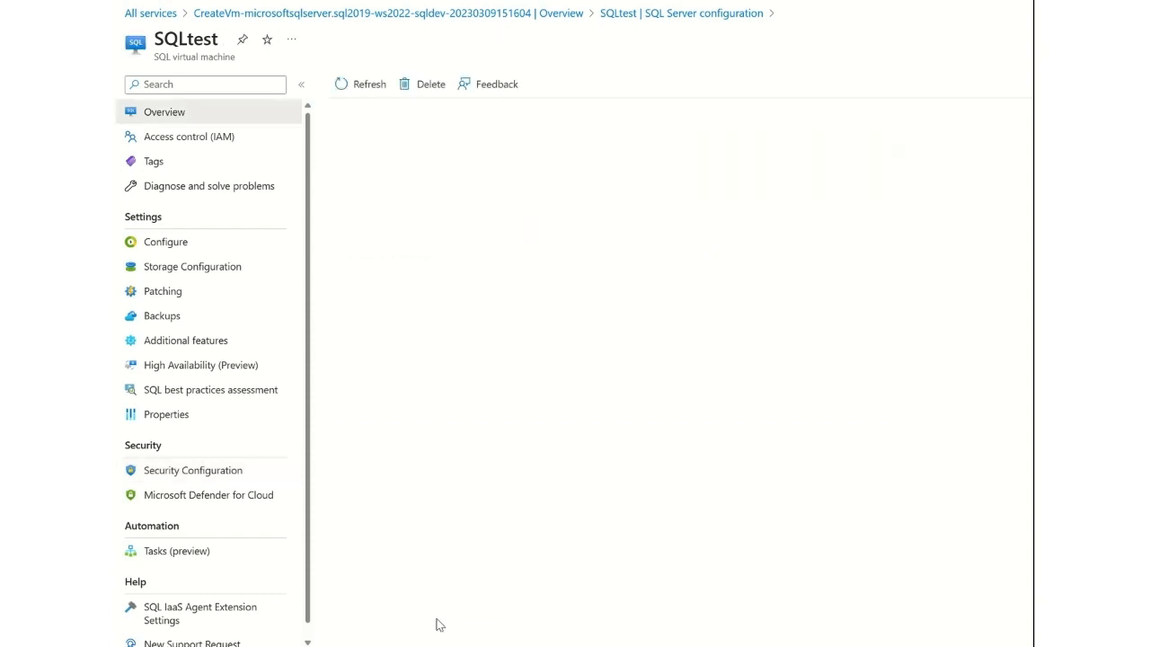
Return to the deployment overview, go to the deployed SQLtest virtual machine, and open its networking settings.
left_click(465, 16)
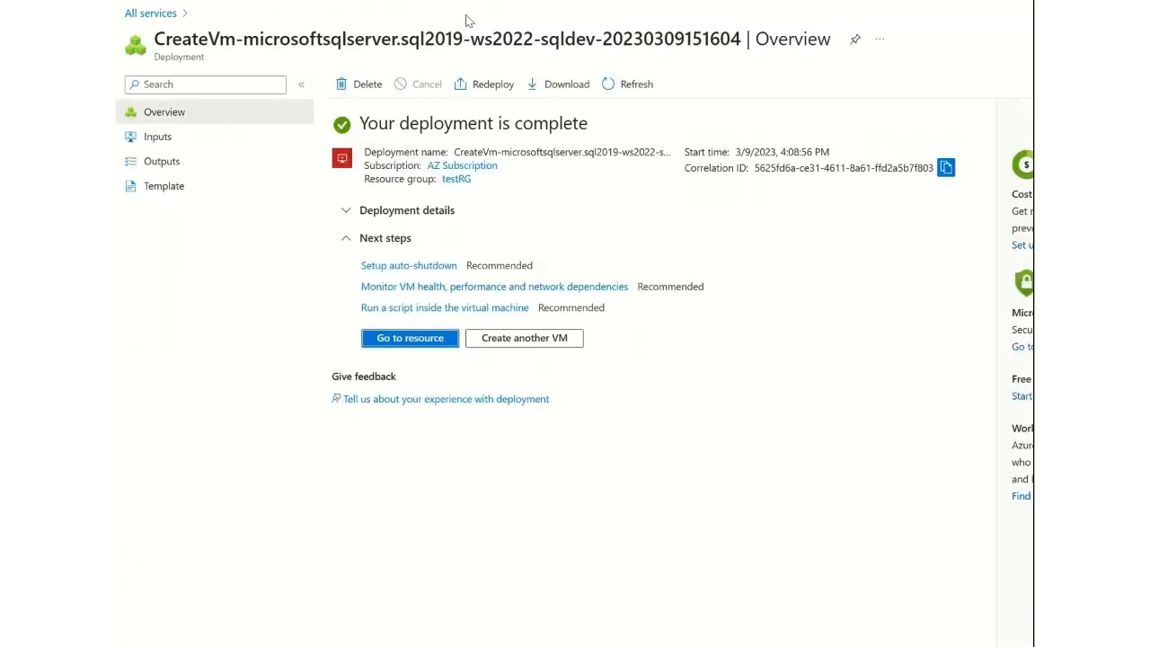
left_click(430, 336)
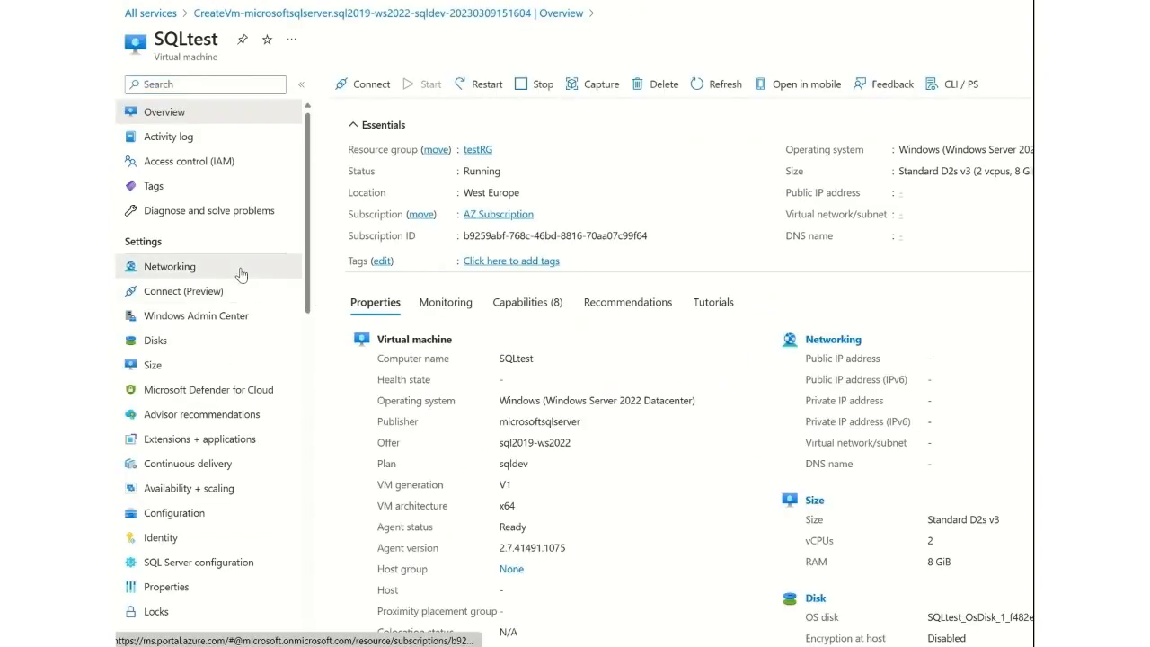
left_click(239, 270)
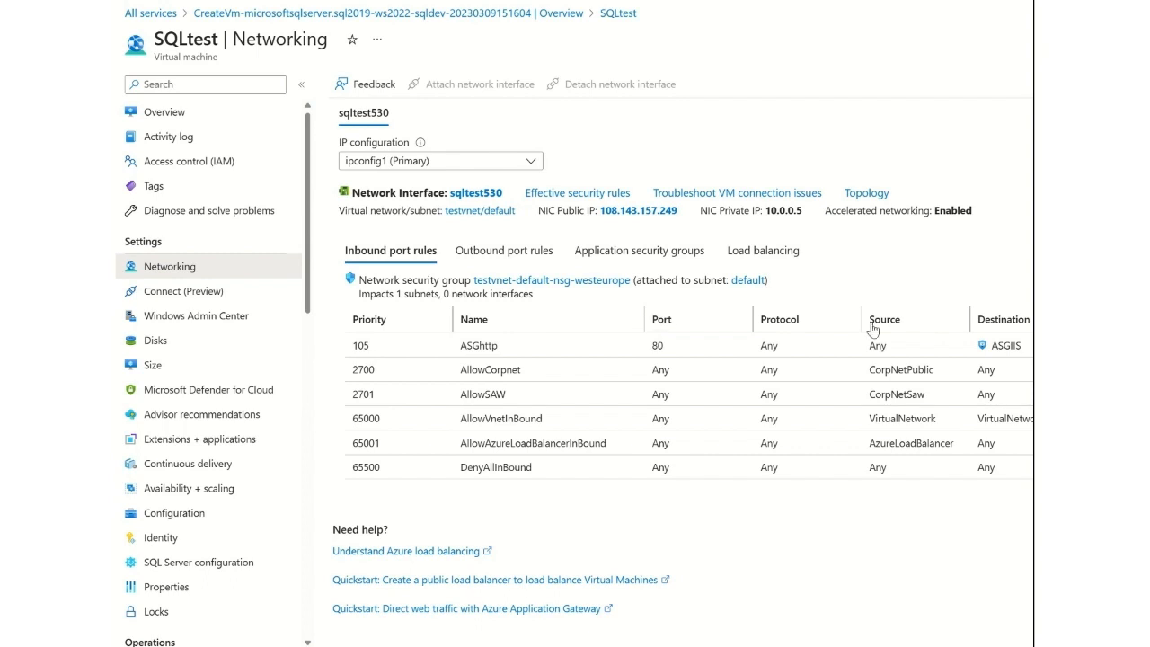
Add an inbound security rule named RDP for destination port 3389 with priority 104.
left_click(1114, 285)
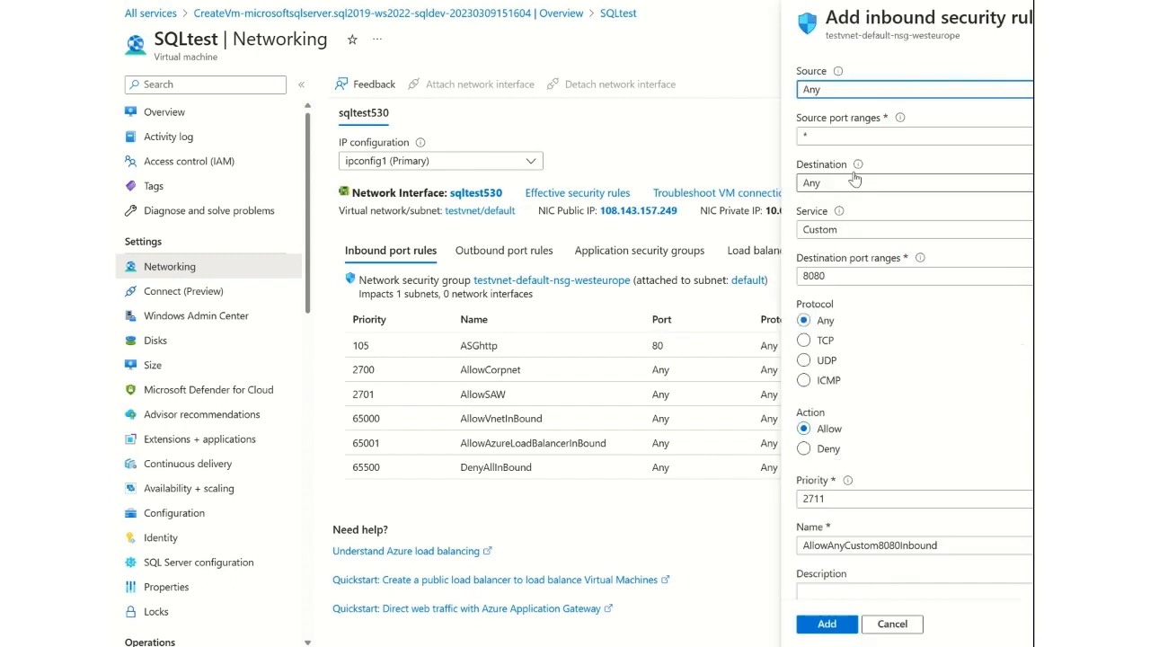
double_click(856, 278)
type("3389")
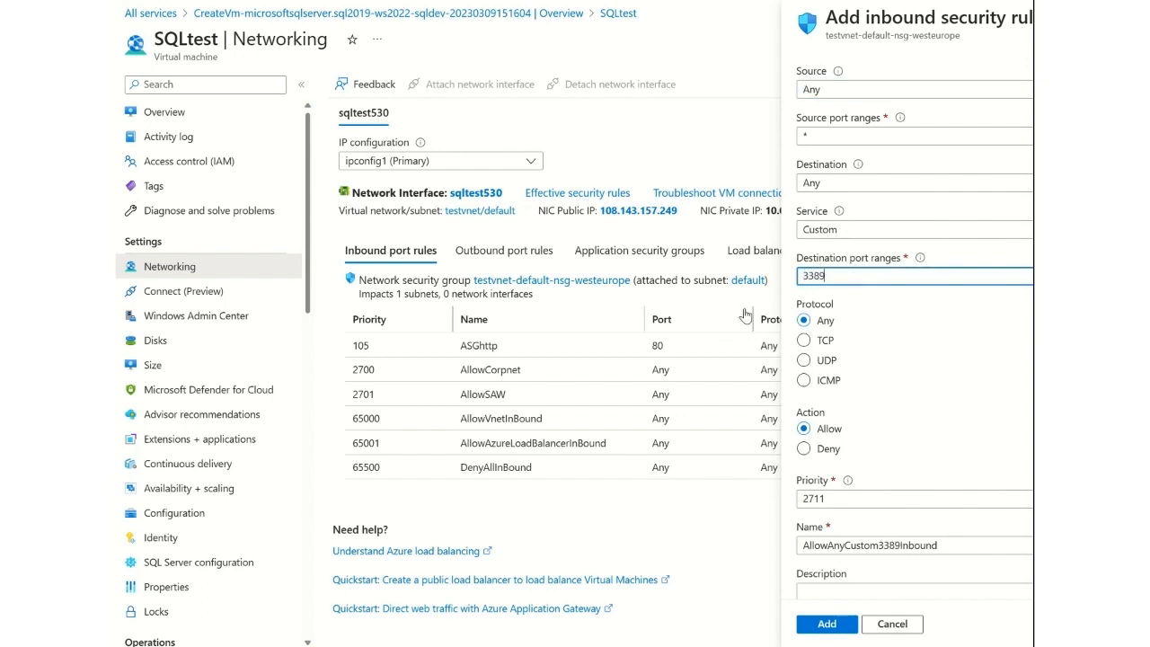
double_click(857, 500)
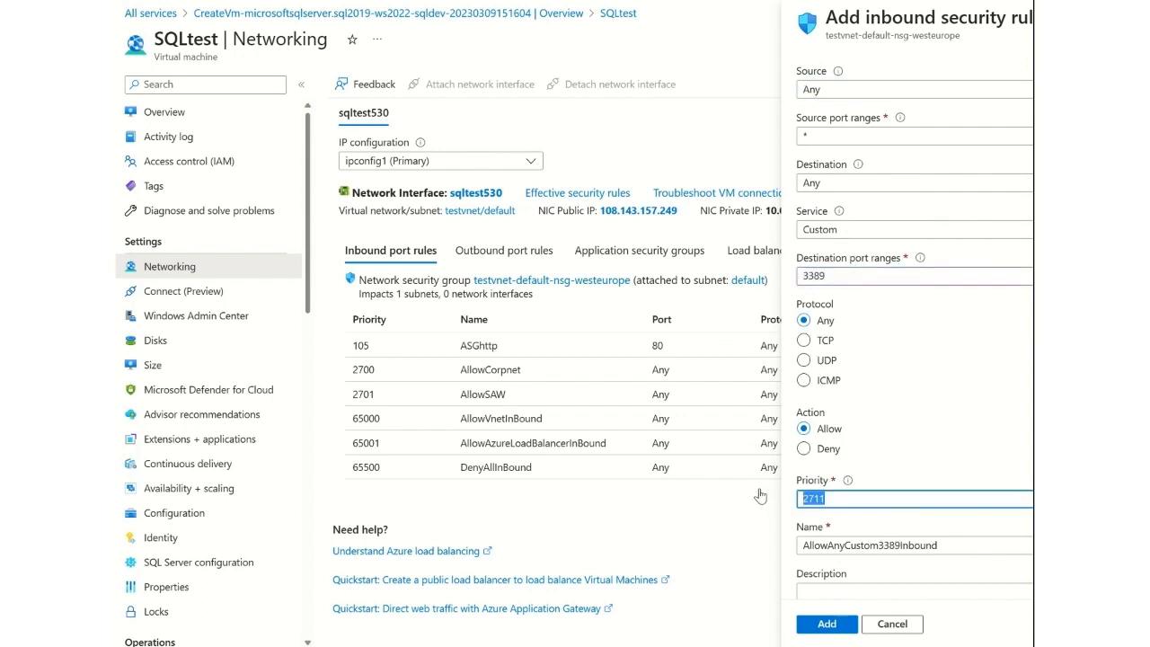
type("104")
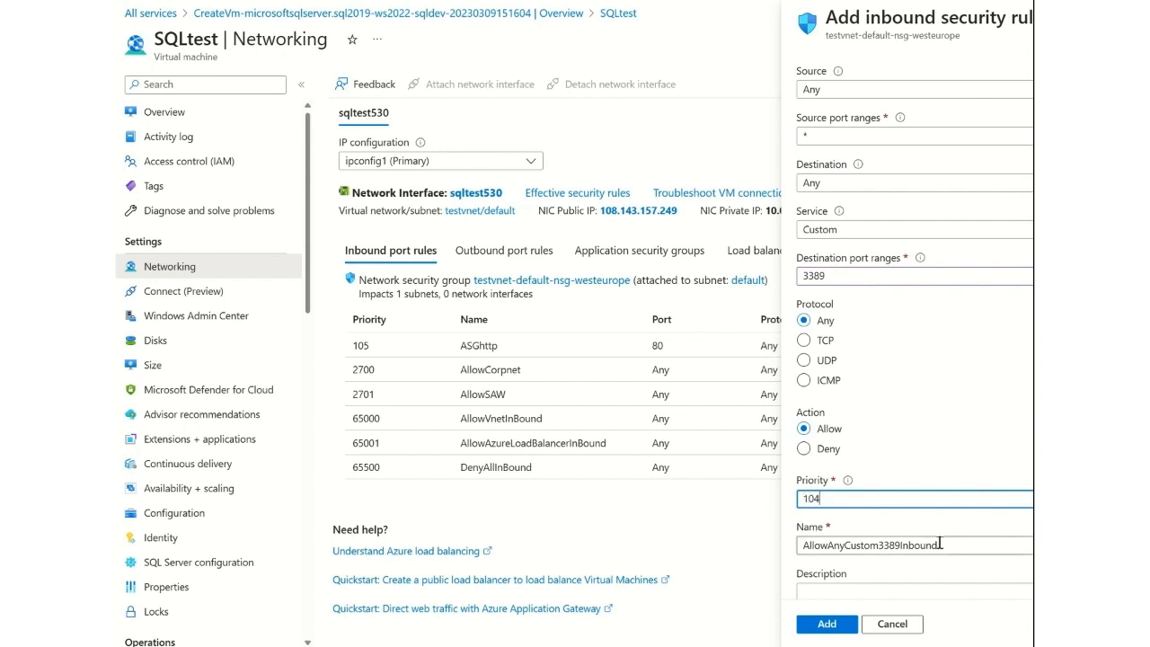
key("Tab")
type("RDP")
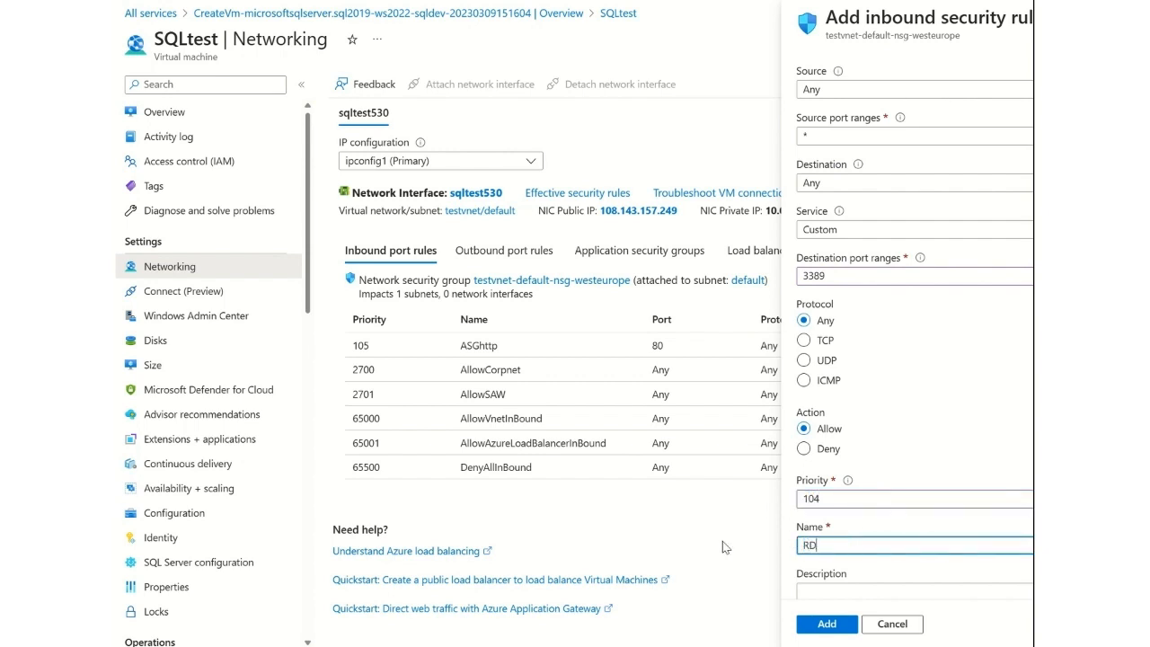
left_click(820, 624)
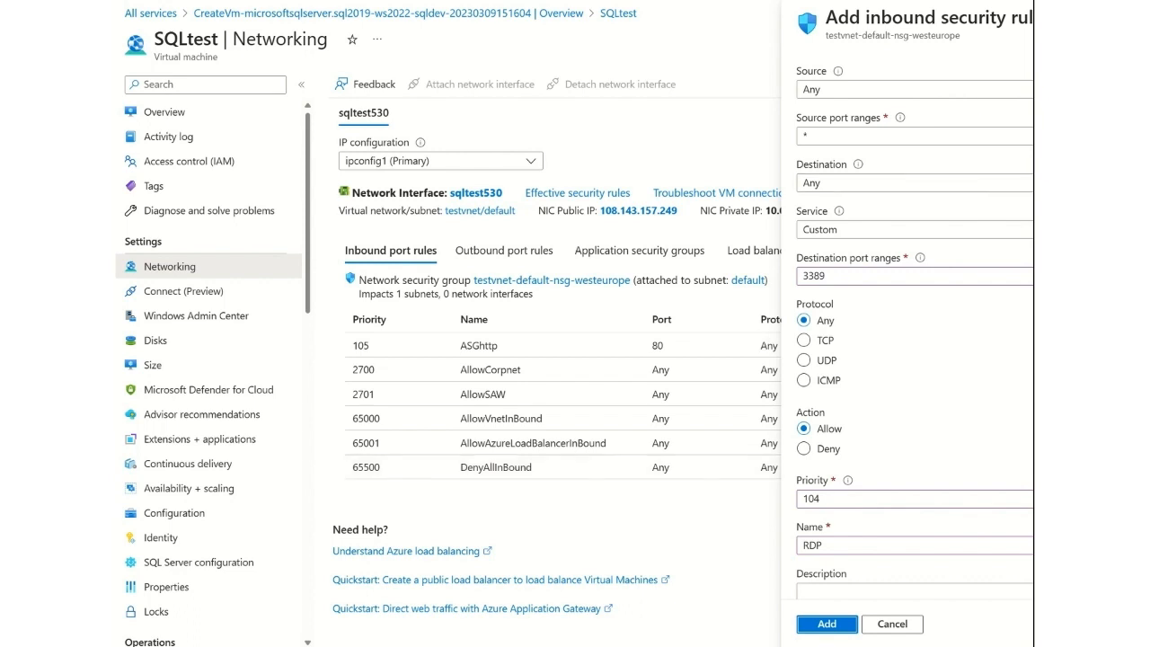
Choose Native RDP as the way to connect to the SQLtest virtual machine.
left_click(247, 291)
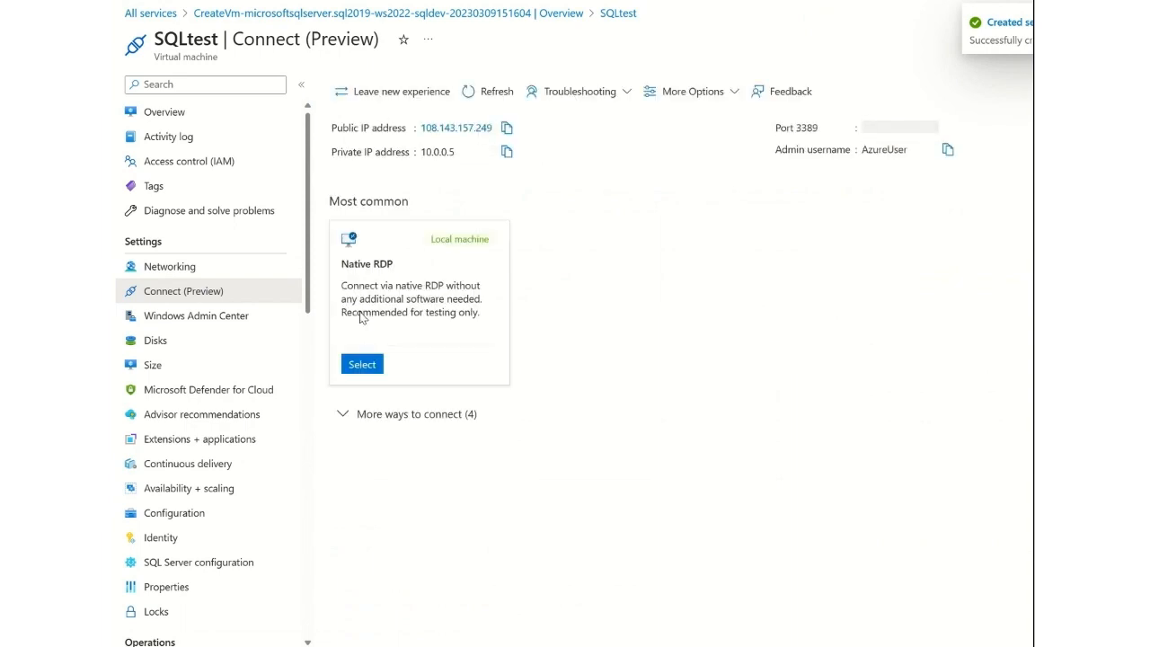
left_click(363, 365)
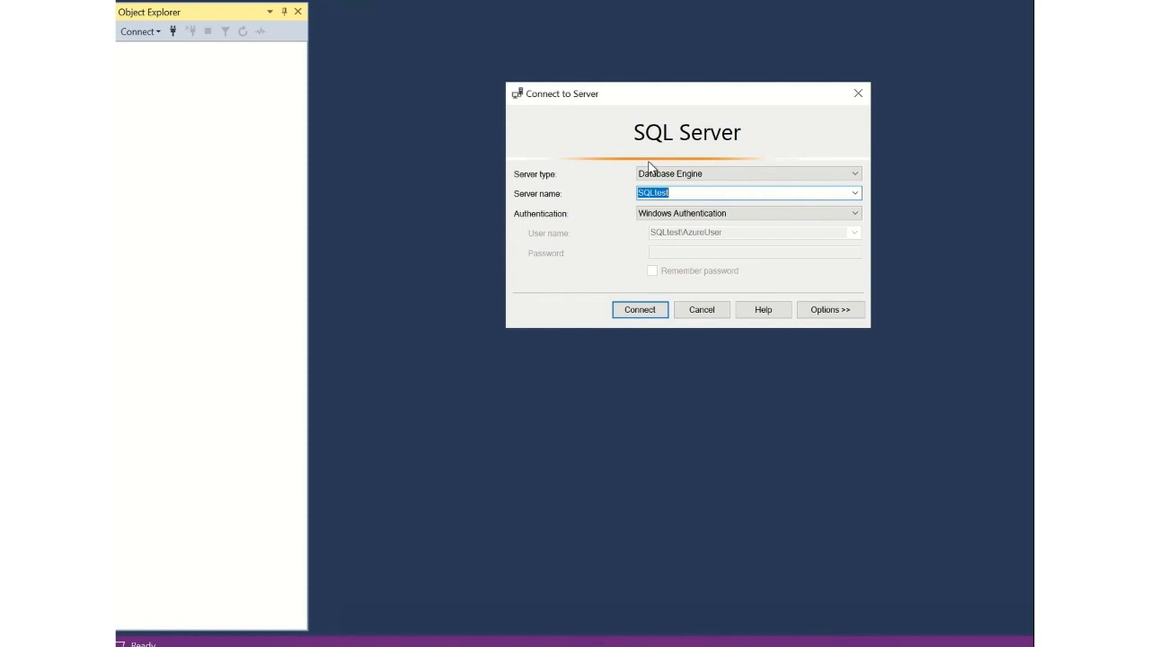
In SQL Server Management Studio, connect to the SQLtest database engine with Windows Authentication.
left_click(683, 215)
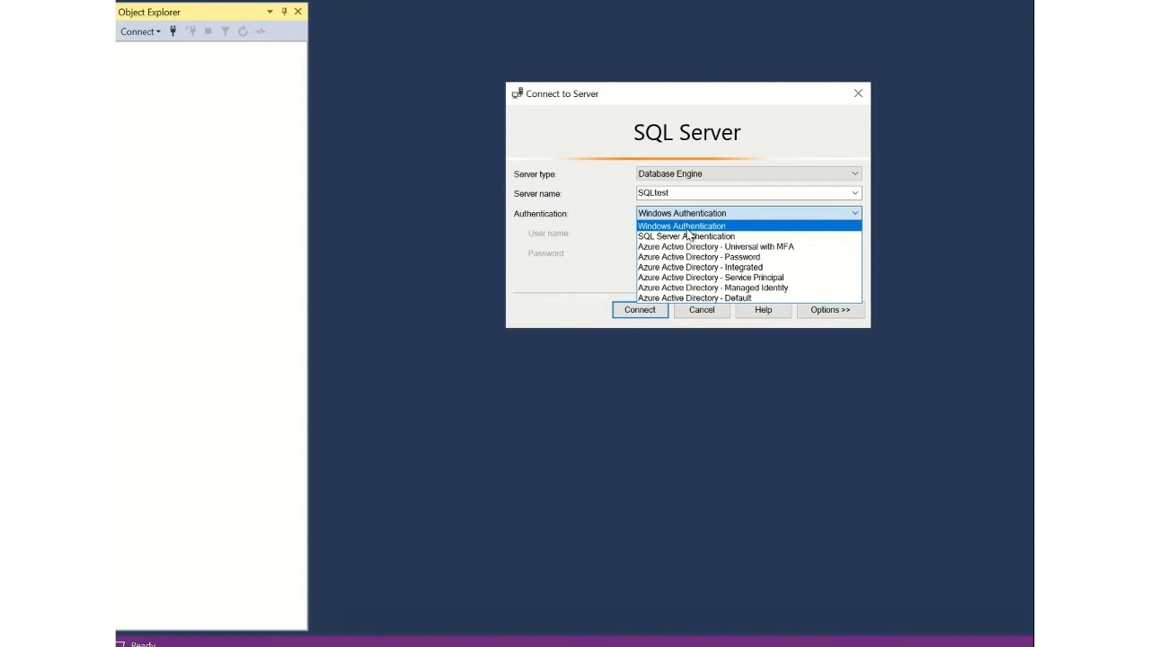
left_click(689, 228)
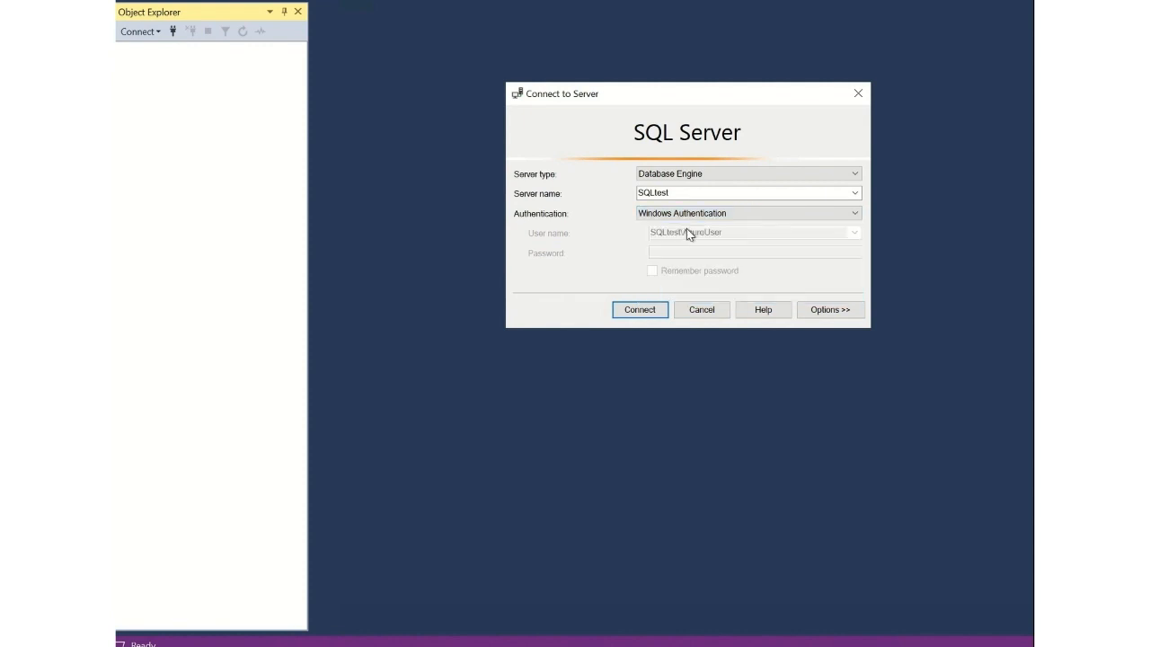
left_click(646, 309)
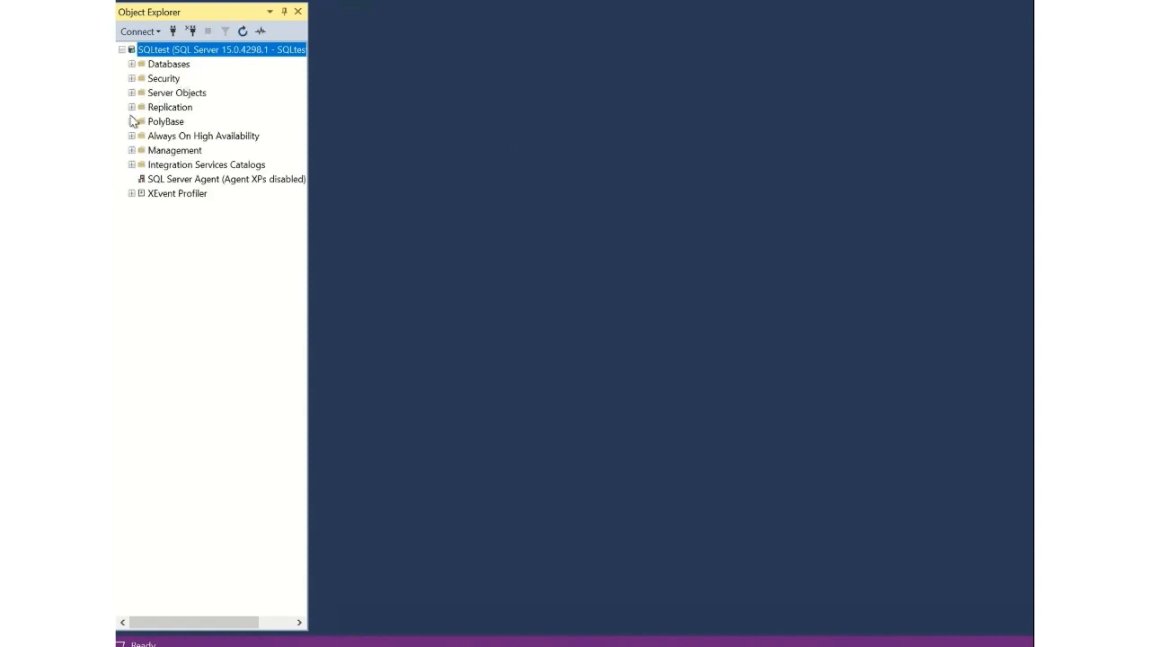
Expand the SQLtest server's databases and create a new database named testbackup.
left_click(131, 64)
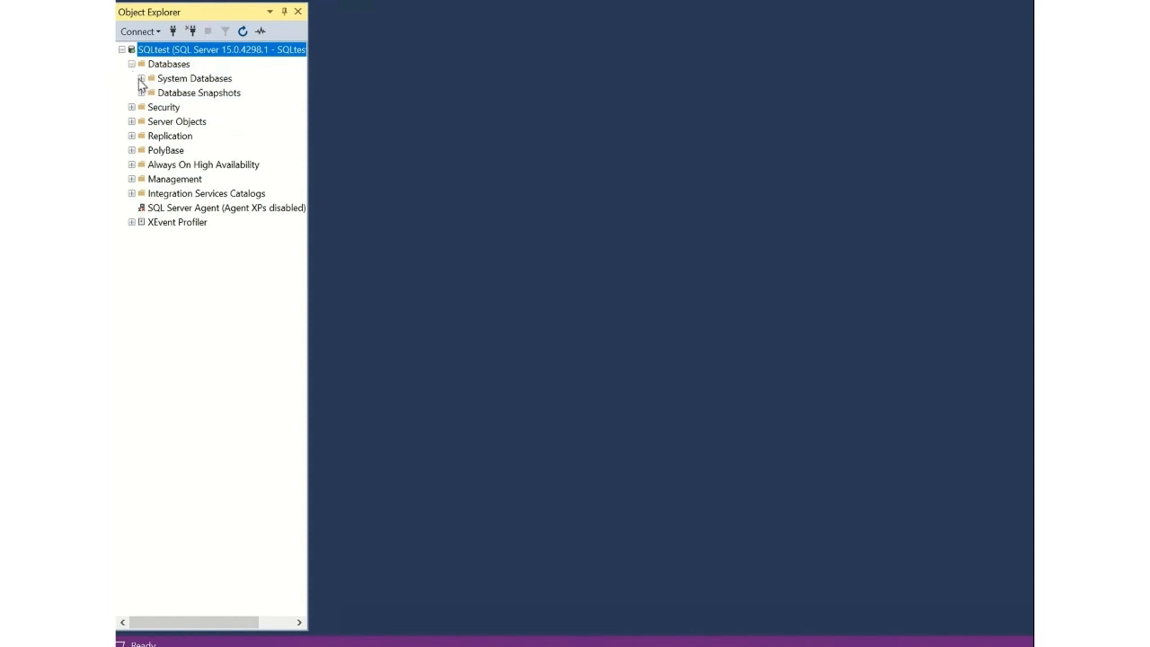
left_click(140, 79)
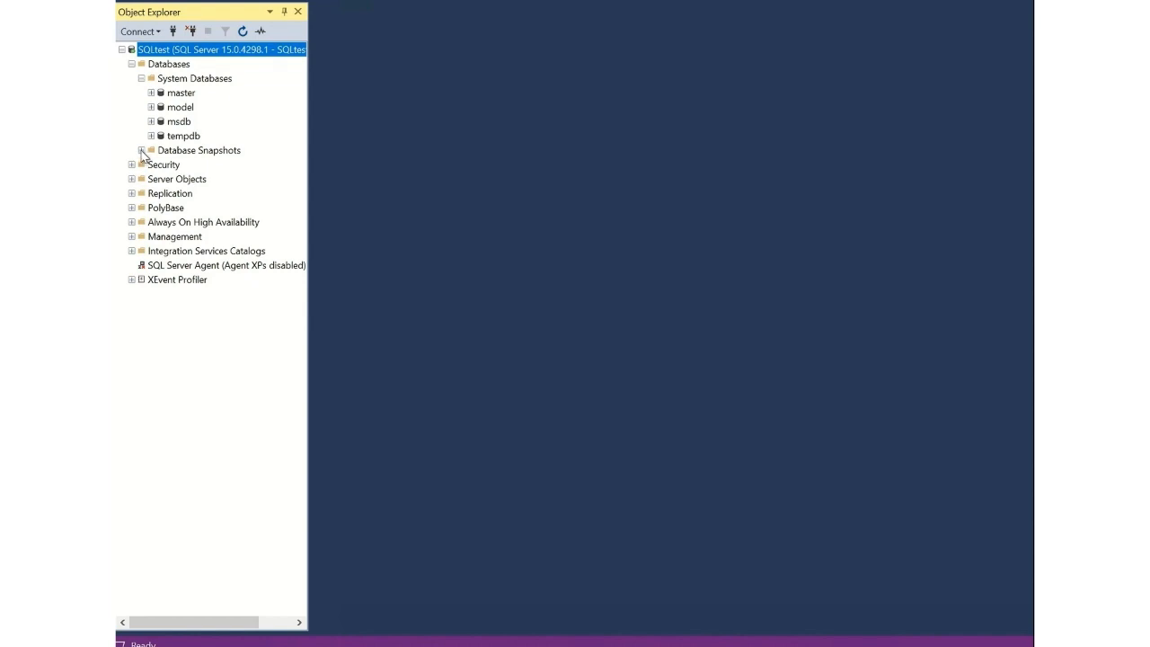
left_click(173, 69)
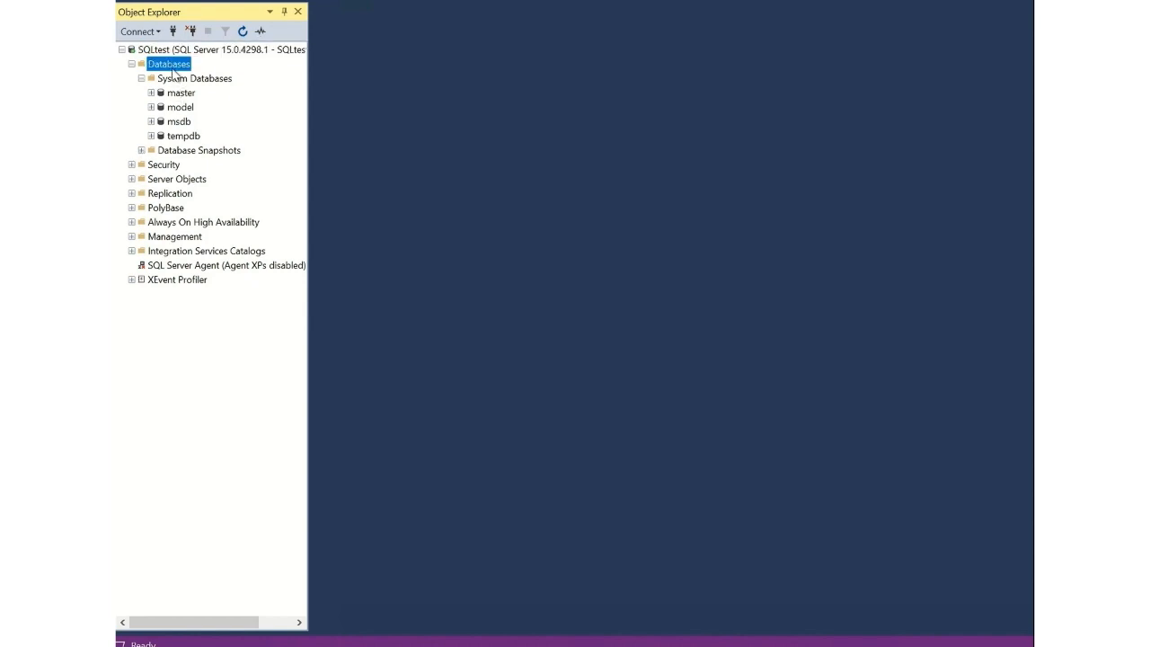
right_click(174, 72)
left_click(200, 78)
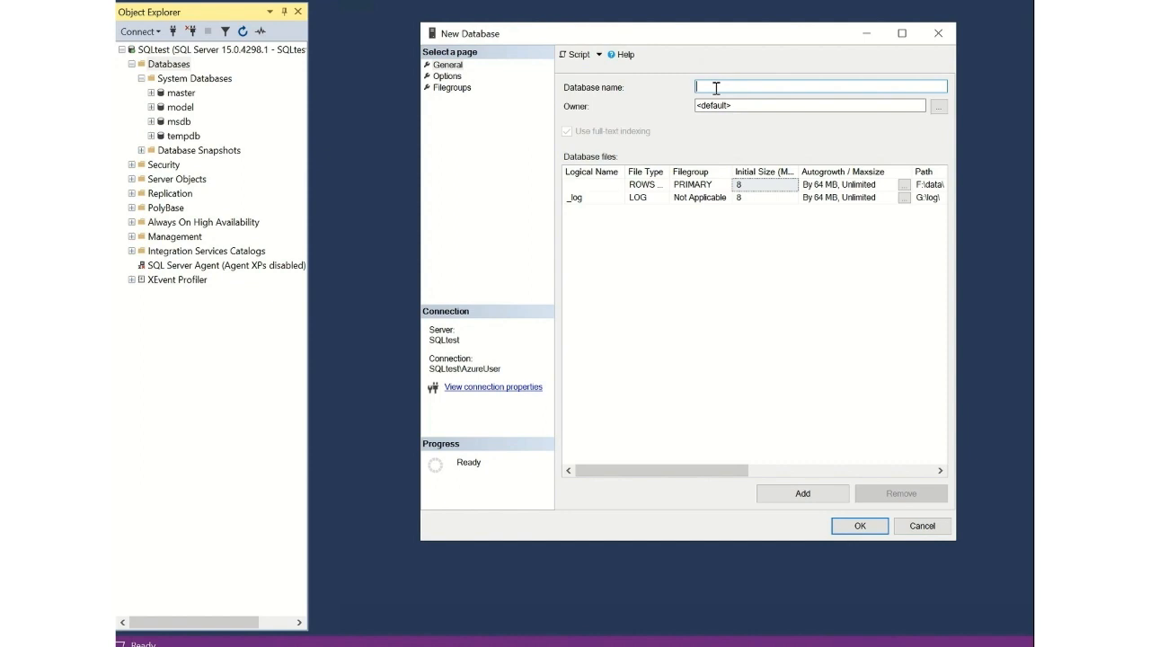
type("testbackup")
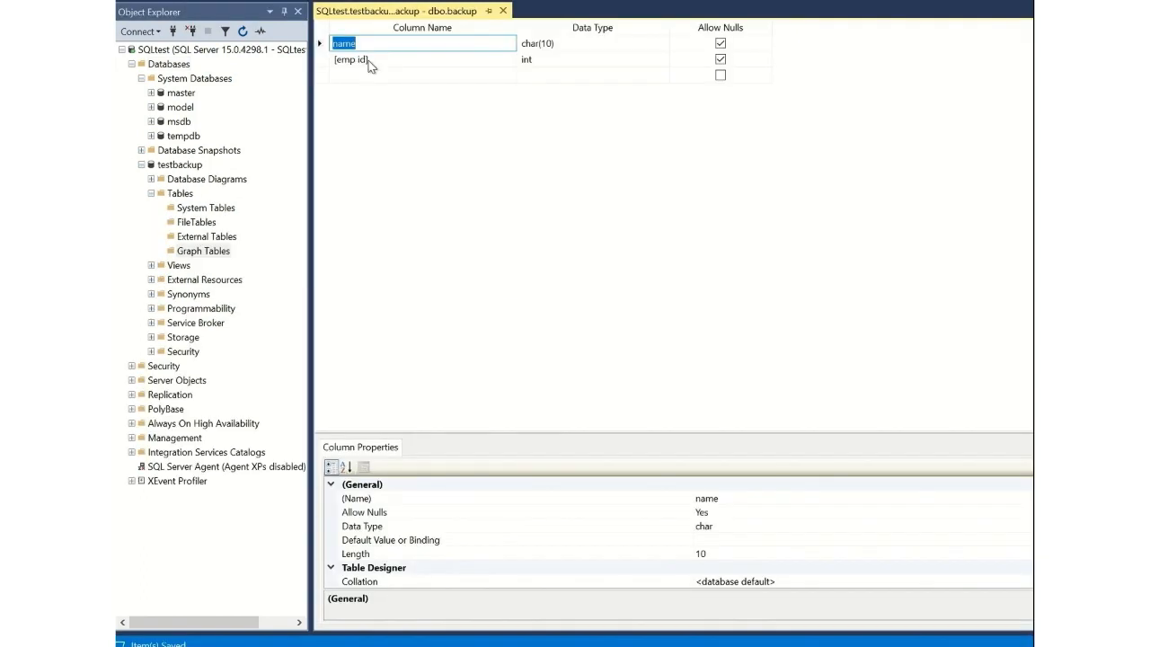
Review the properties of the emp id column in the backup table's design and check the testbackup database's tree.
left_click(368, 60)
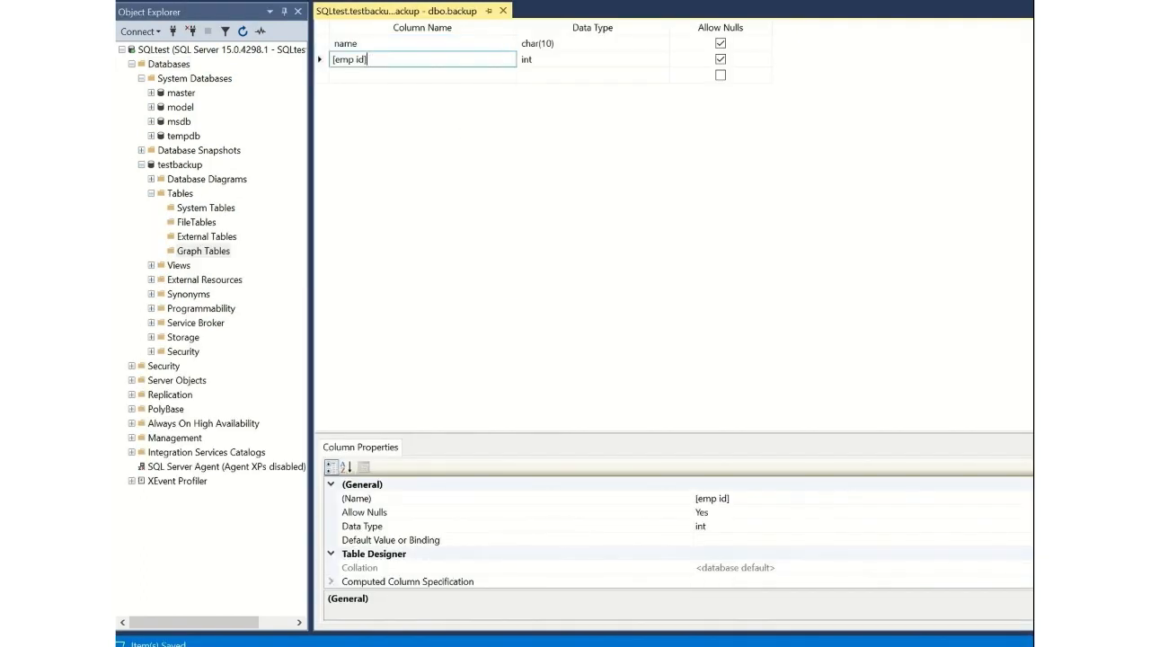
scroll(674, 531, "down", 4)
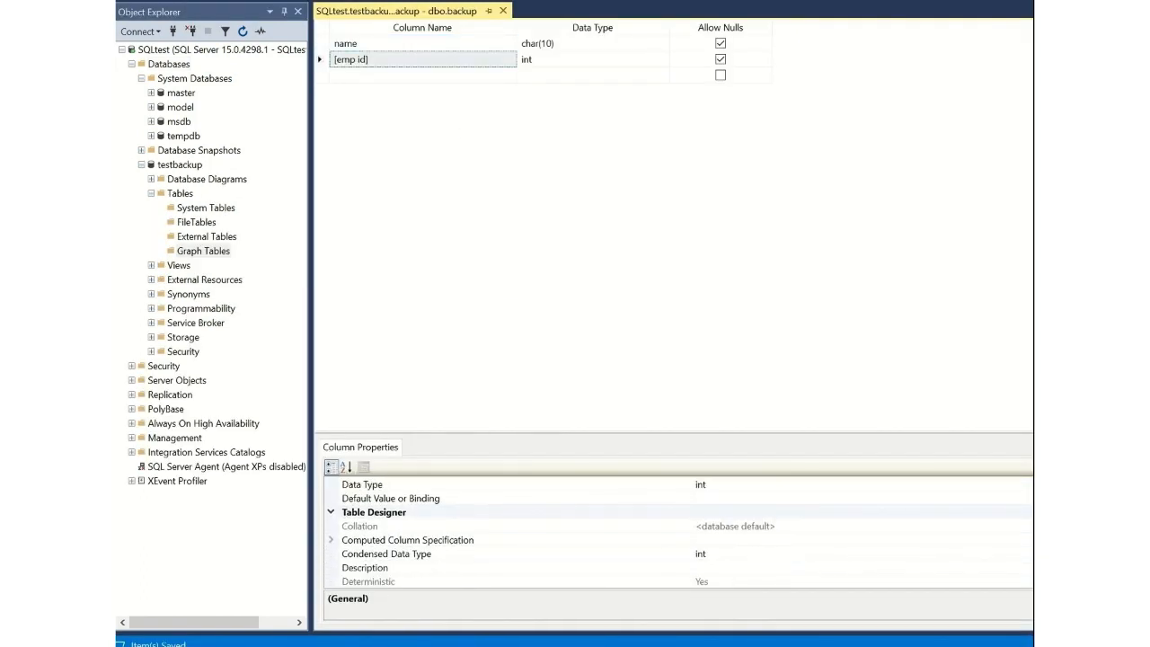
scroll(678, 532, "down", 2)
scroll(679, 532, "up", 5)
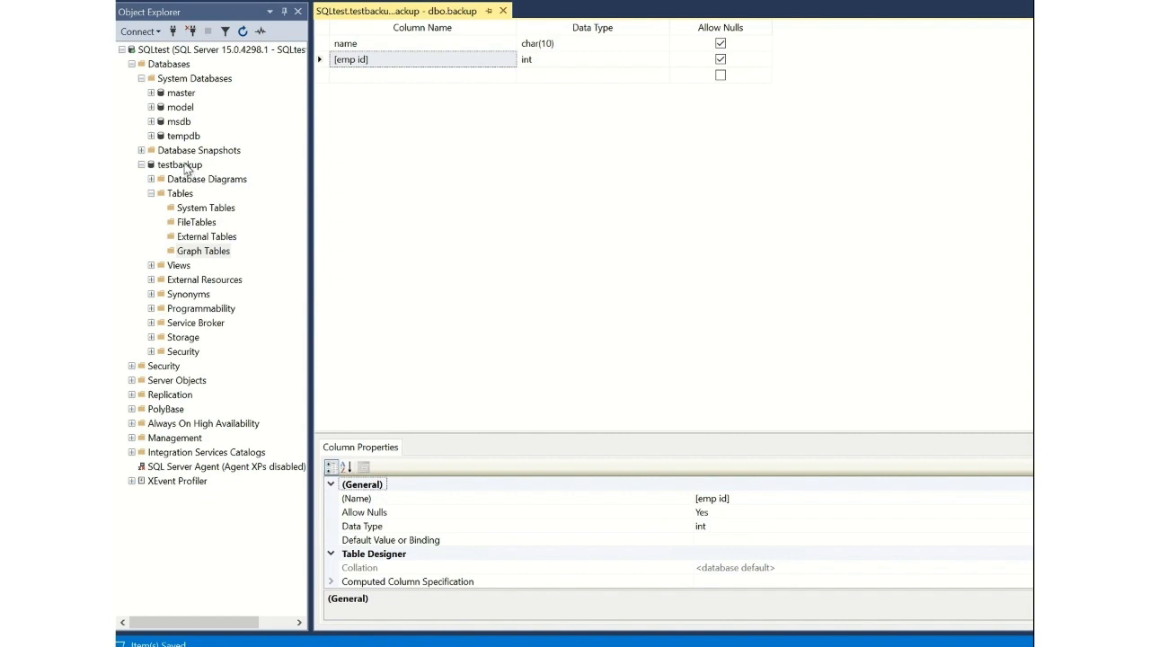
left_click(141, 165)
left_click(141, 166)
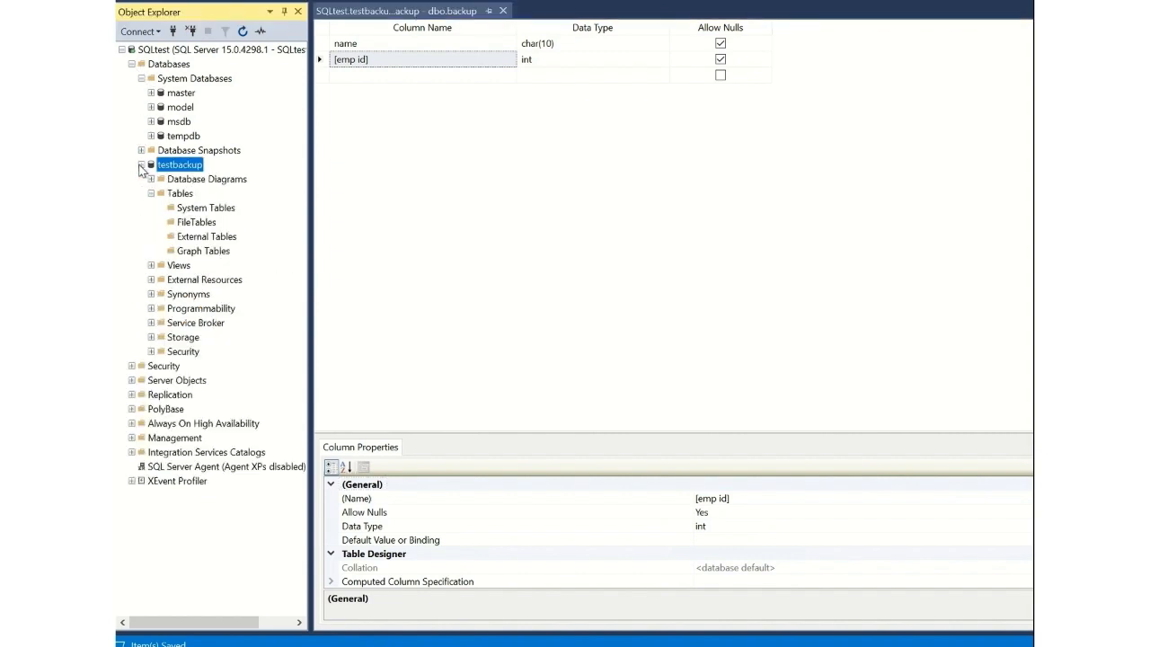
right_click(190, 198)
mouse_move(243, 205)
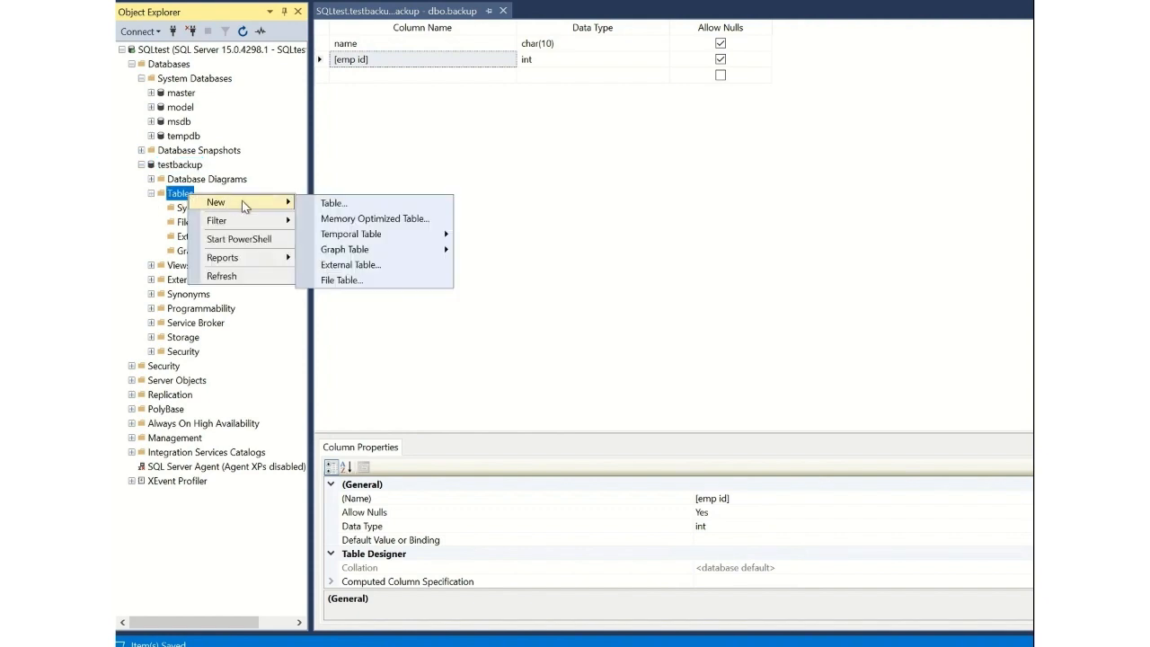
left_click(331, 204)
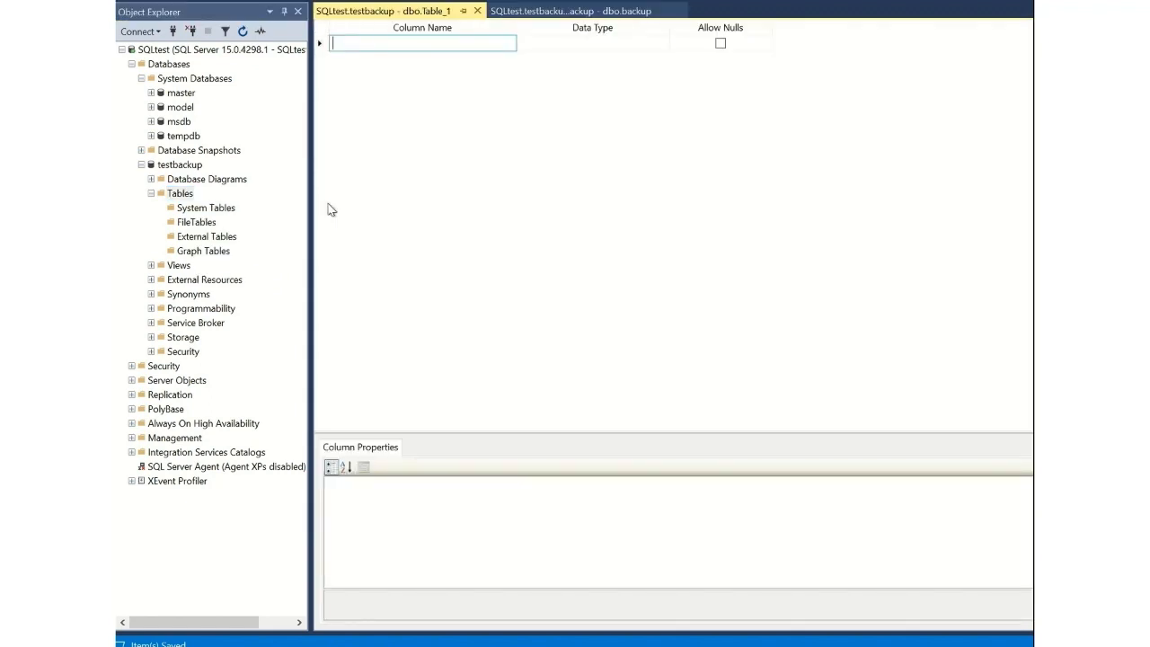
left_click(477, 11)
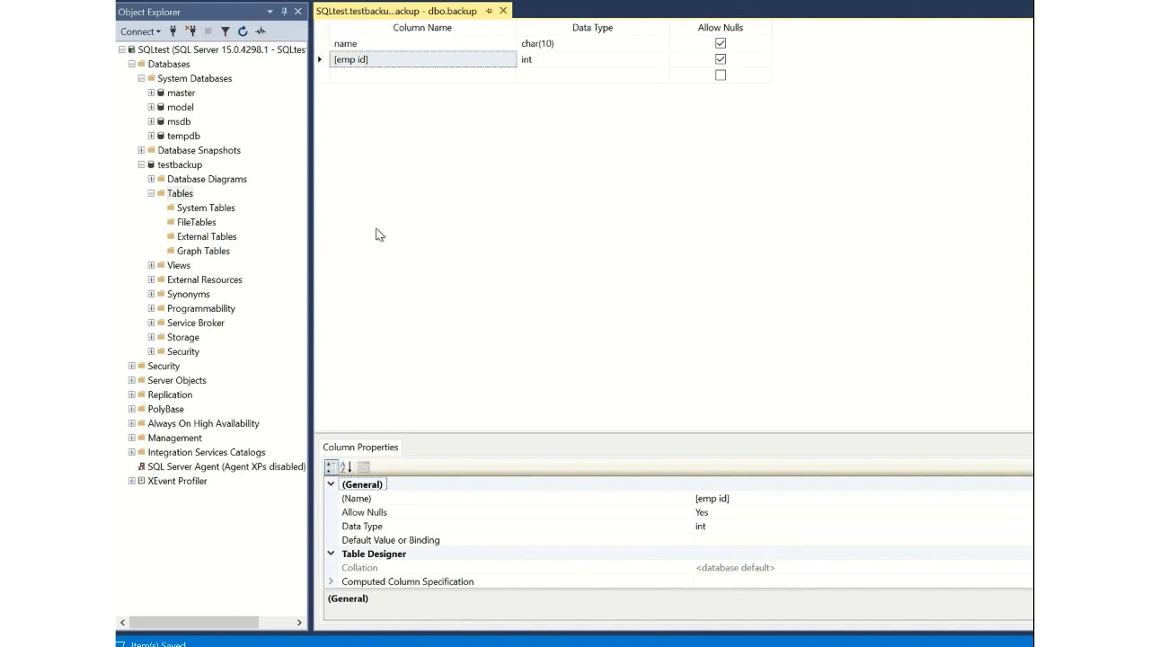
Close the backup table's design and examine the columns of dbo.backup in the testbackup database.
left_click(504, 10)
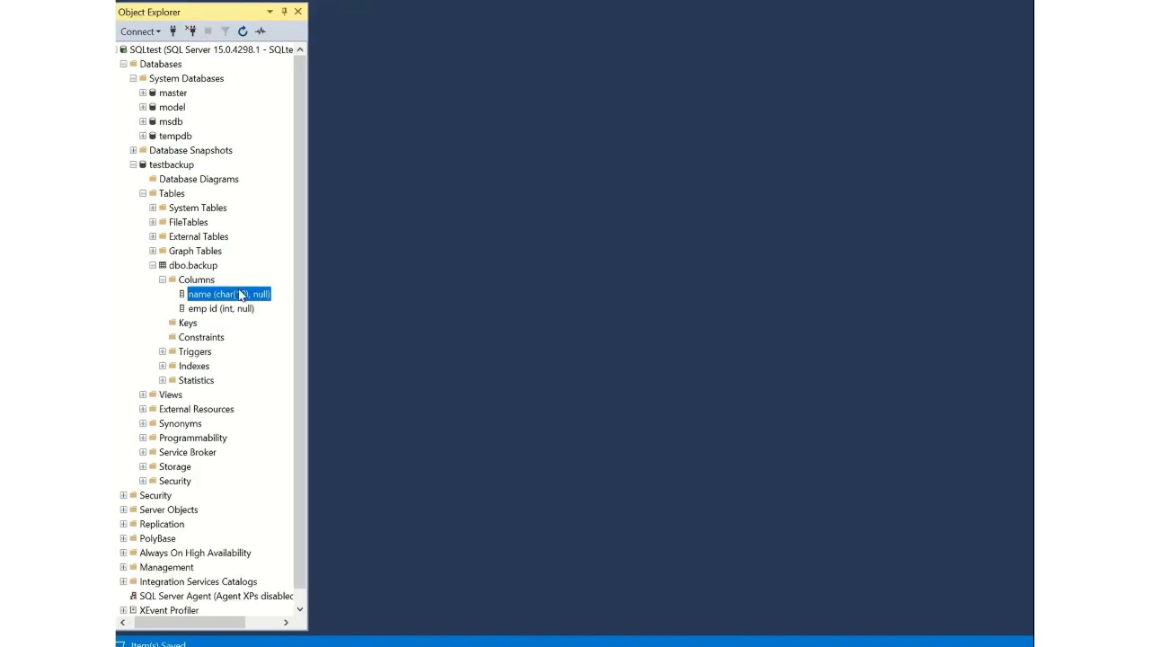
left_click(212, 281)
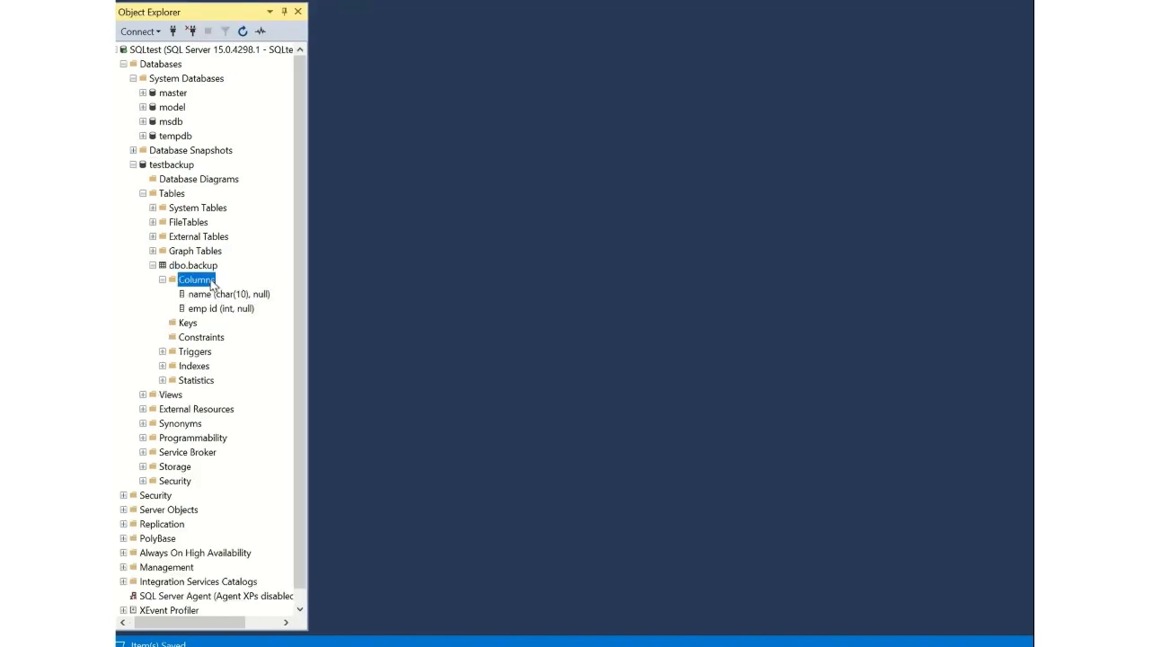
right_click(211, 282)
key("Escape")
left_click(228, 299)
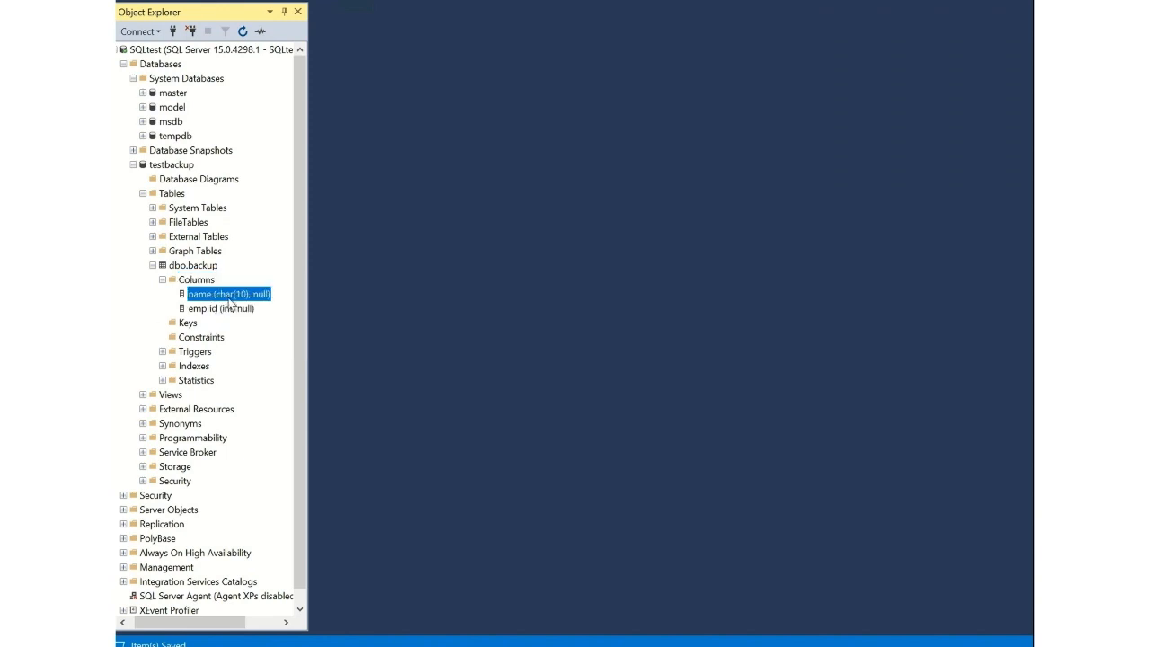
right_click(231, 304)
left_click(252, 307)
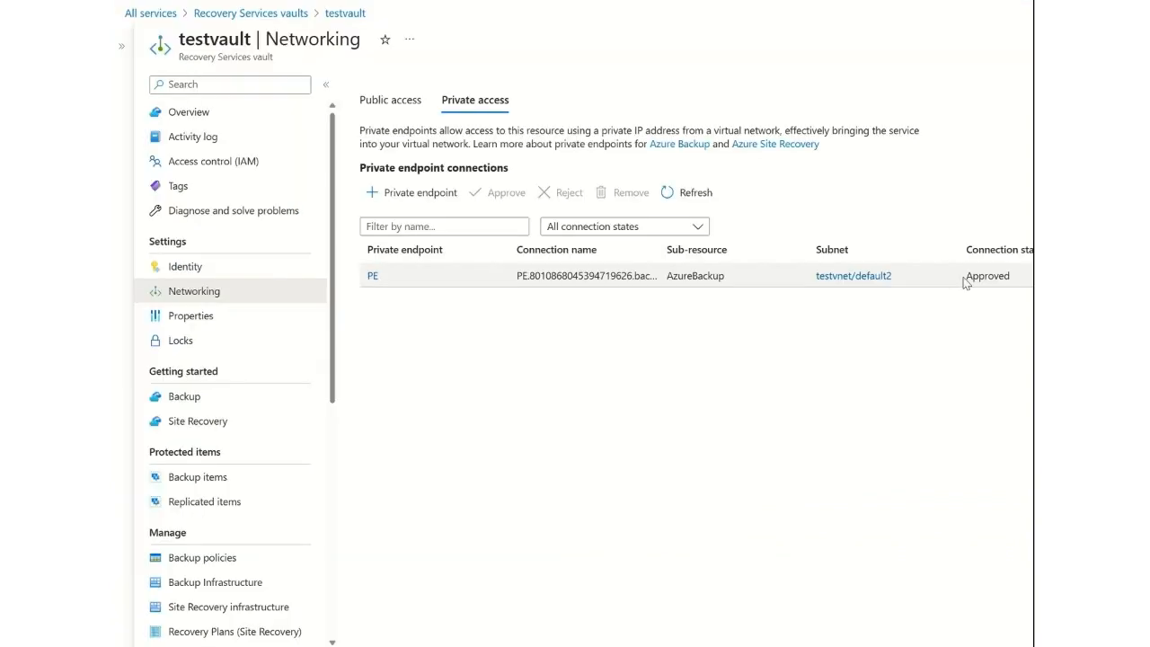
In the Azure portal, open testvault's Backup page and set the workload to SQL Server in Azure VM running in Azure.
left_click(176, 406)
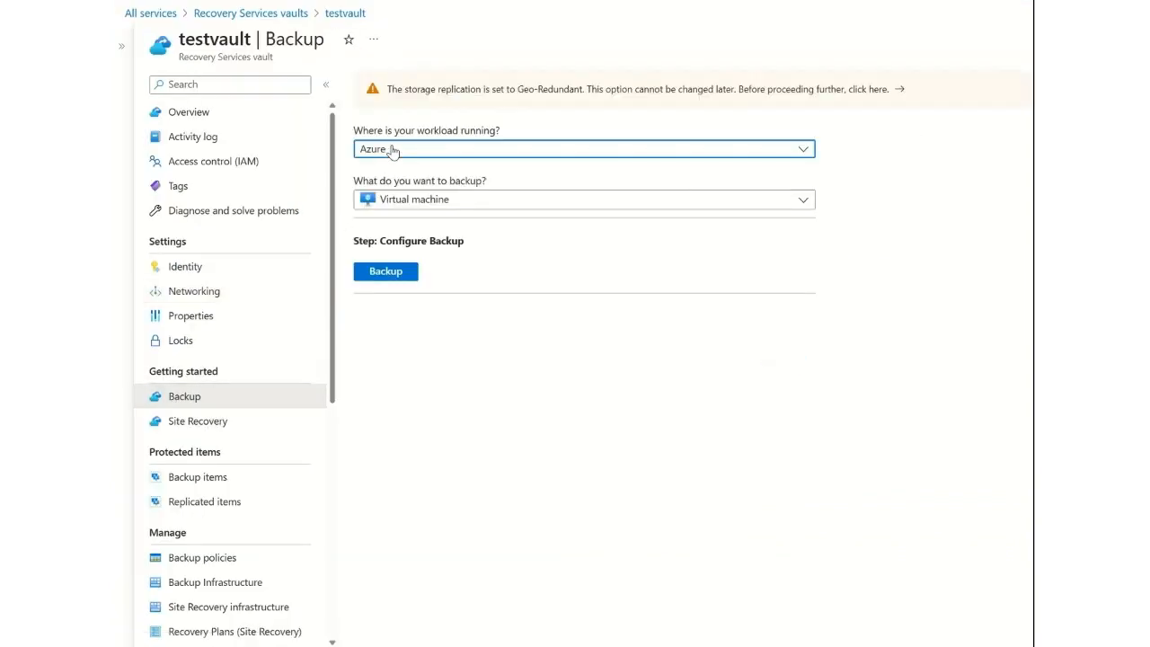
left_click(390, 149)
left_click(526, 332)
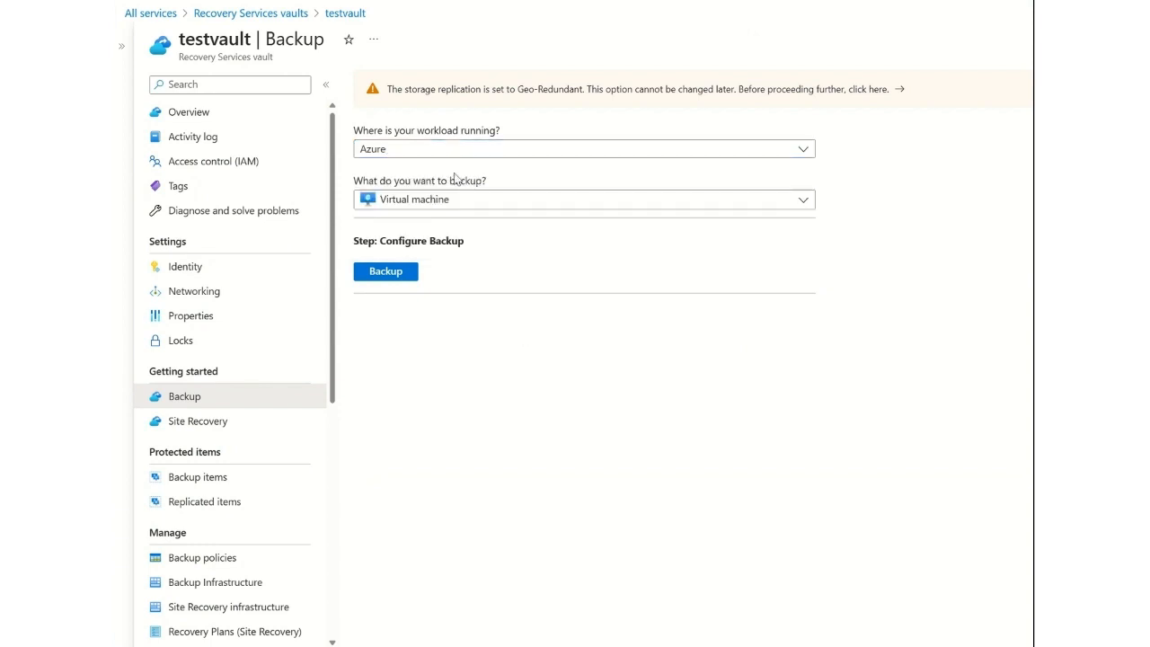
left_click(460, 202)
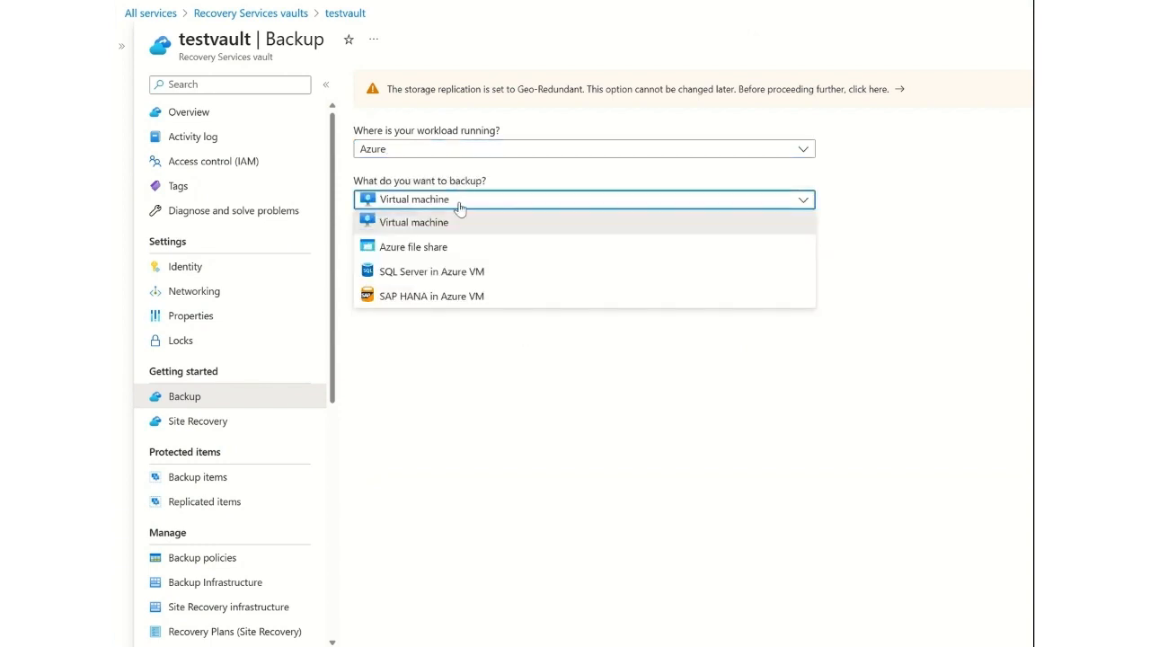
left_click(444, 271)
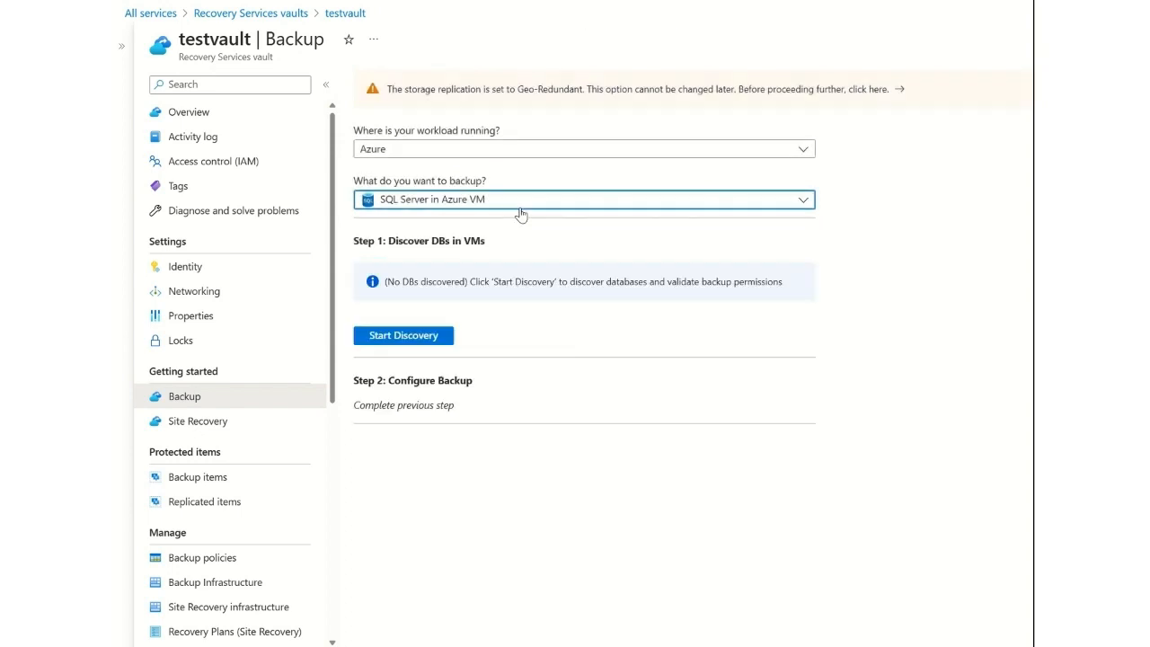
Start discovery of databases on the SQLtest virtual machine.
left_click(430, 338)
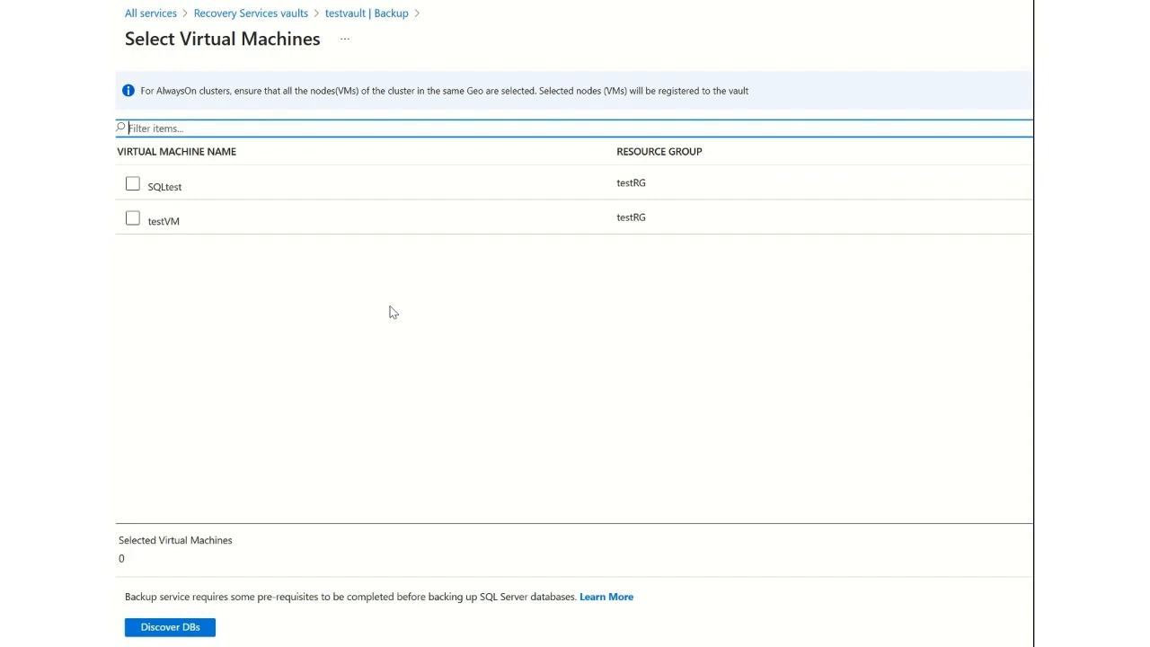
left_click(133, 185)
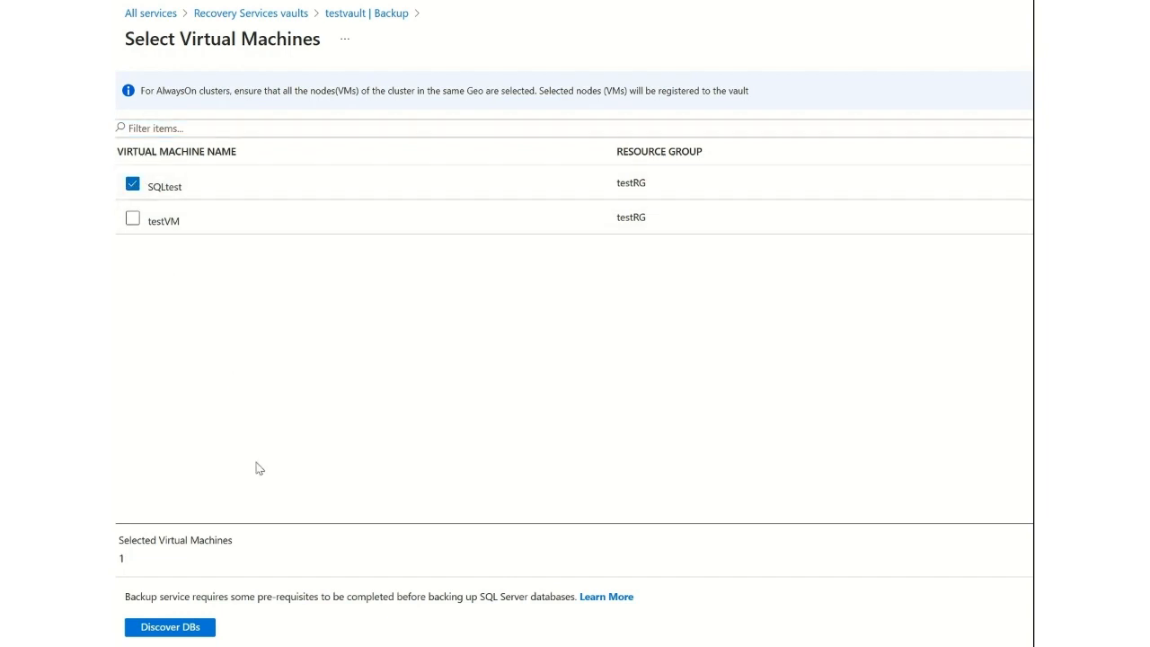
left_click(196, 629)
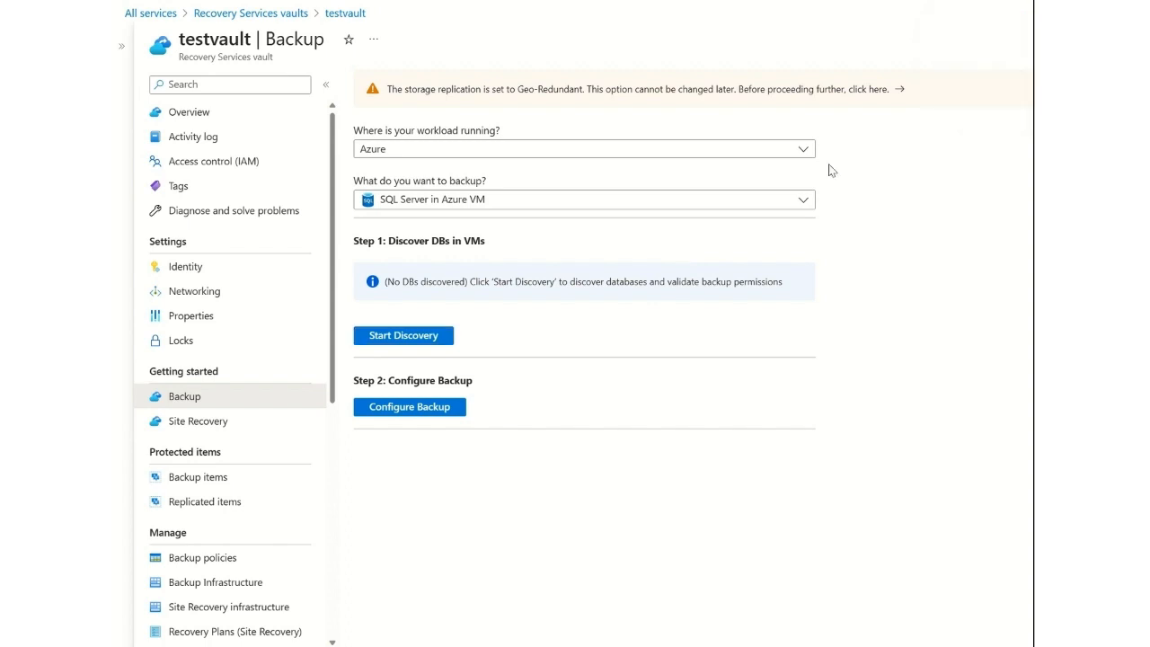
Examine the storage replication type and Cross Region Restore settings in testvault's backup configuration, and close them.
left_click(856, 94)
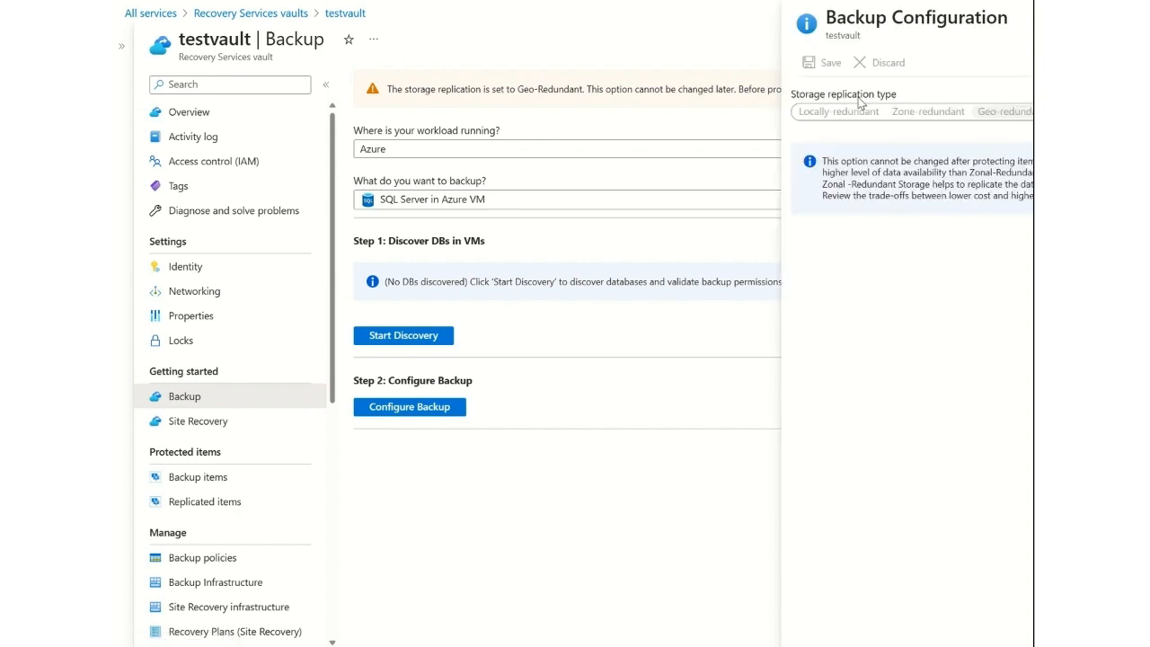
double_click(865, 115)
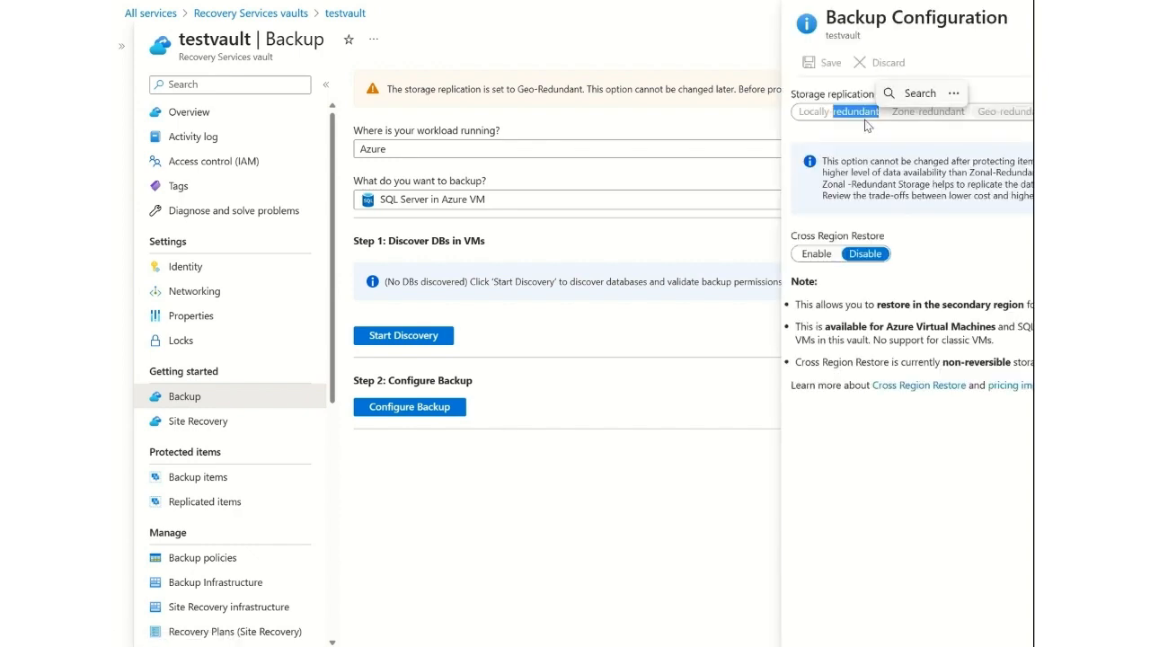
left_click(934, 121)
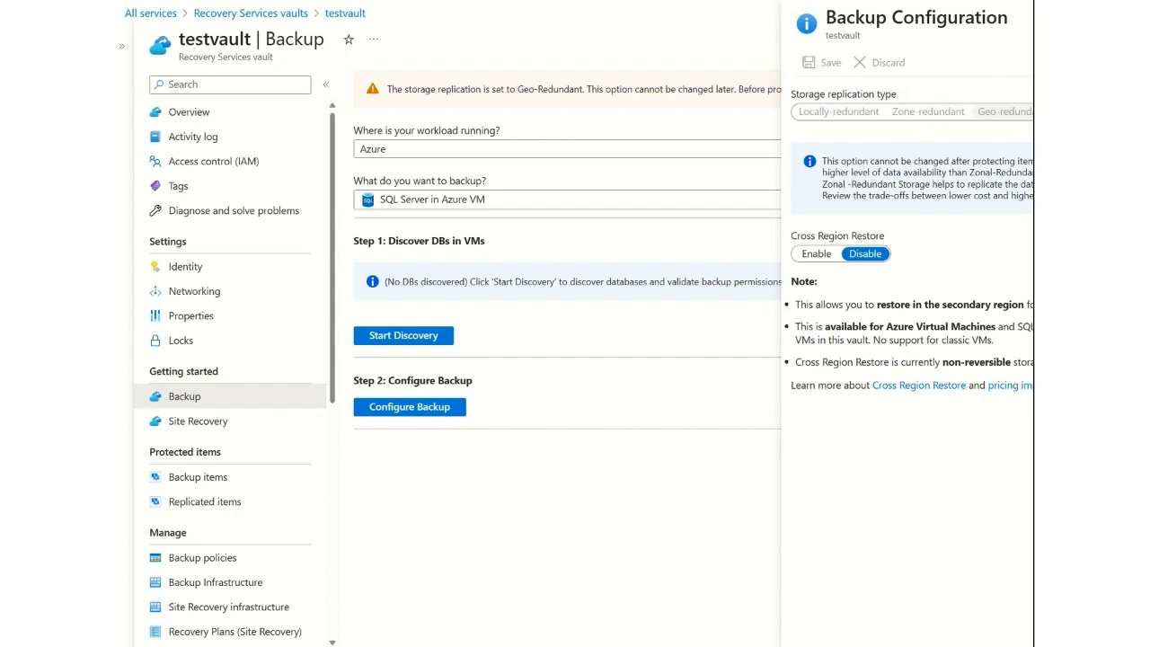
left_click(1033, 18)
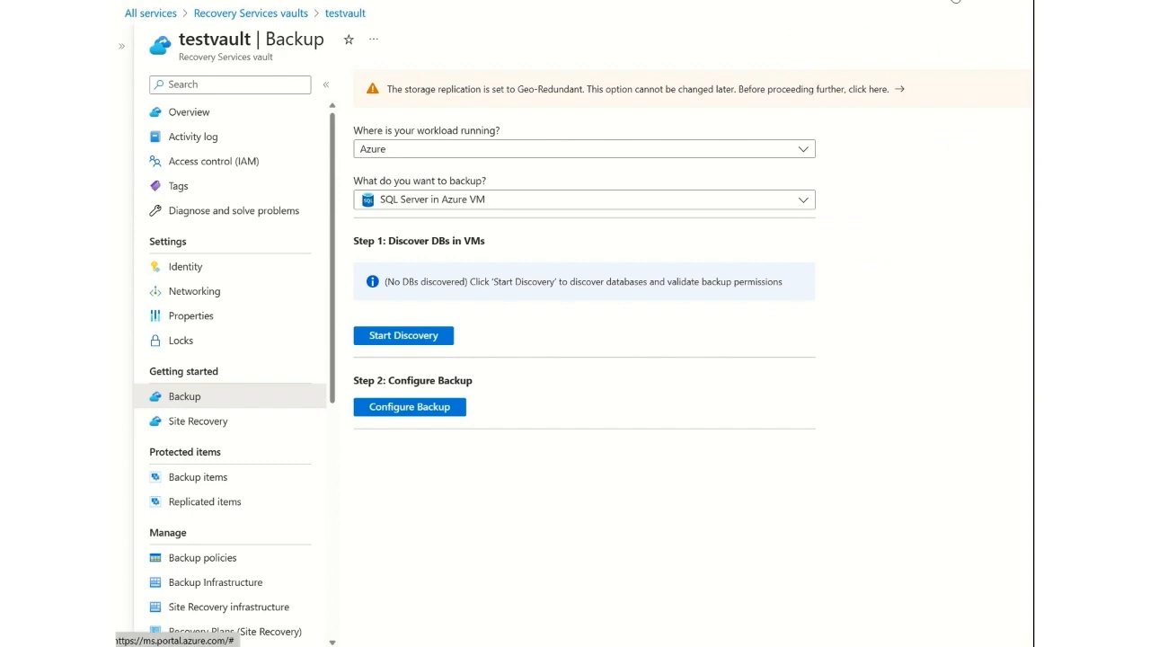
Check the deployment notifications and the SQLtest entry under Protected Servers, and return to testvault's Backup page.
left_click(955, 1)
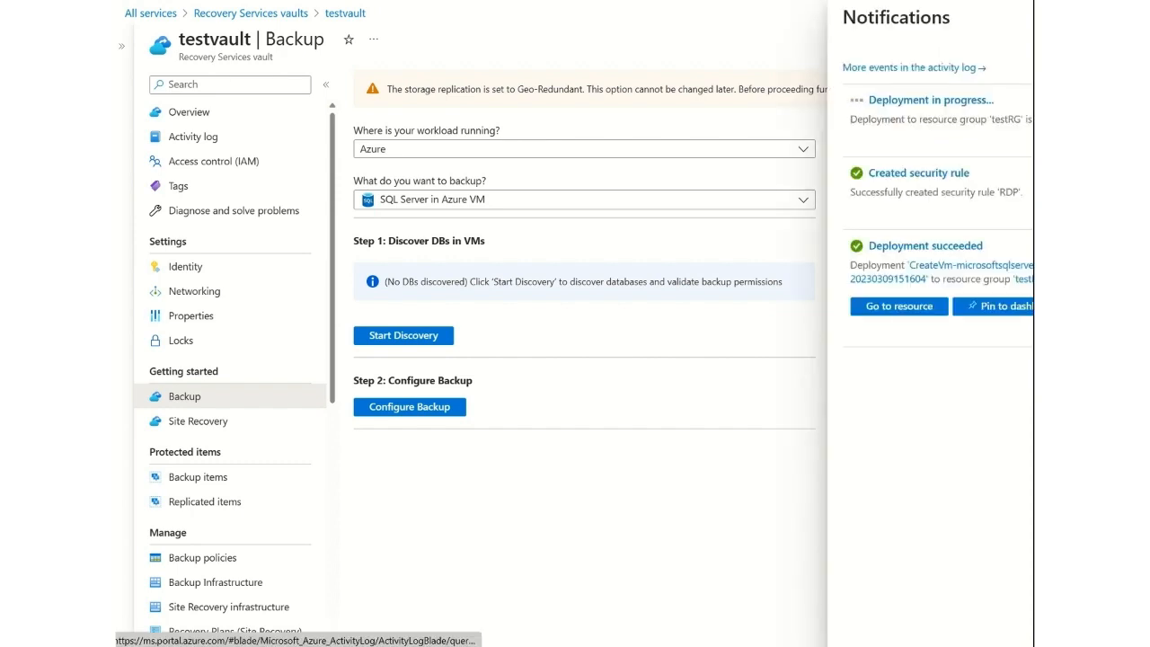
left_click(380, 258)
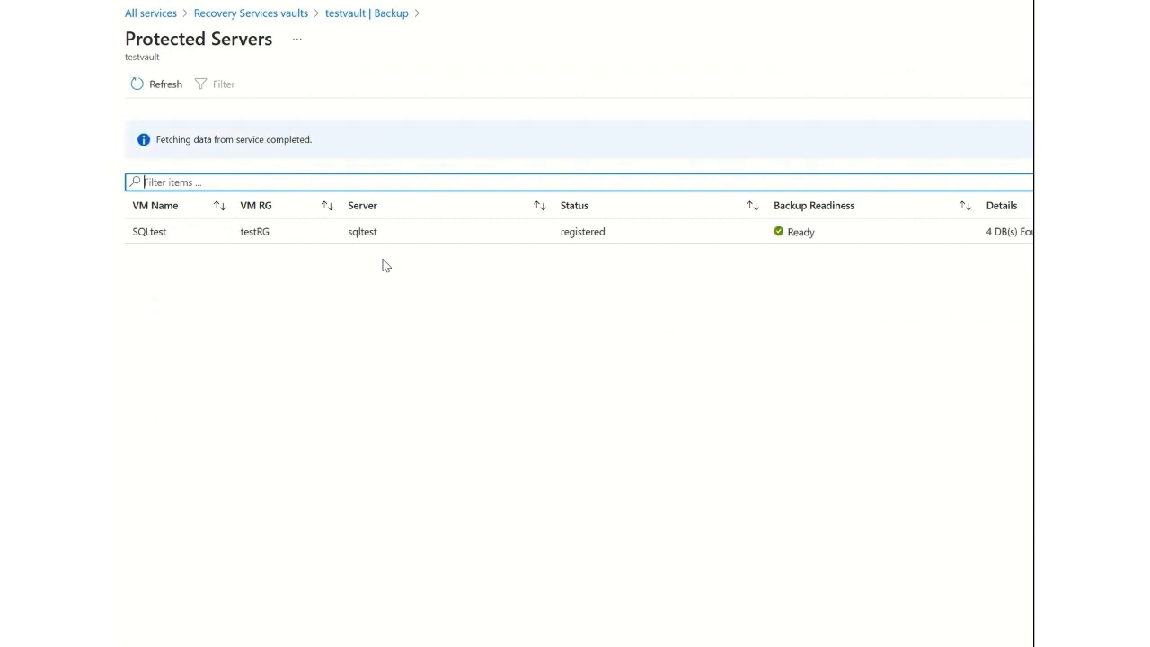
left_click(922, 231)
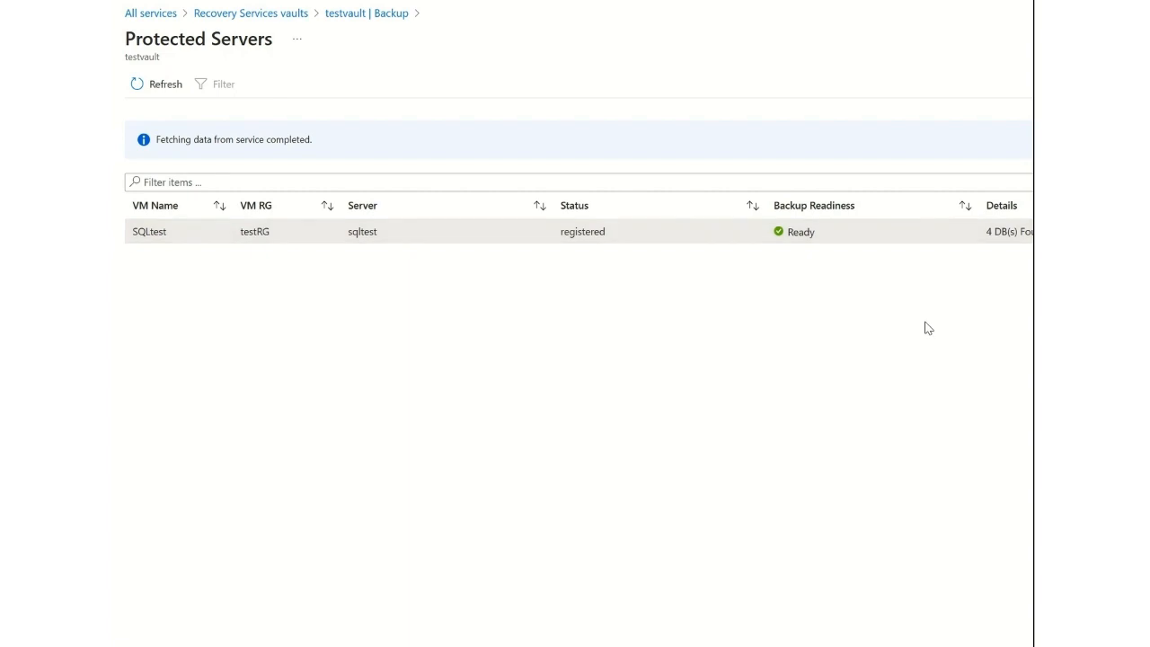
left_click(360, 16)
Start configuring the SQL backup and begin a new backup policy named SQLbackup.
left_click(403, 326)
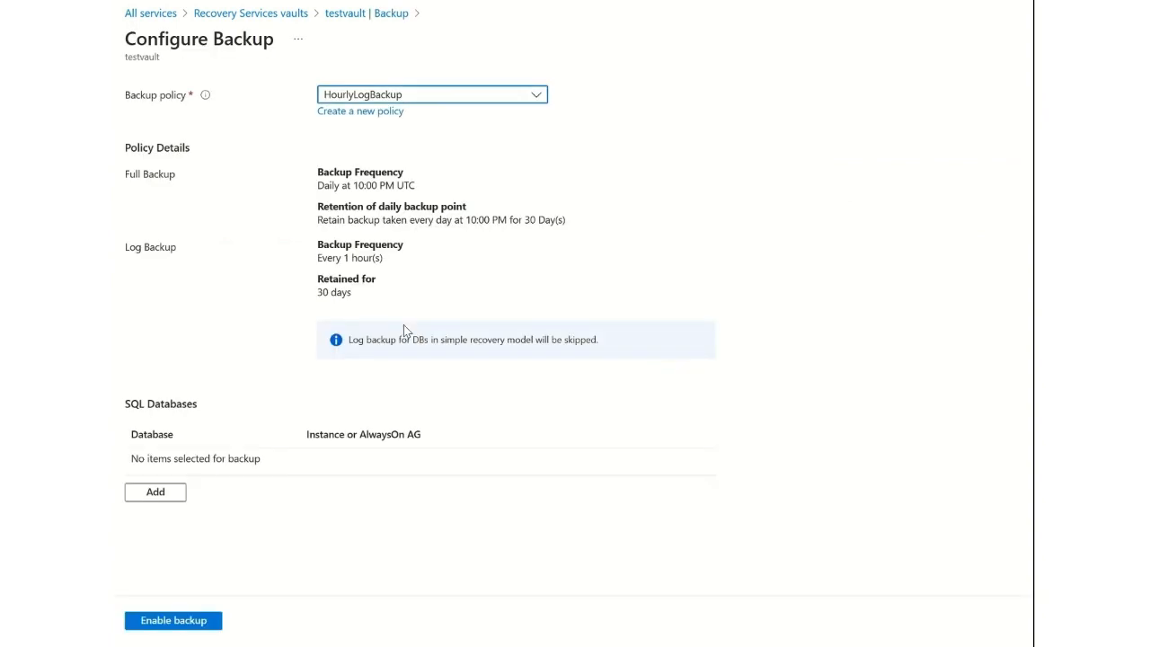
left_click(366, 97)
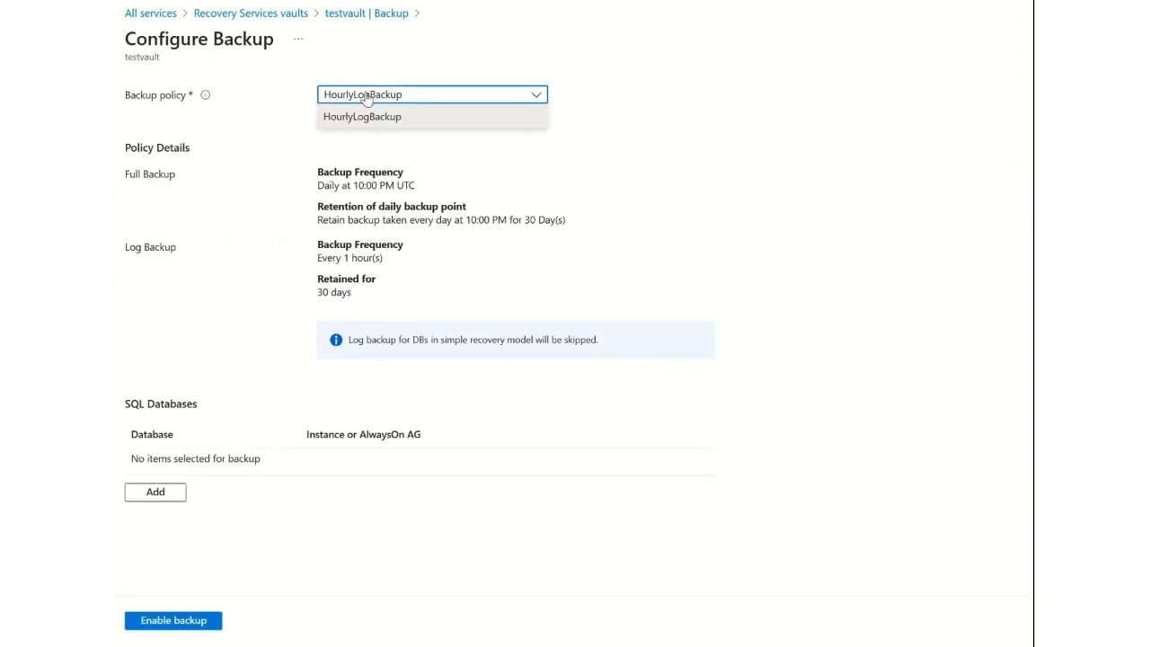
left_click(368, 117)
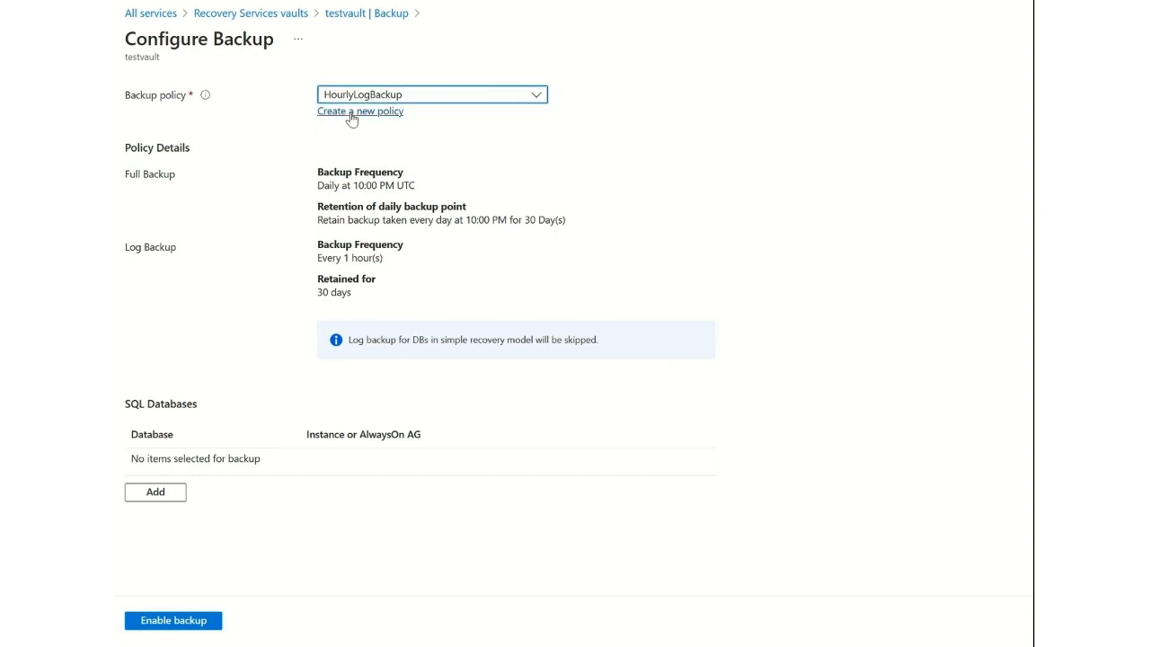
left_click(352, 113)
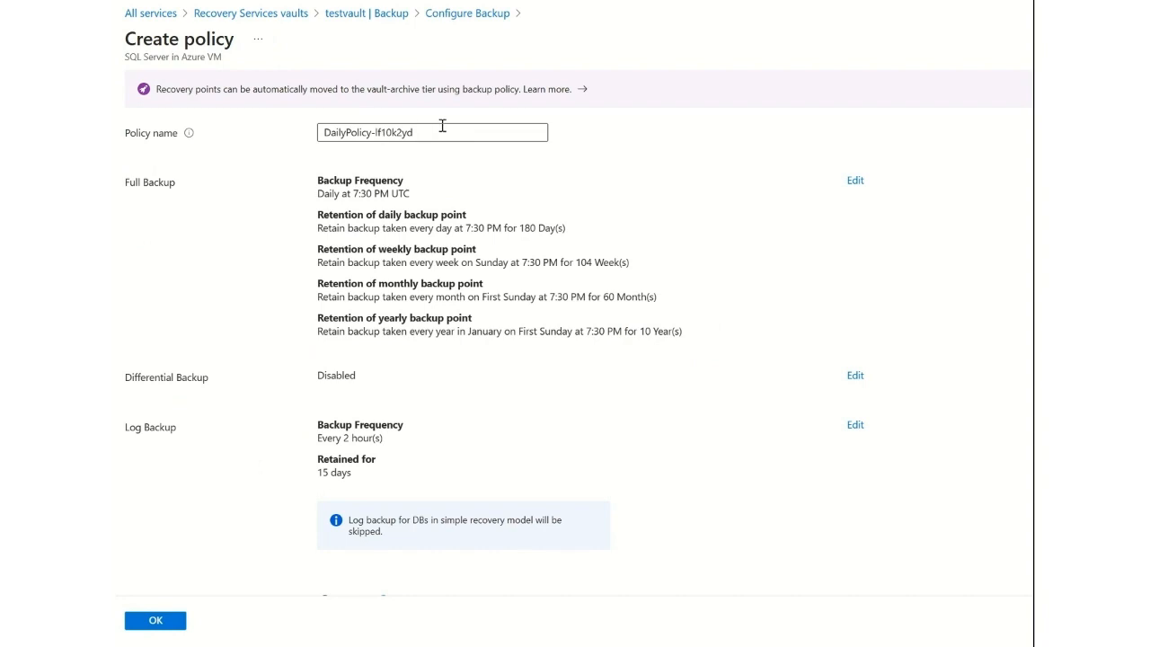
left_click_drag(441, 130, 282, 133)
type("SQL")
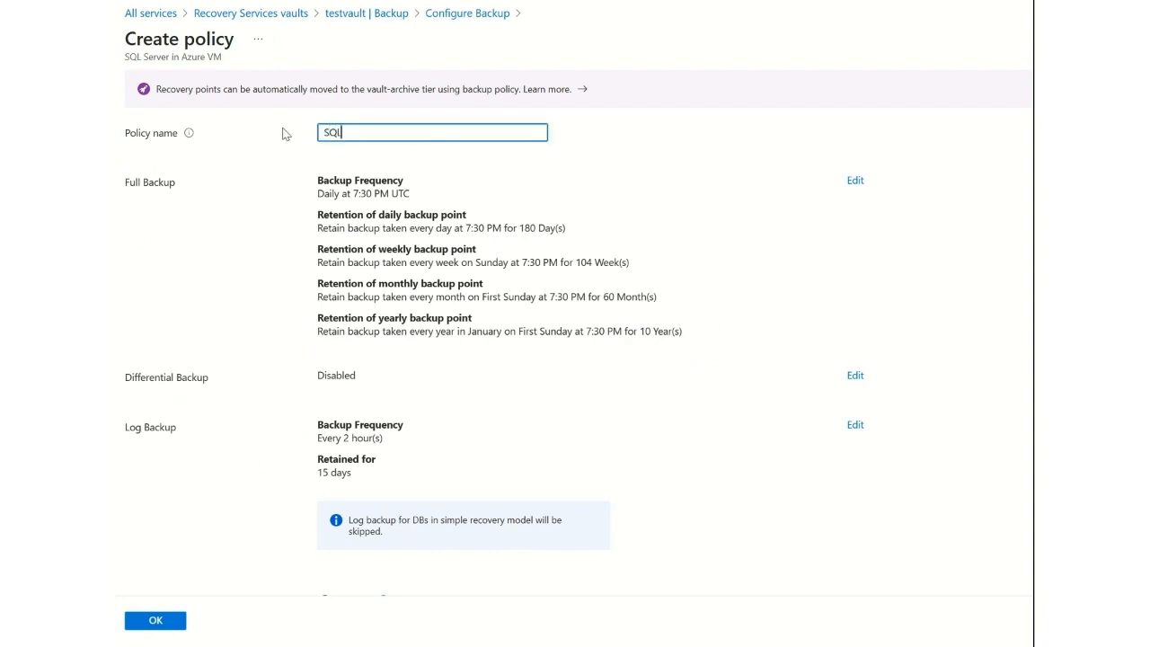
type("backup")
Edit the full backup policy to turn off weekly, monthly and yearly backup point retention.
left_click(854, 183)
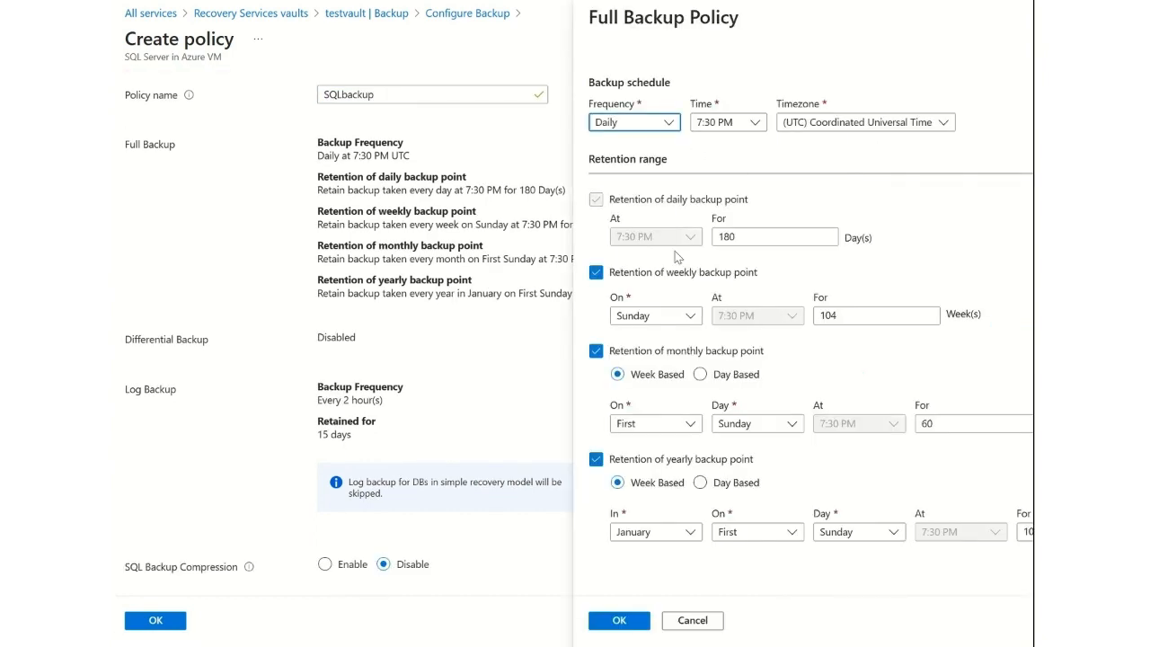
left_click(595, 274)
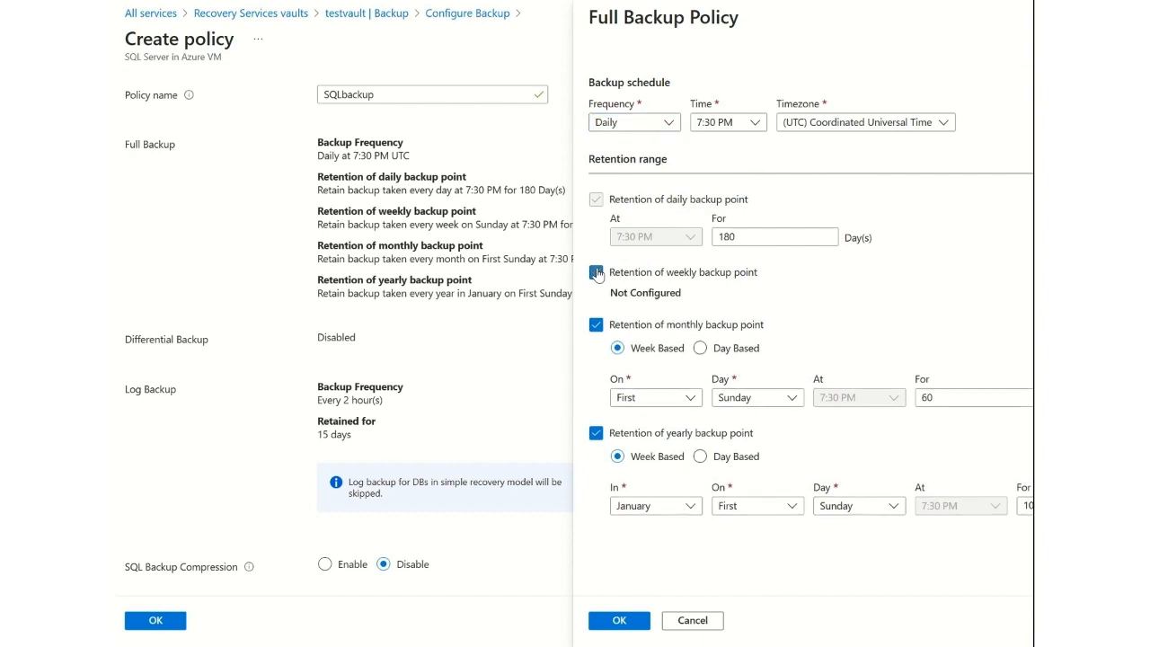
left_click(596, 326)
left_click(596, 381)
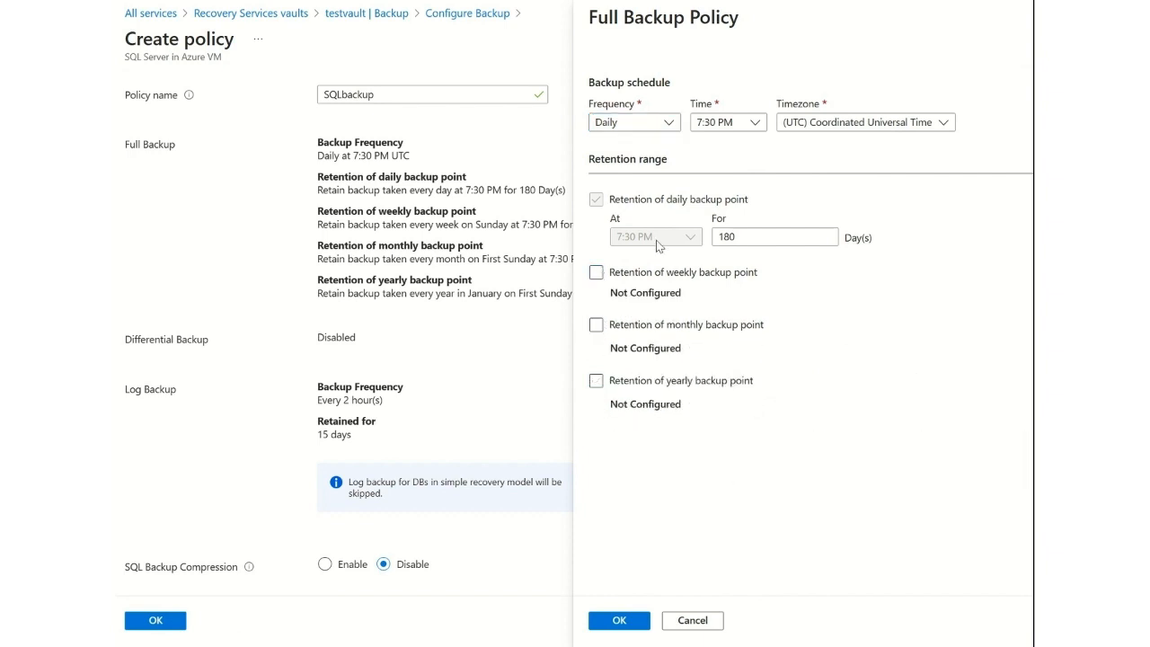
Set the full backup's daily backup point retention to 7 days and save the full backup policy.
left_click_drag(736, 235, 706, 235)
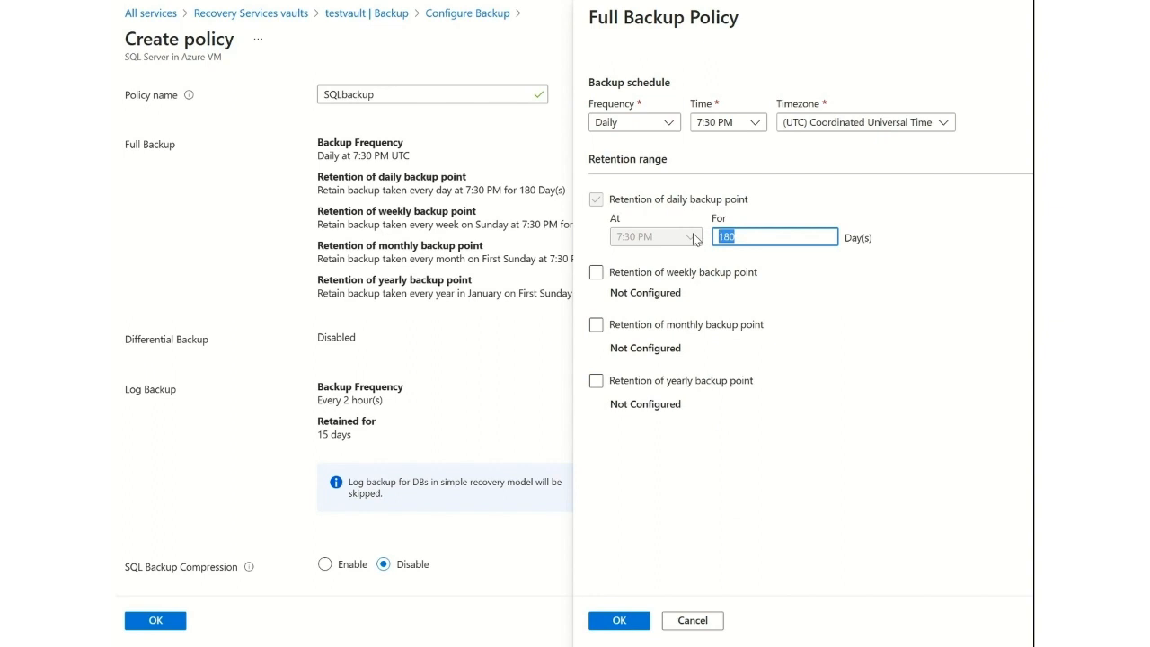
type("7")
key("BackSpace")
type("1")
left_click(787, 237)
key("BackSpace")
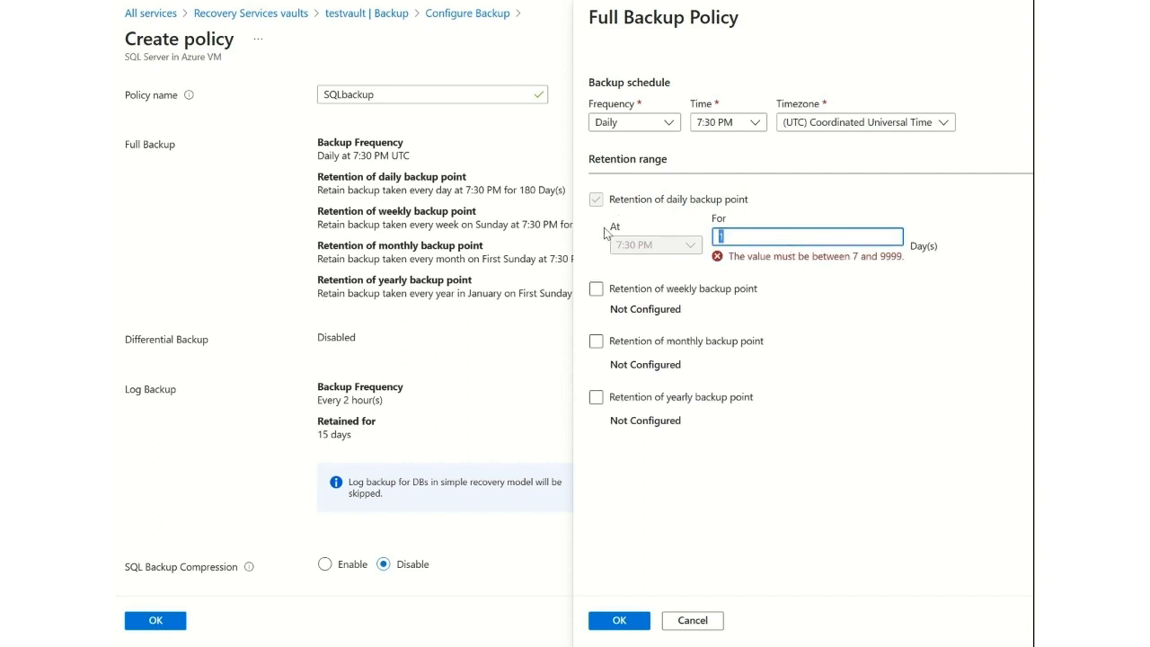
type("7")
left_click(816, 133)
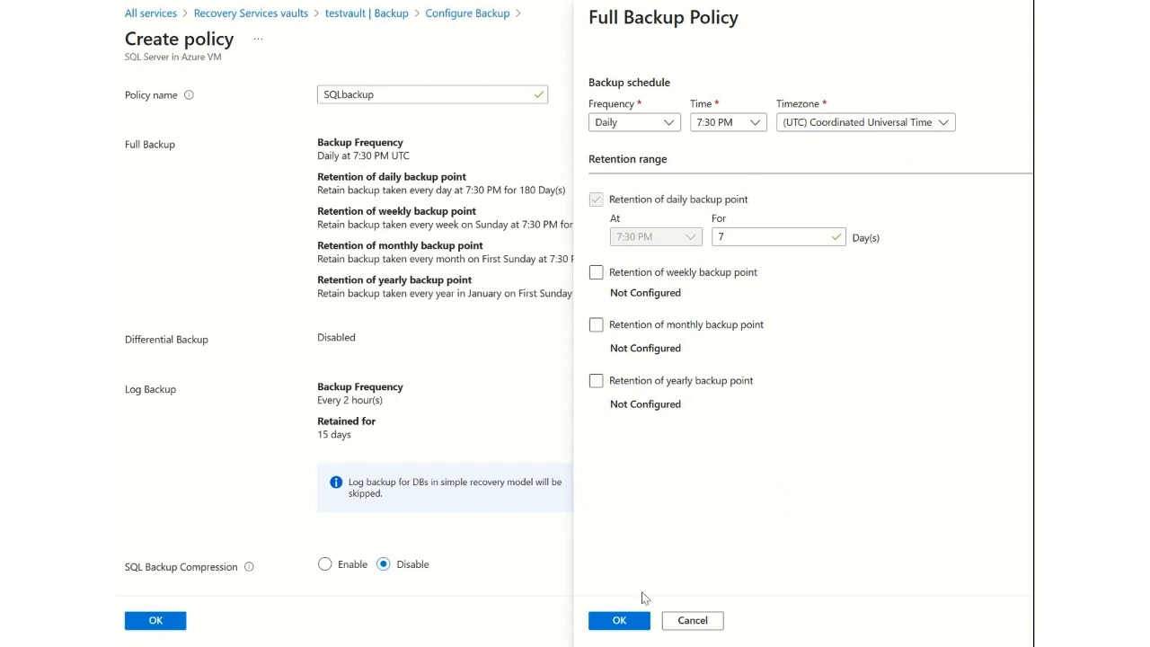
left_click(618, 622)
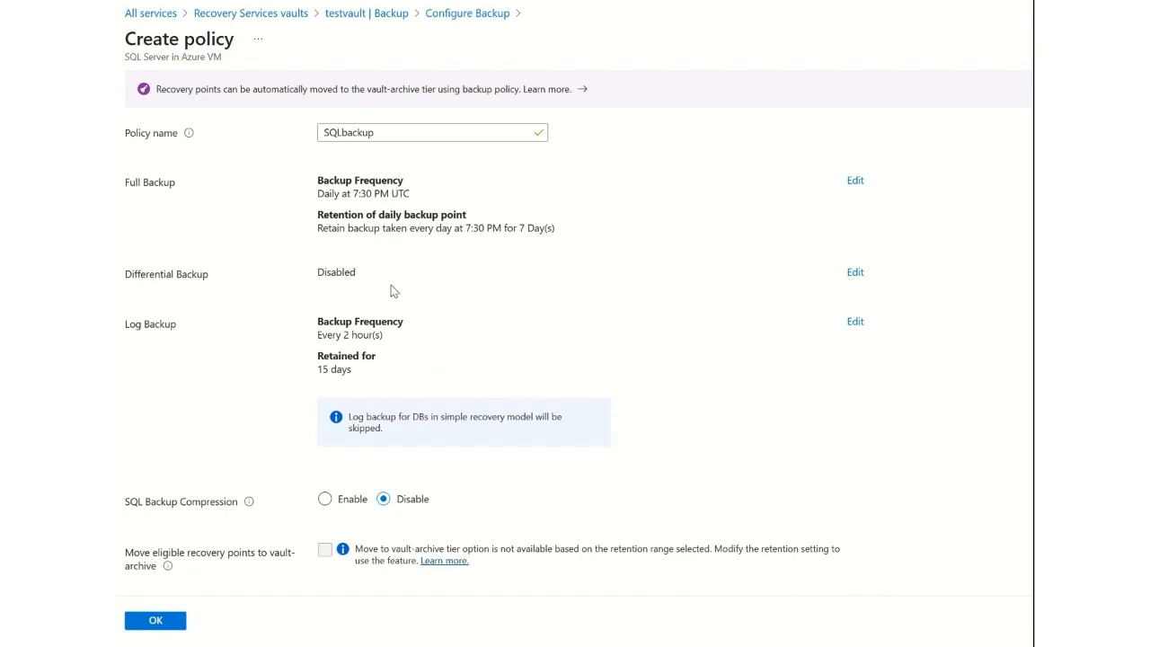
left_click(855, 272)
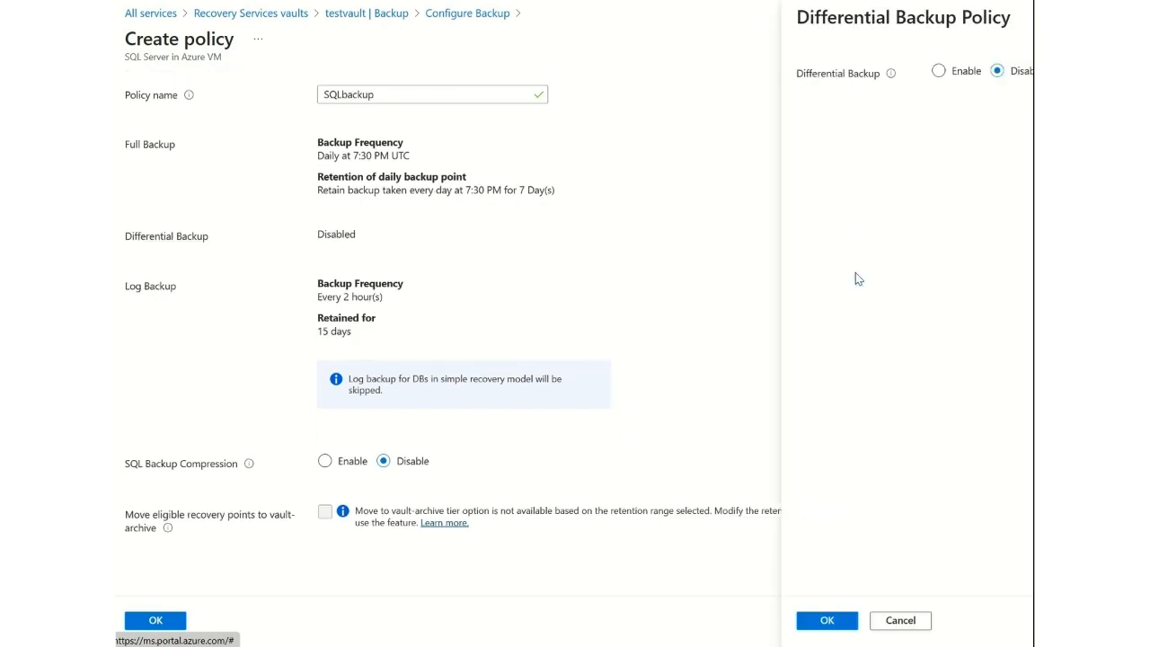
left_click(939, 72)
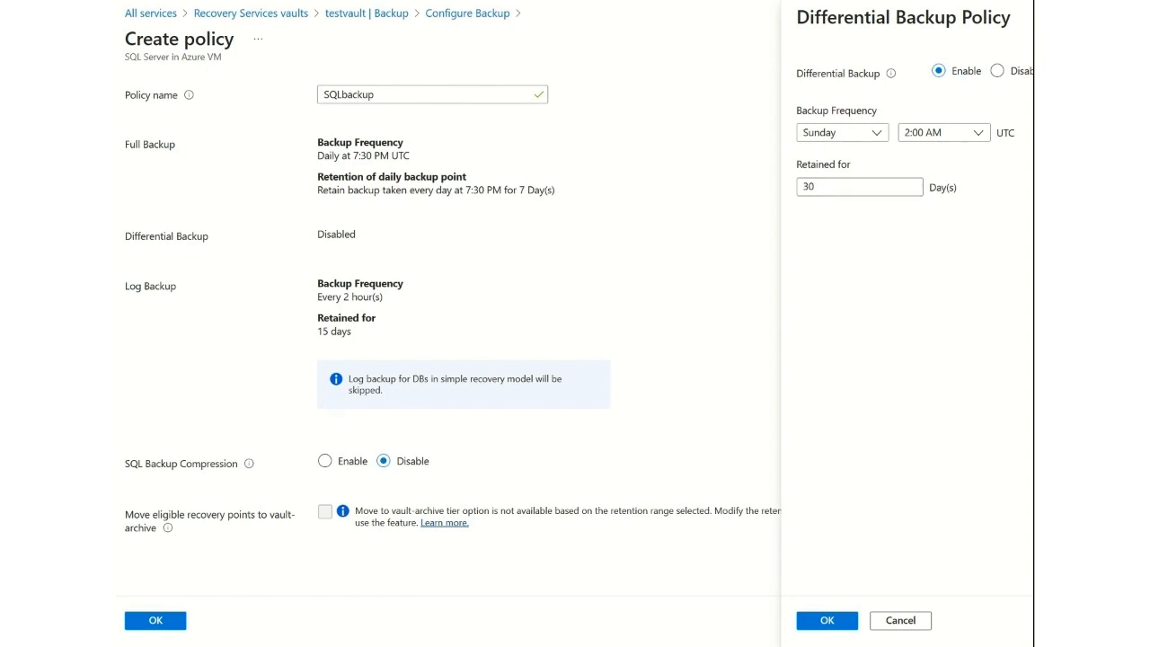
left_click(899, 622)
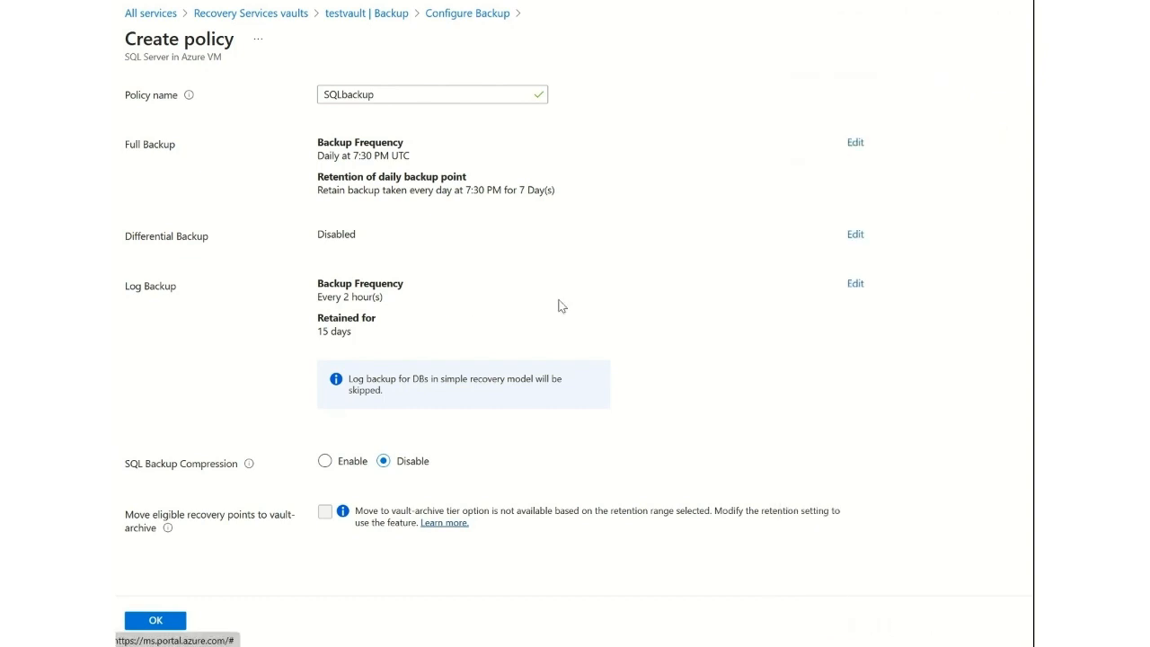
Set log backups to run every 15 minutes with 7 days retention, and save the SQLbackup policy.
left_click(856, 285)
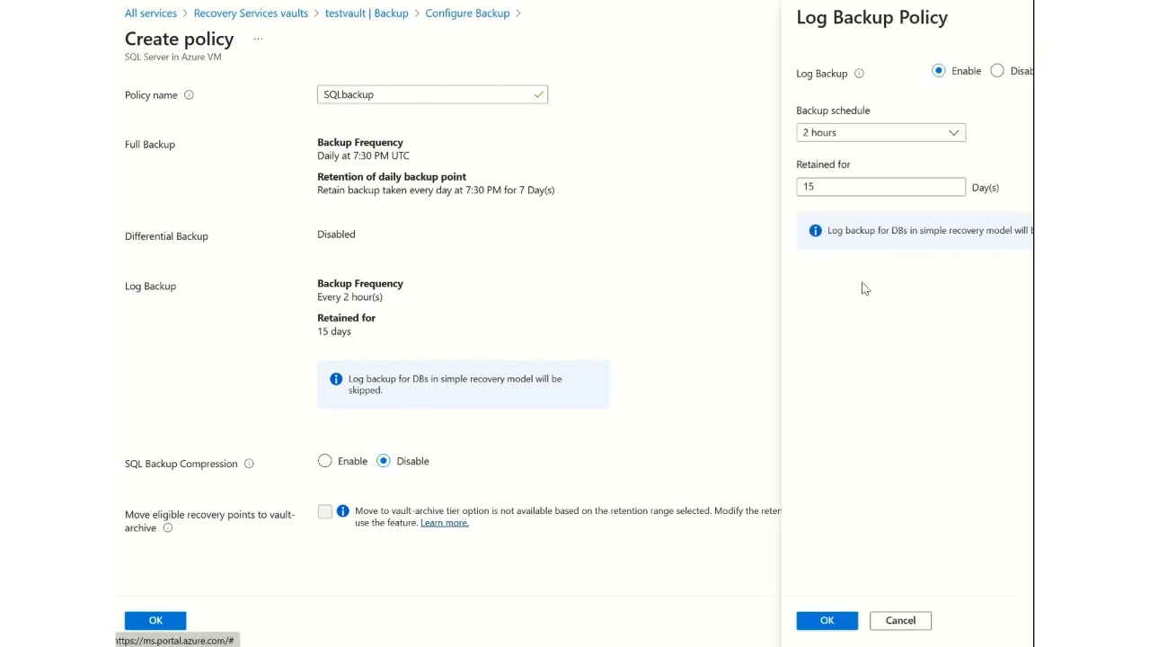
double_click(859, 188)
type("7")
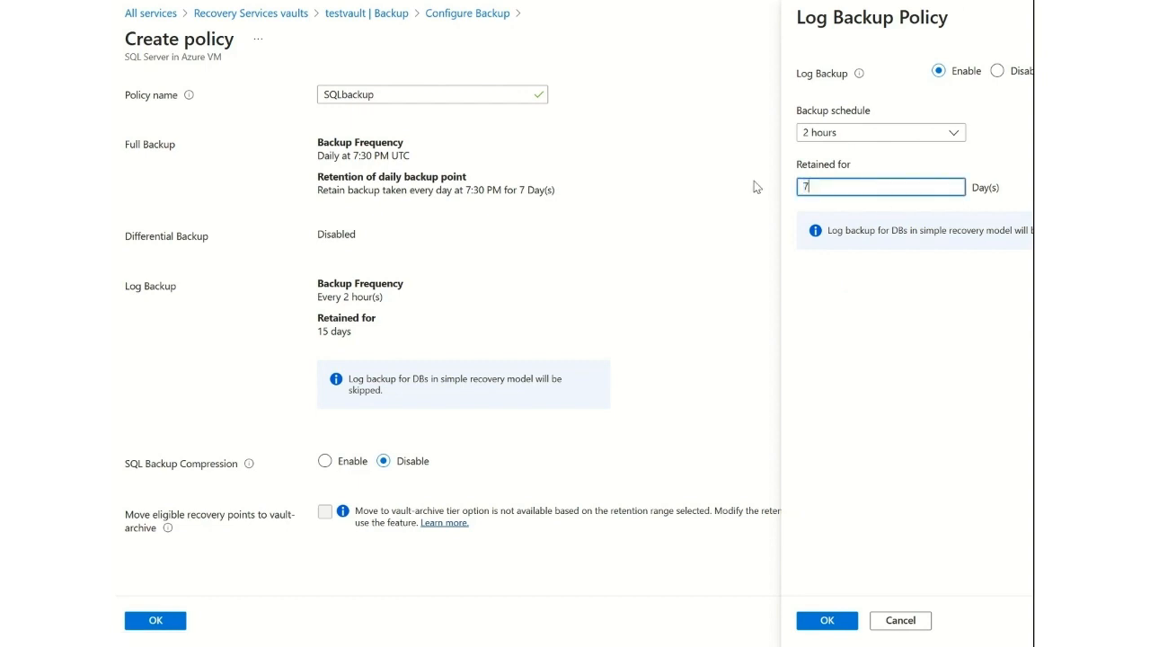
left_click(822, 134)
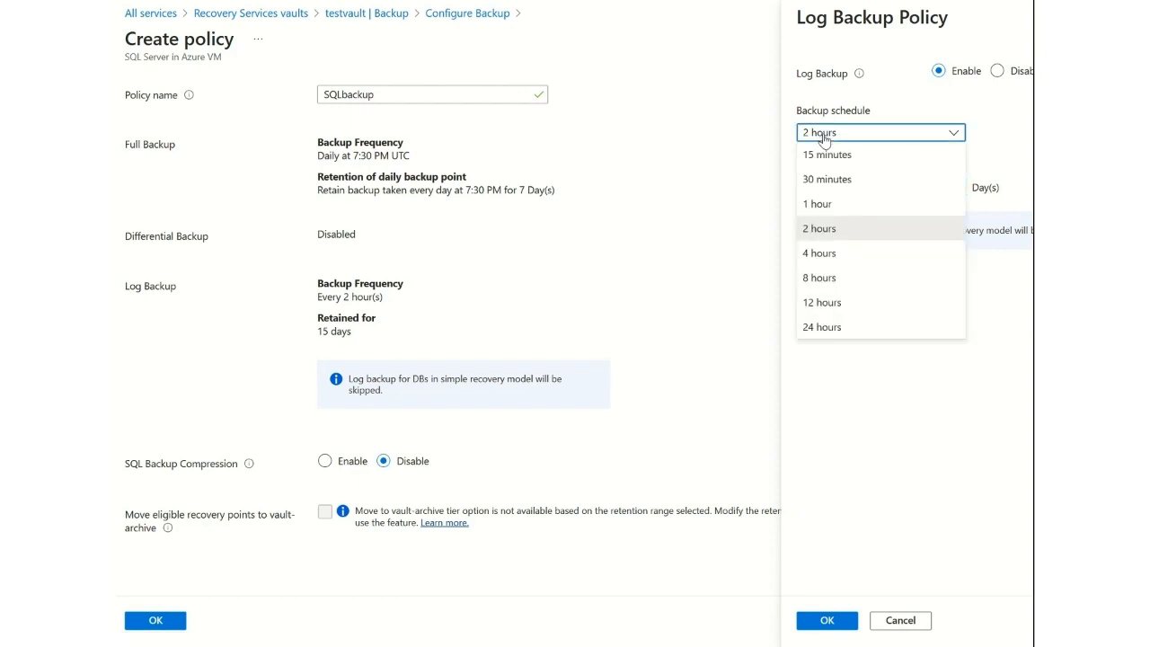
left_click(827, 155)
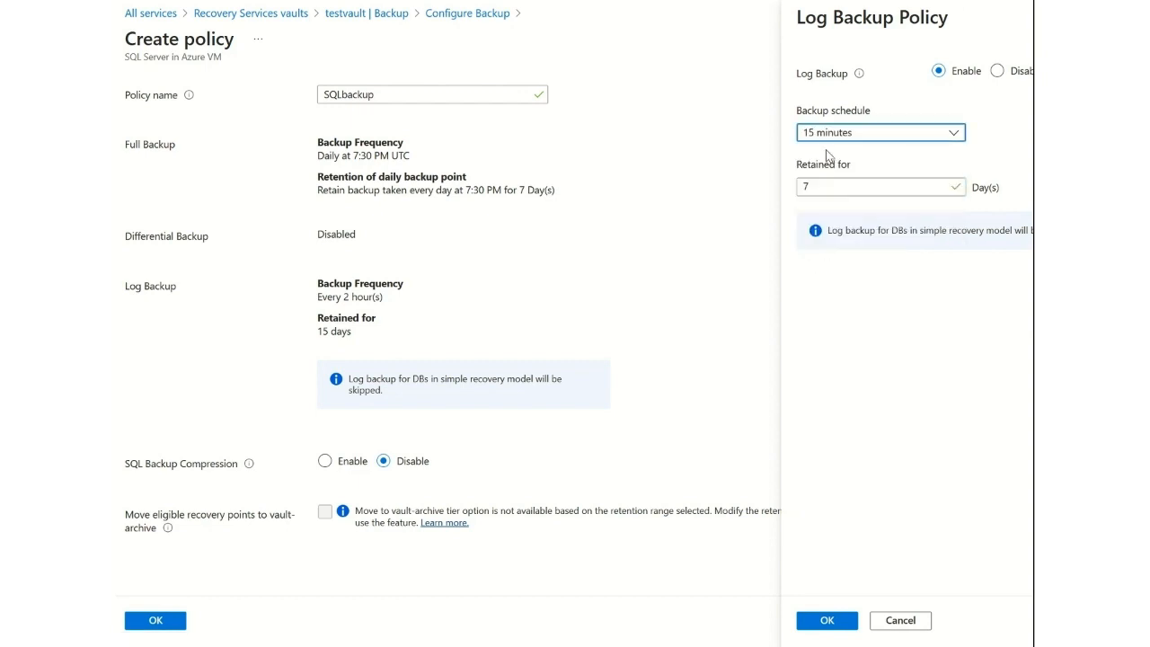
left_click(844, 629)
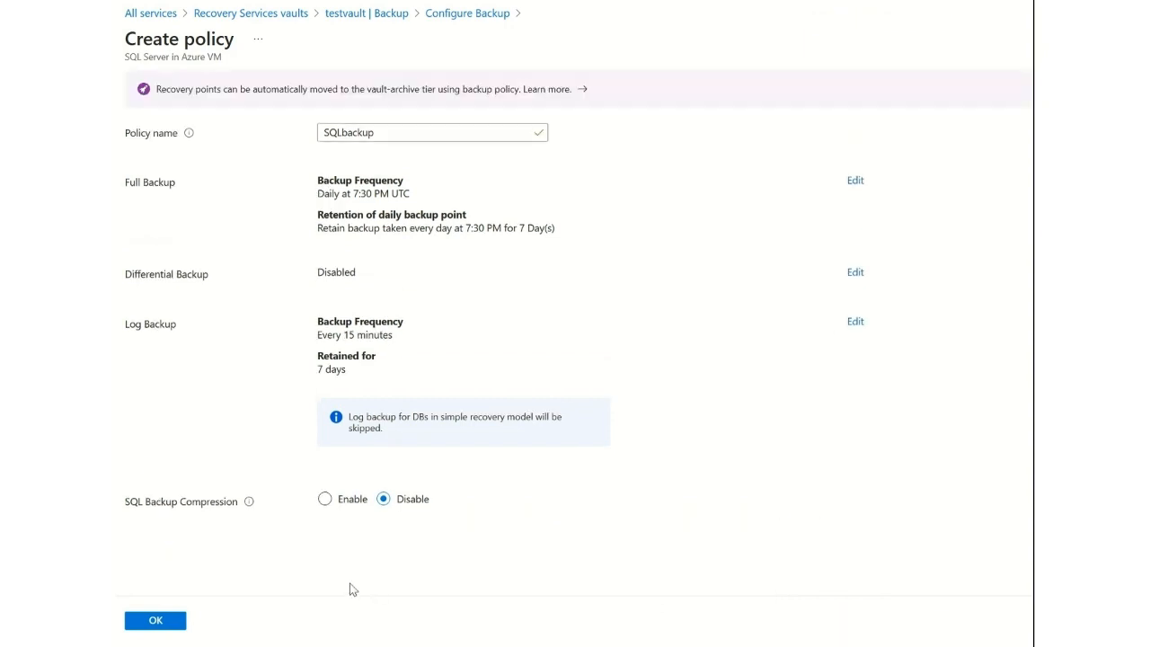
left_click(162, 624)
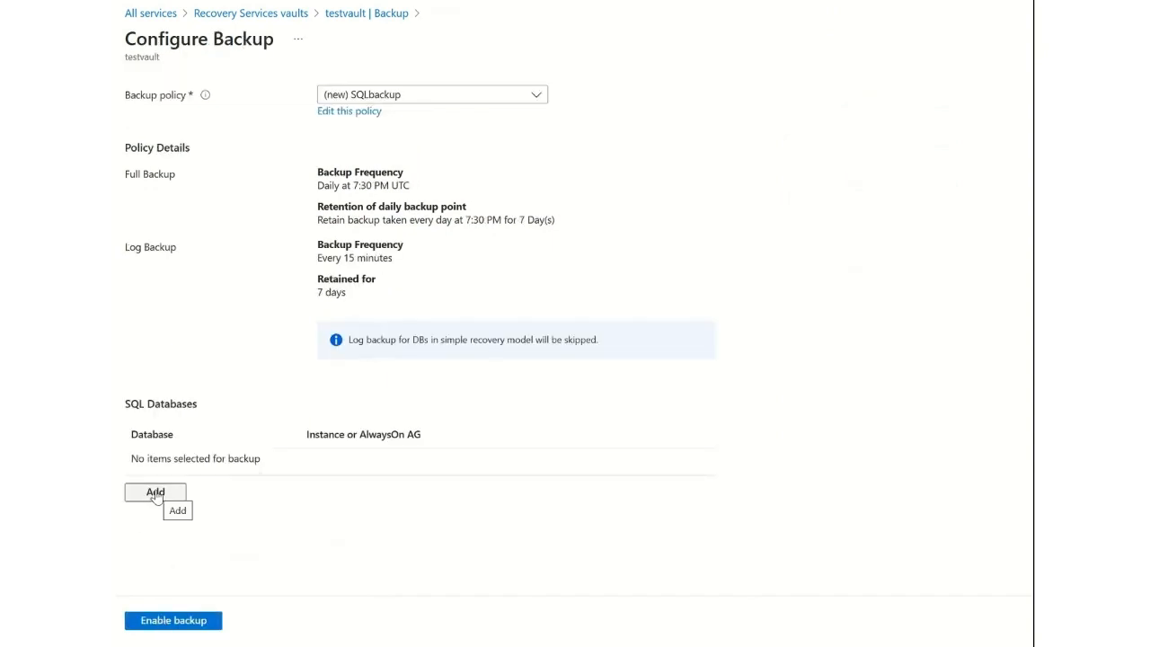
Add the testbackup database from the sqltest\MSSQLSERVER instance with autoprotect off, and enable its backup.
left_click(155, 493)
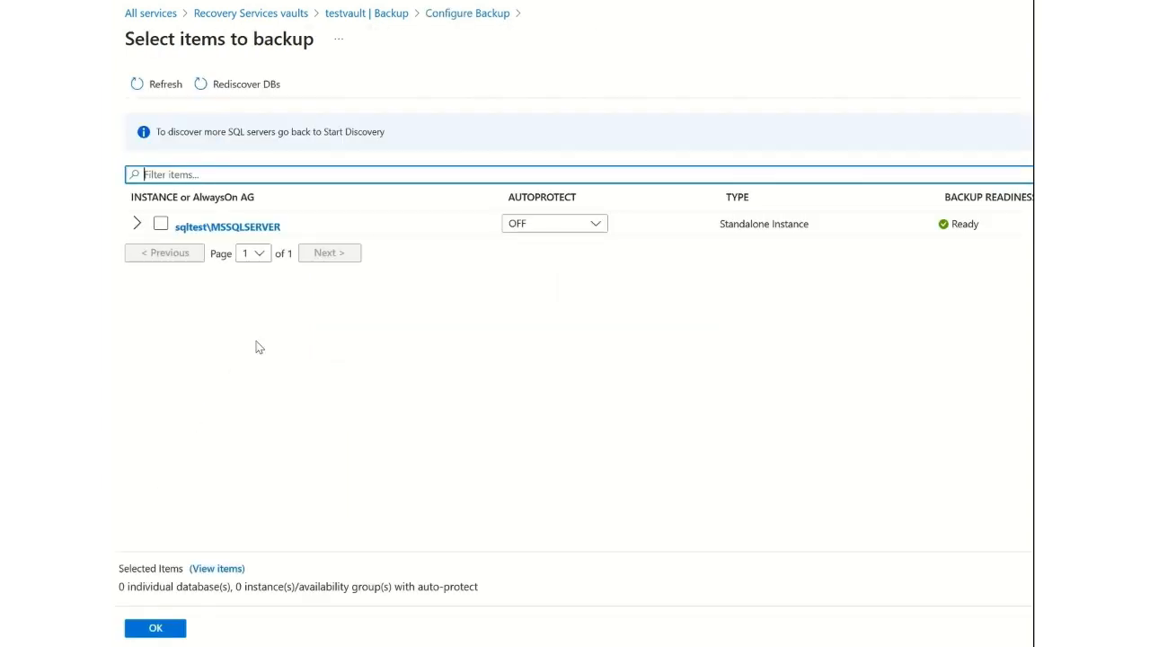
left_click(136, 224)
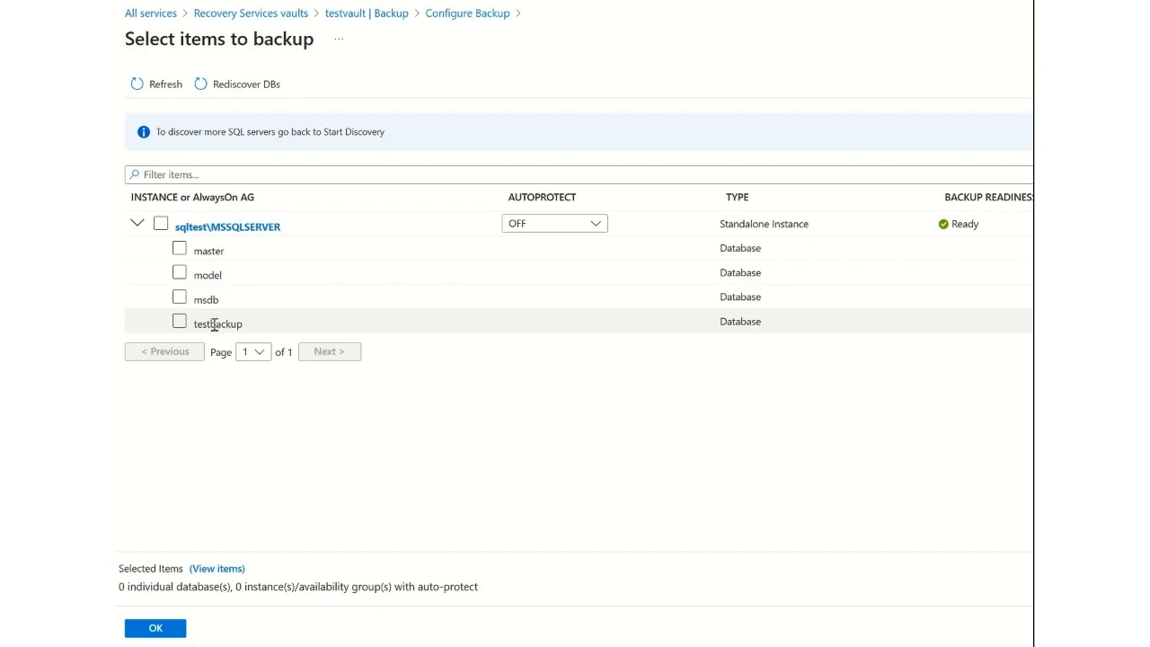
left_click(559, 224)
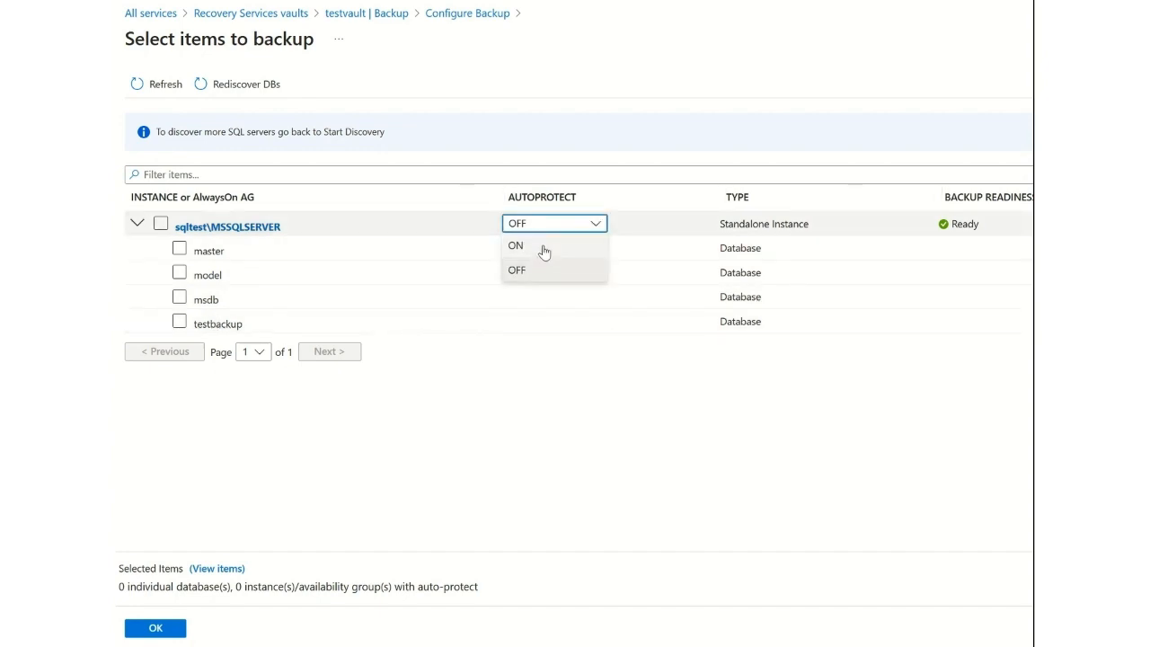
left_click(647, 200)
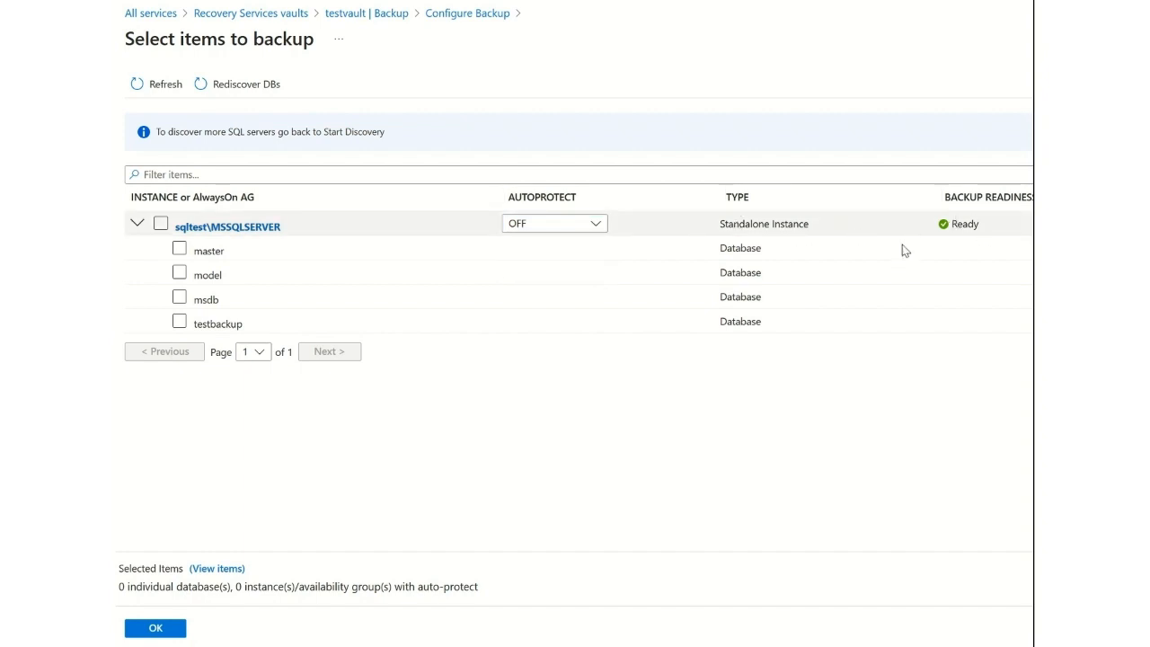
left_click(179, 327)
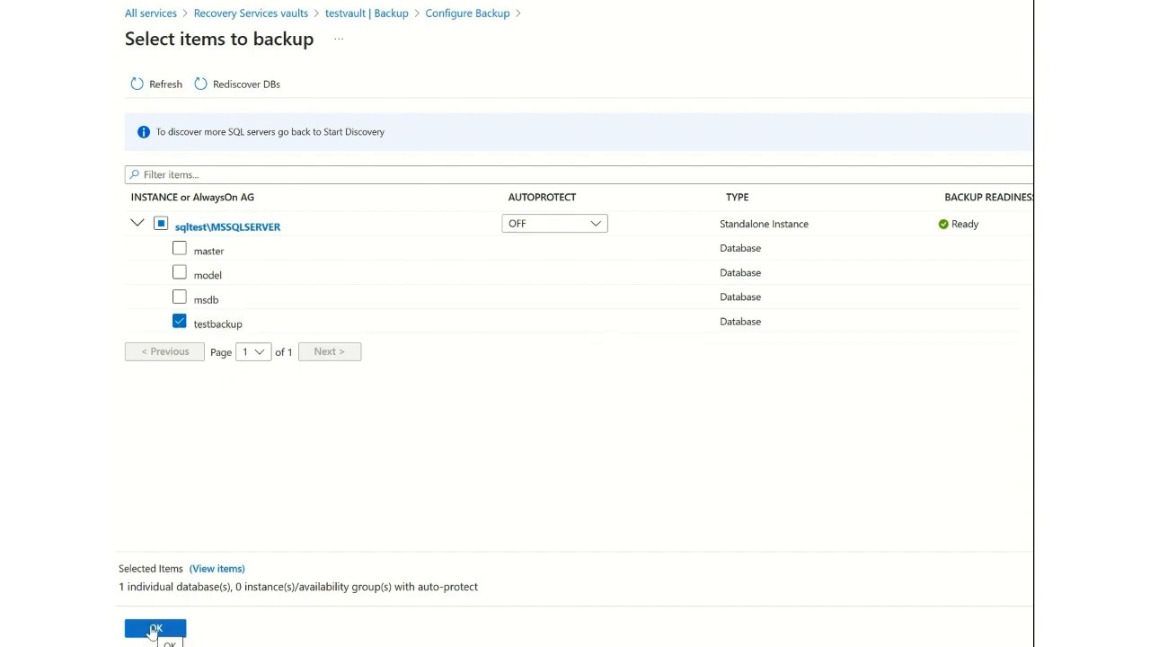
left_click(155, 629)
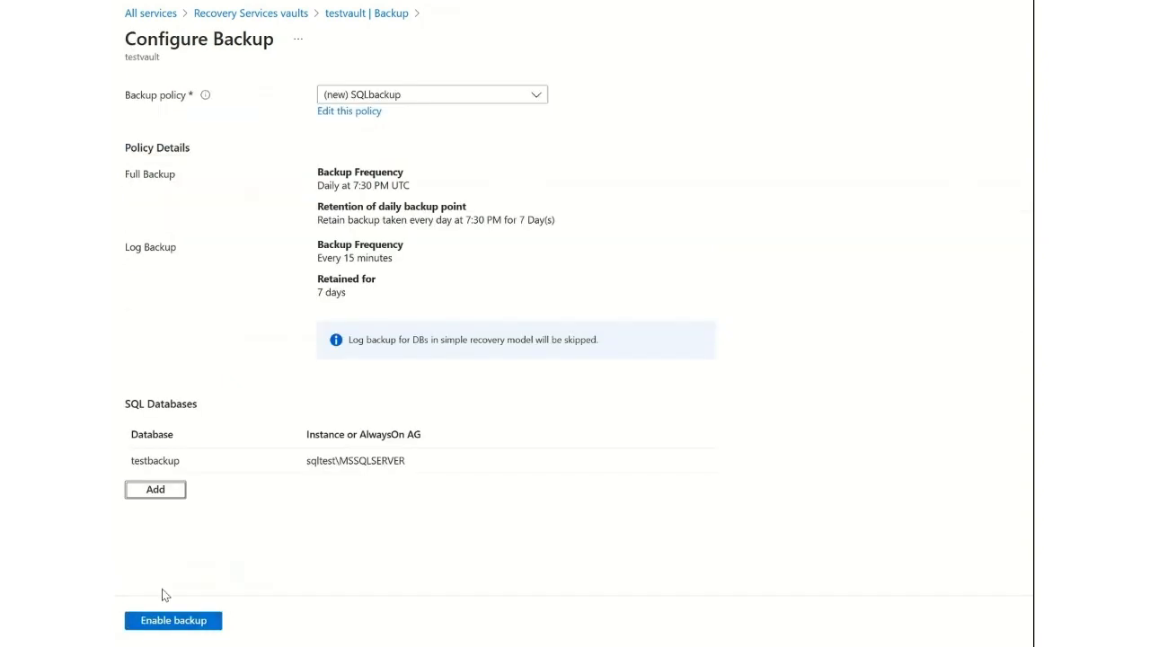
left_click(174, 627)
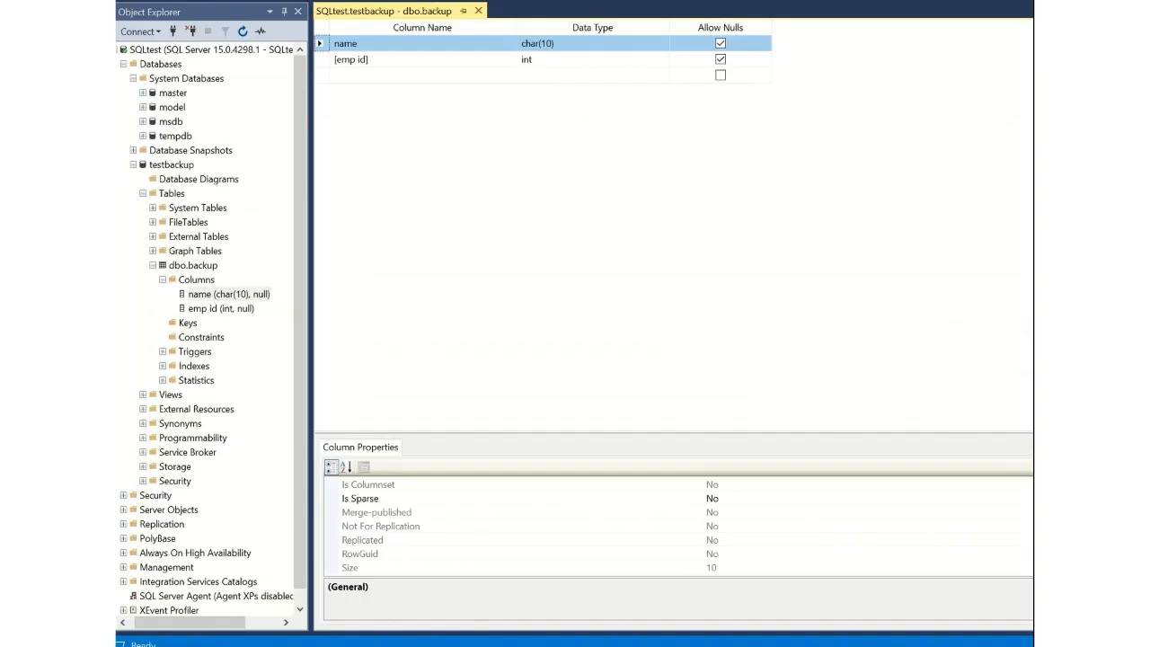
Switch to the SQLtest virtual machine and open Command Prompt as administrator.
key("super")
type("cmd")
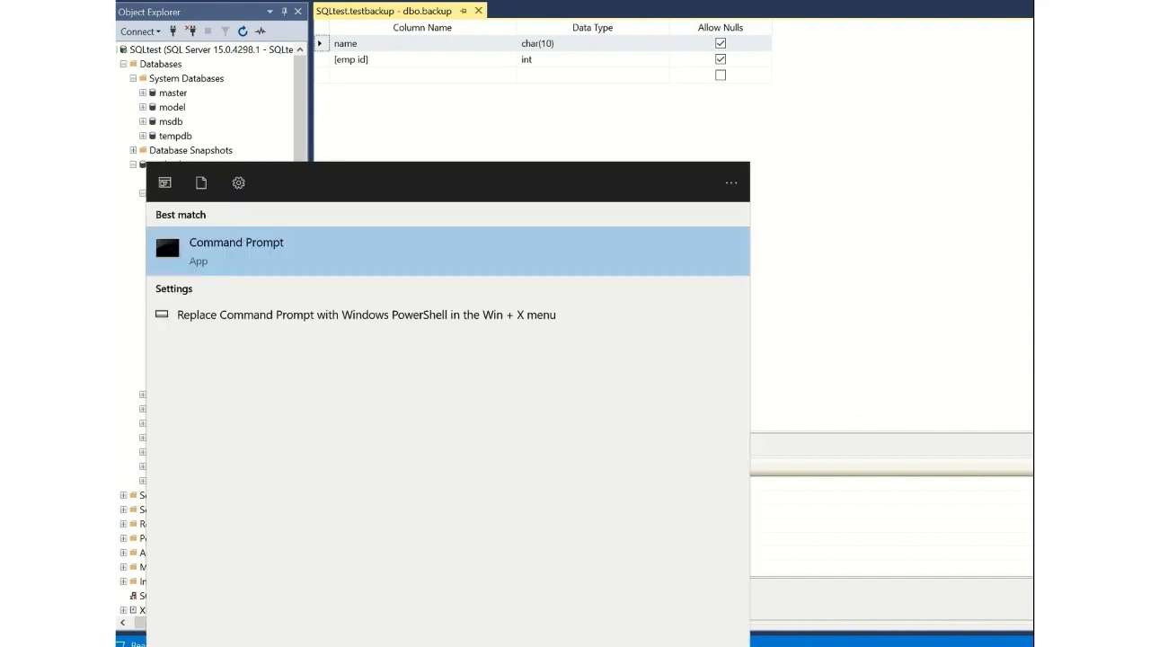
right_click(245, 250)
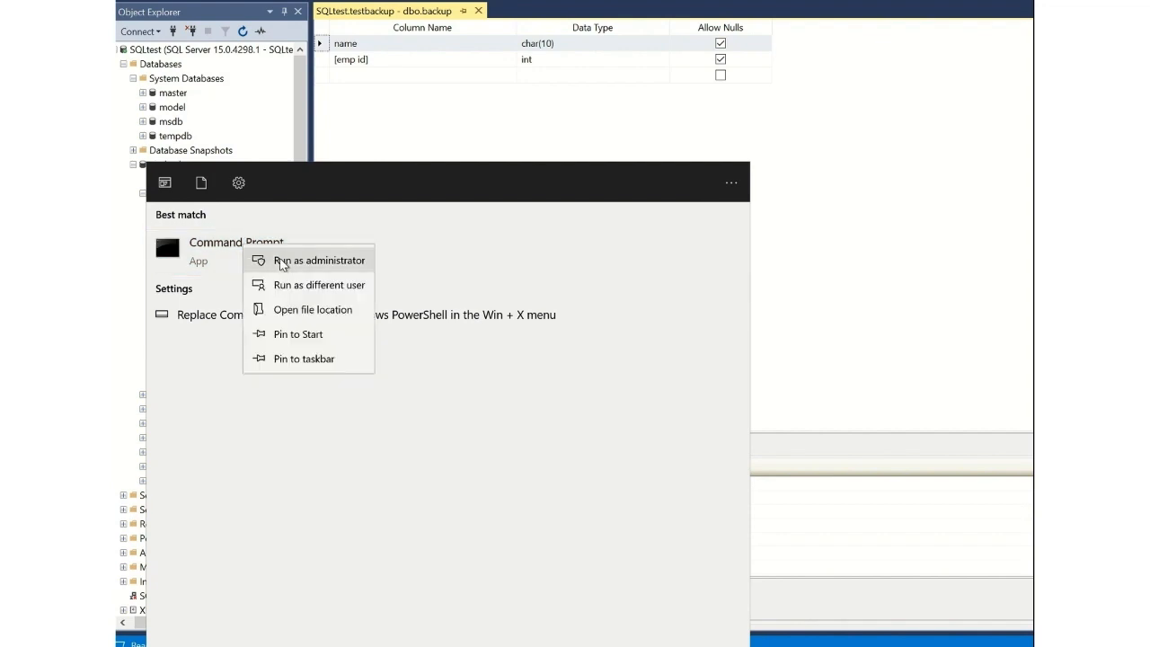
left_click(280, 258)
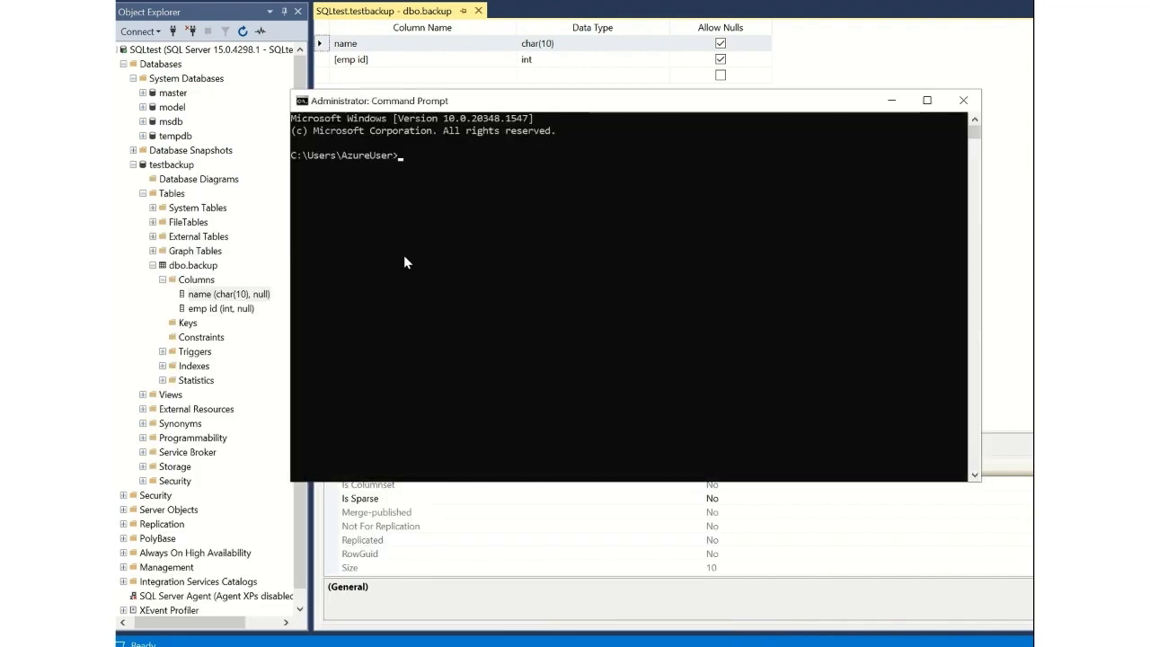
Run nslookup on the vault's rec2 privatelink FQDN and compare its address with the PE private endpoint's DNS configuration.
type("nslook")
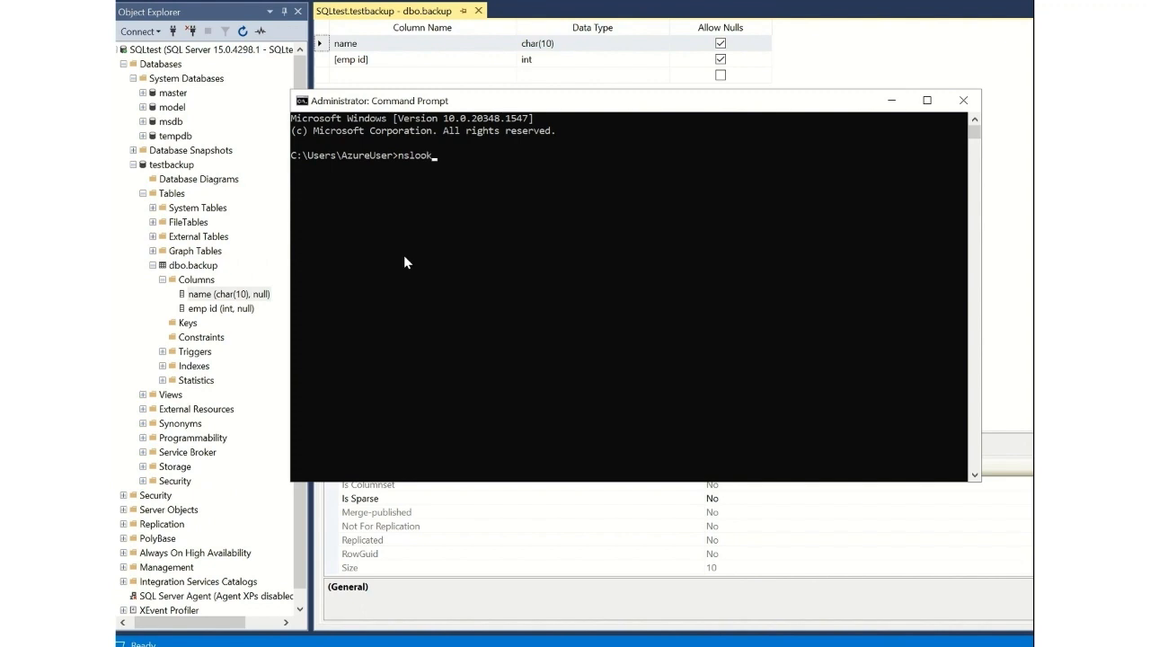
type("up")
left_click(405, 256)
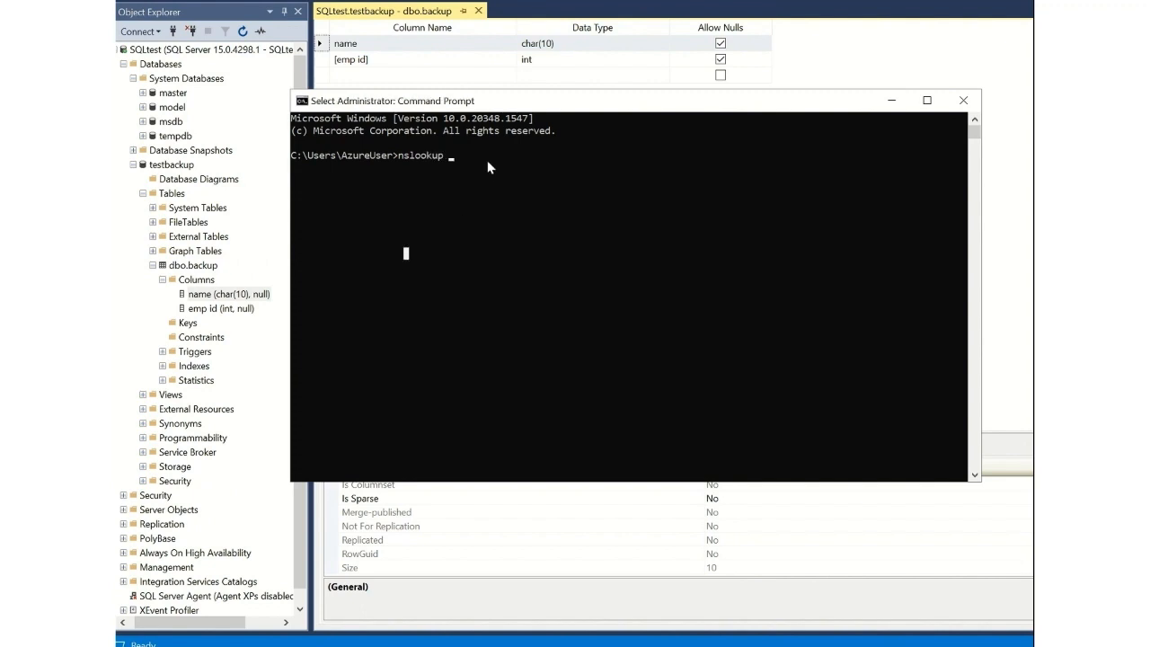
key("Escape")
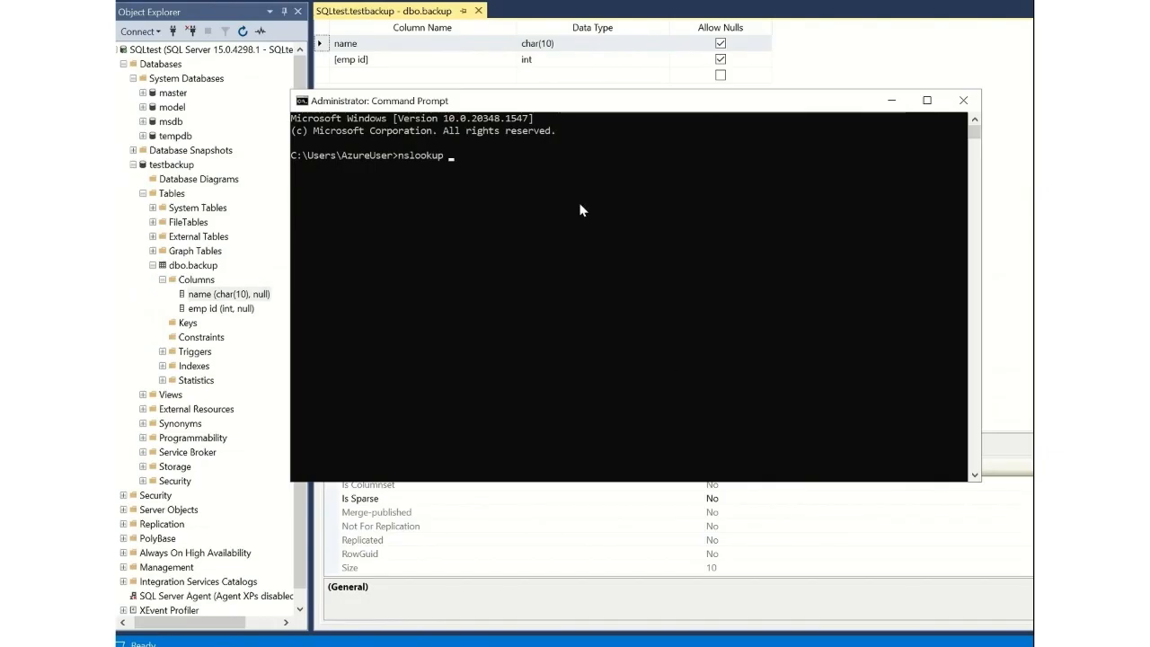
key("ctrl+v")
key("Return")
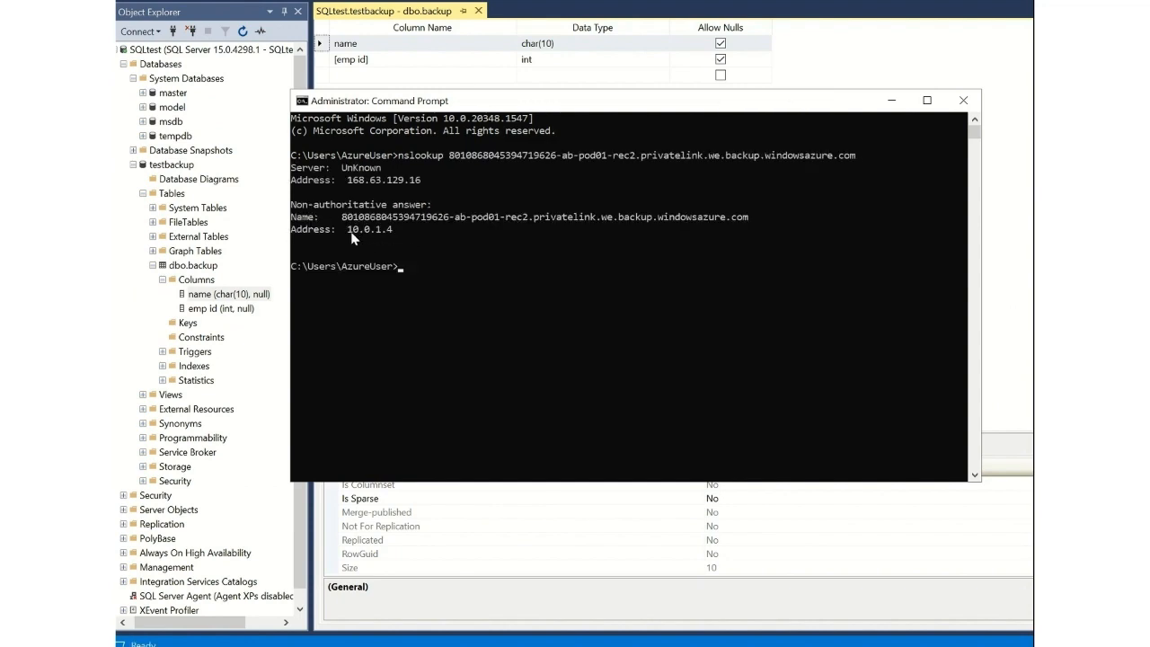
left_click_drag(349, 230, 405, 231)
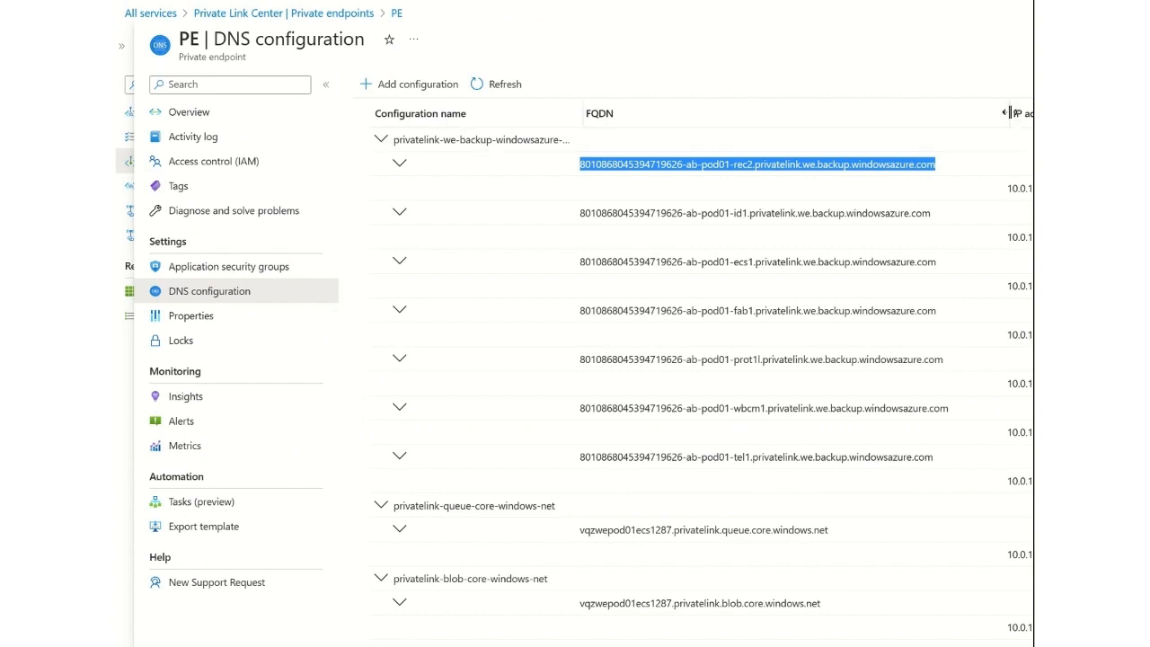
left_click_drag(1014, 115, 883, 111)
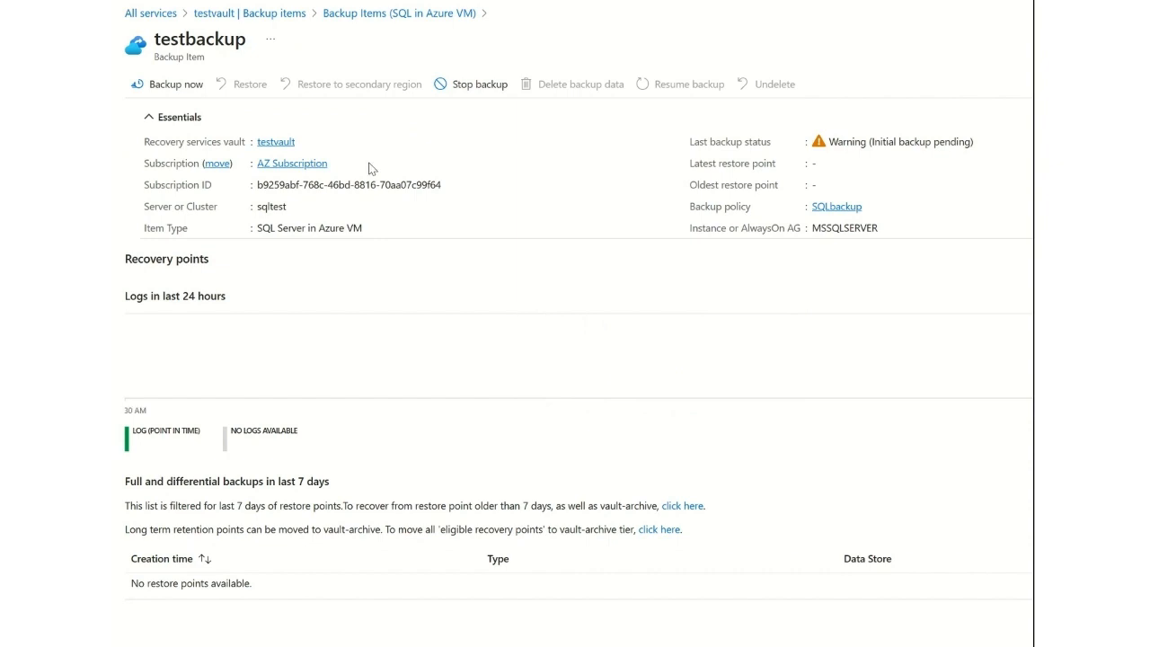
Start an on-demand full backup of the testbackup database, retained till 04/24/2023 with compression disabled.
left_click(186, 89)
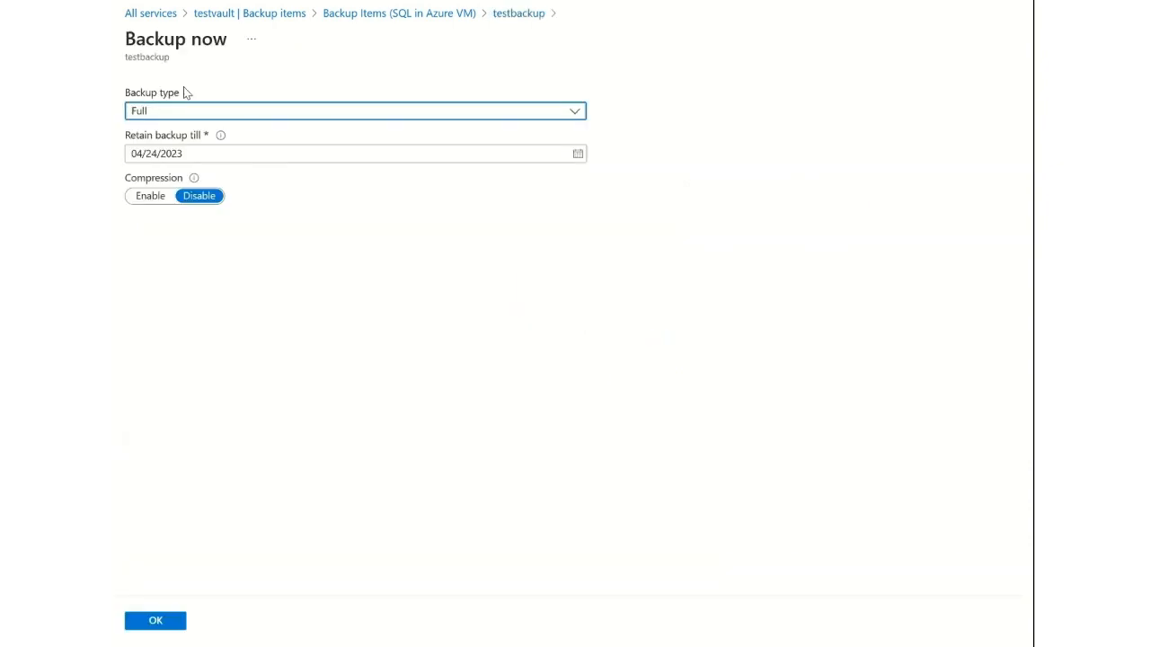
left_click_drag(192, 153, 123, 154)
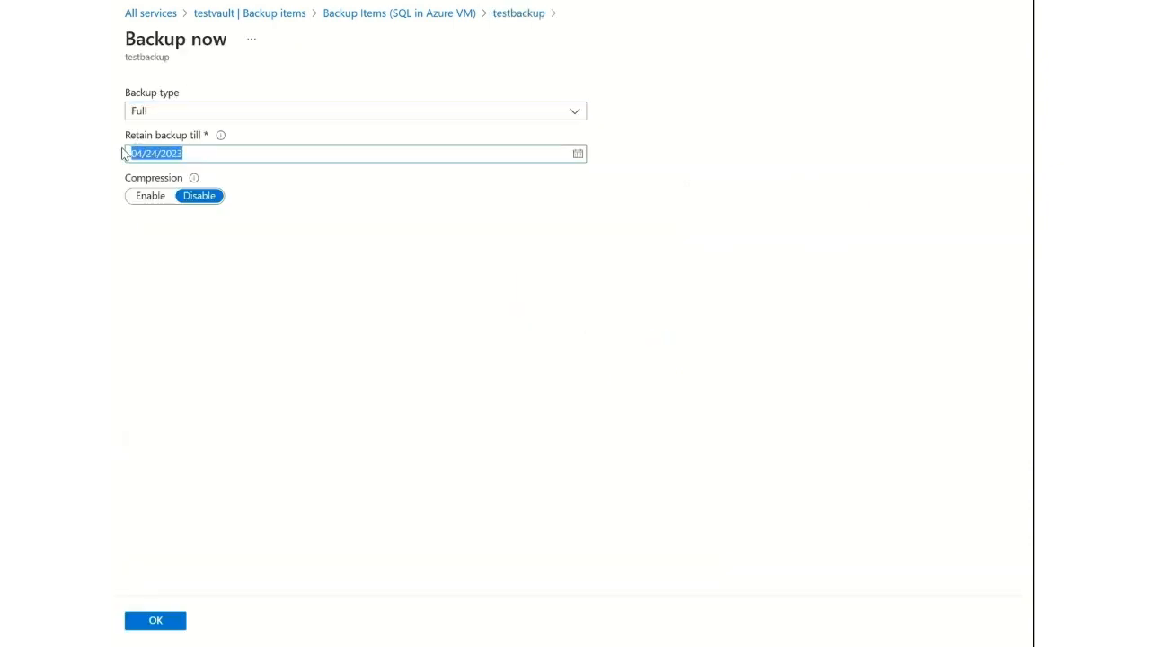
left_click(580, 155)
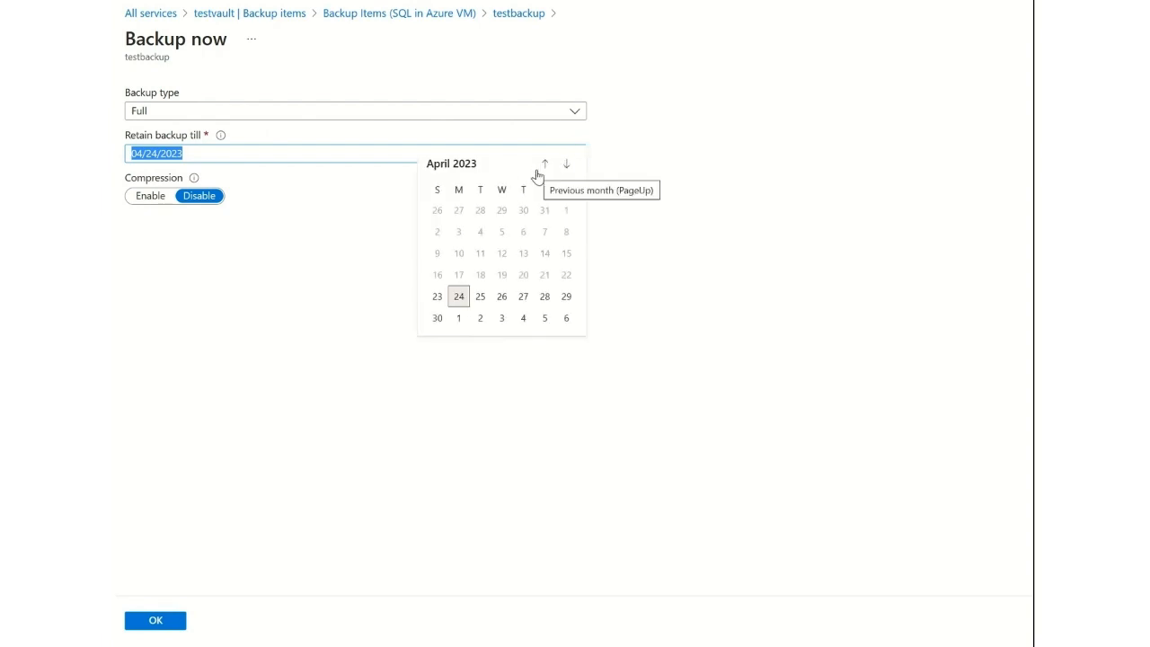
left_click(546, 167)
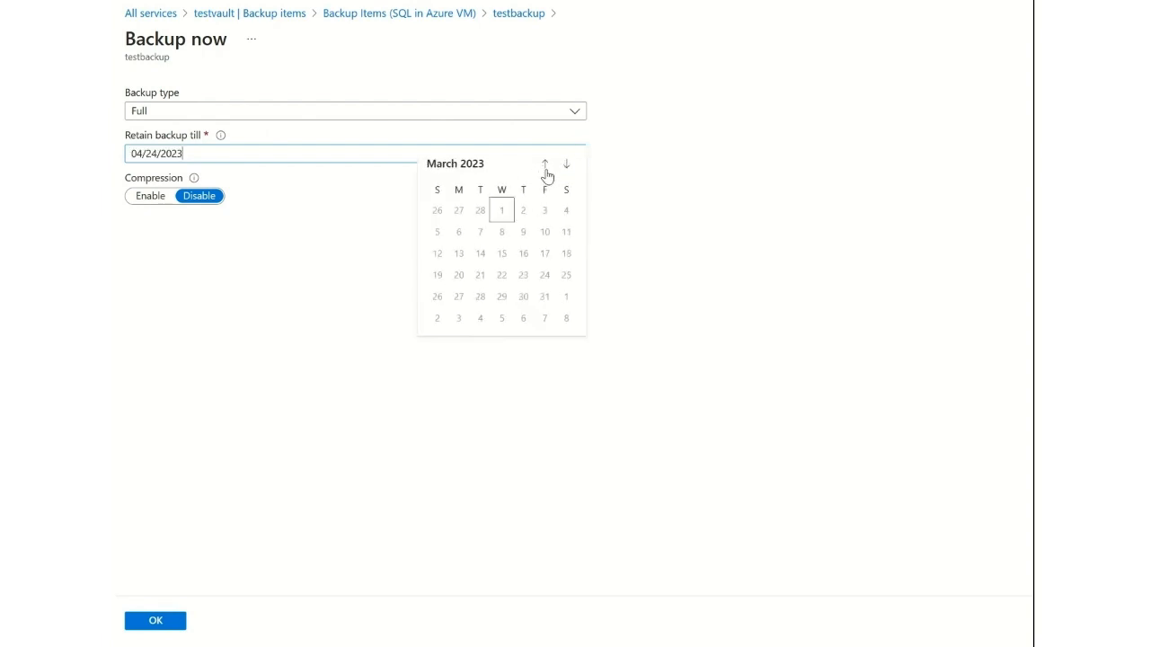
left_click(350, 268)
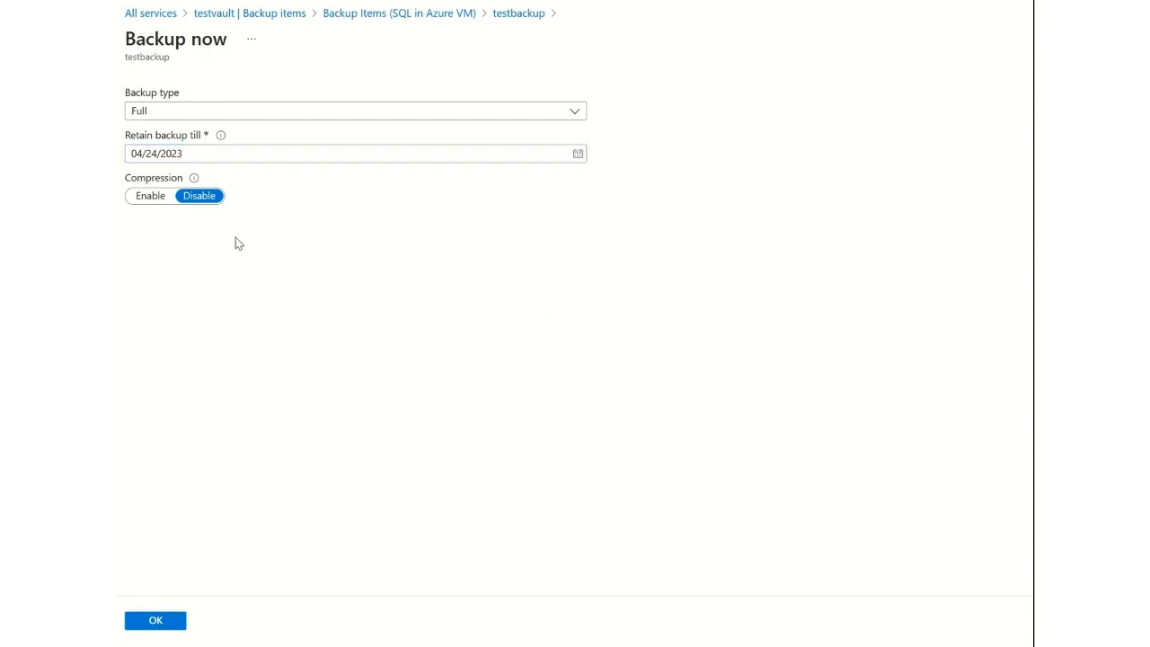
left_click(167, 623)
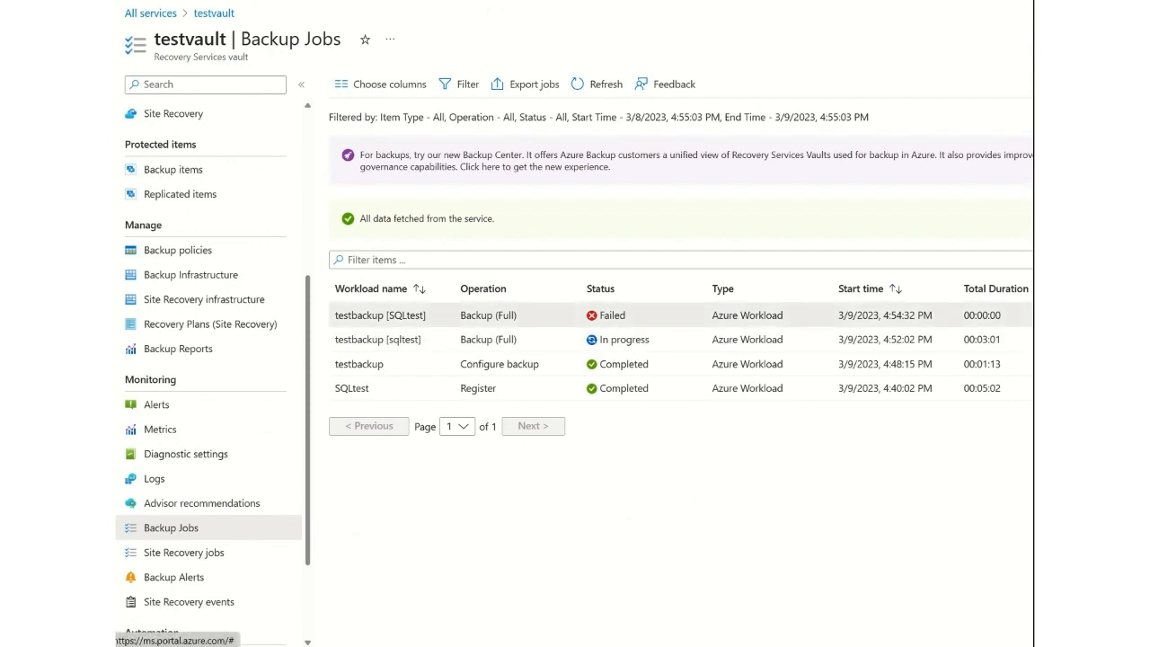
Review the details of the two full backup jobs for testbackup in testvault, refreshing the job list in between.
left_click(948, 315)
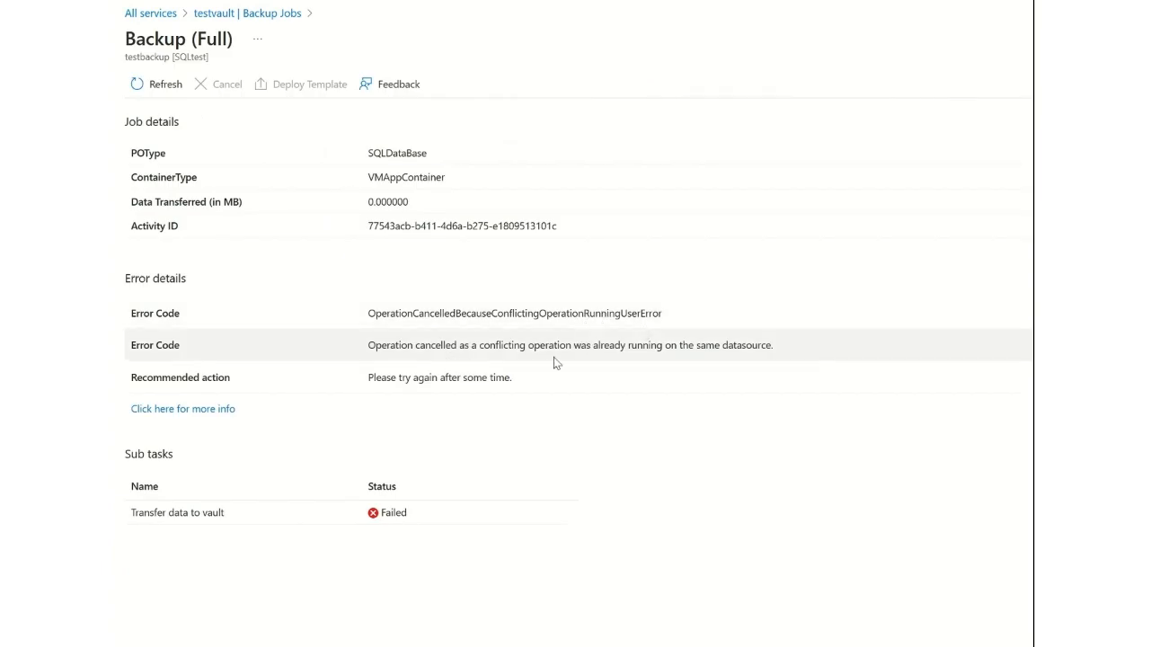
left_click(283, 15)
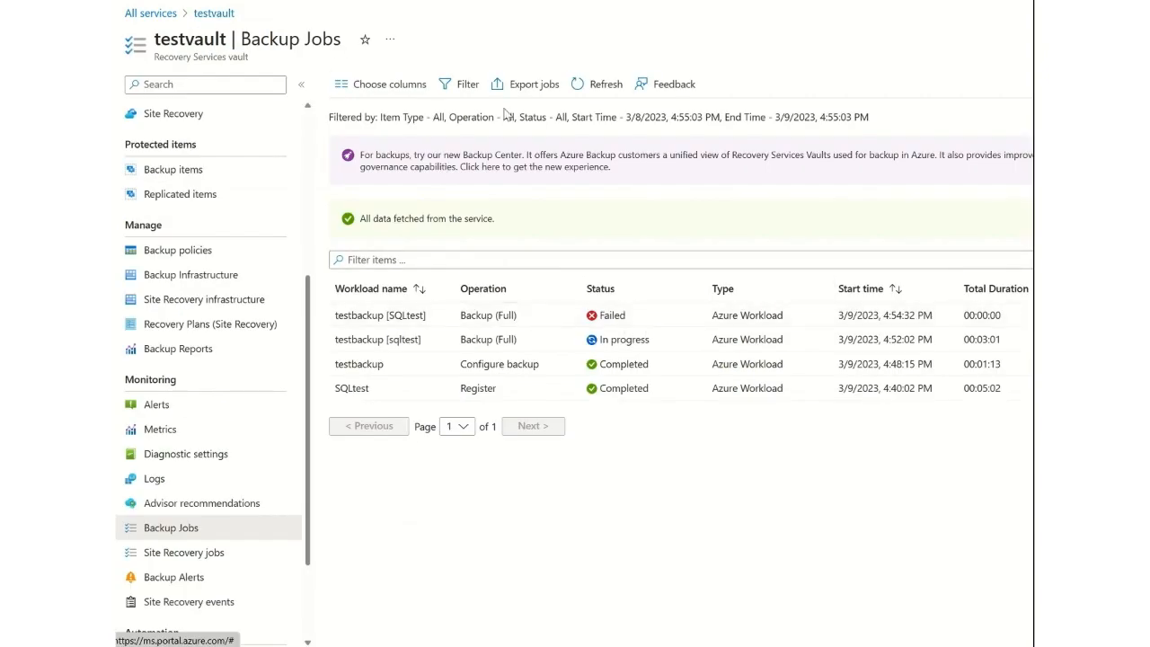
left_click(584, 87)
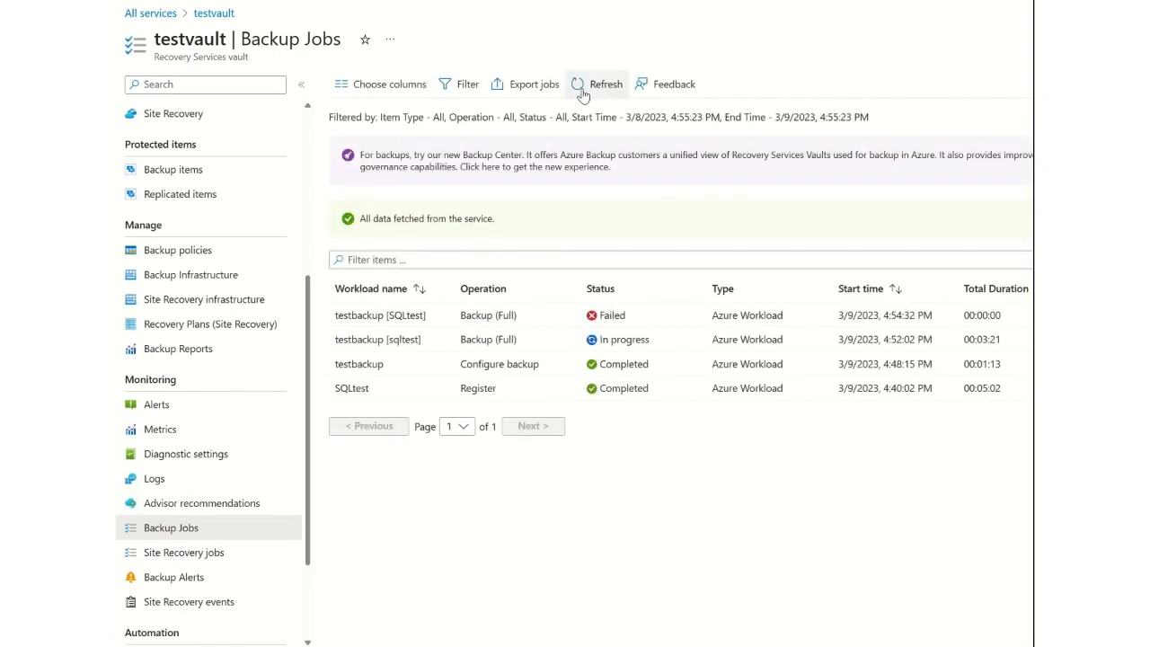
left_click(629, 340)
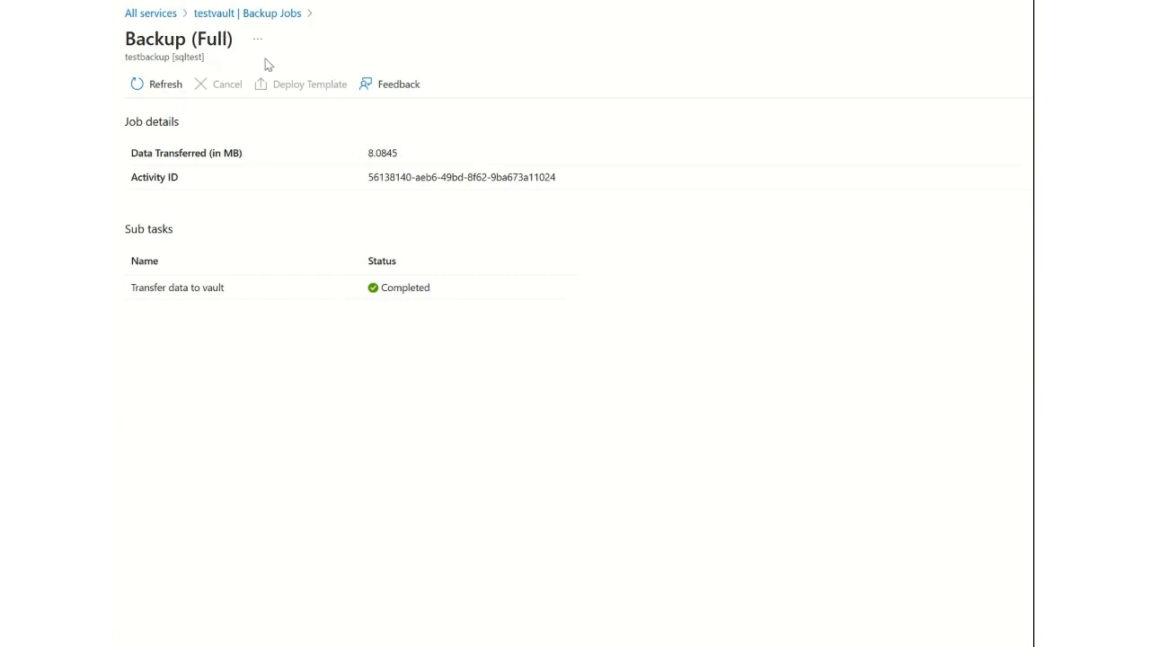
left_click(239, 14)
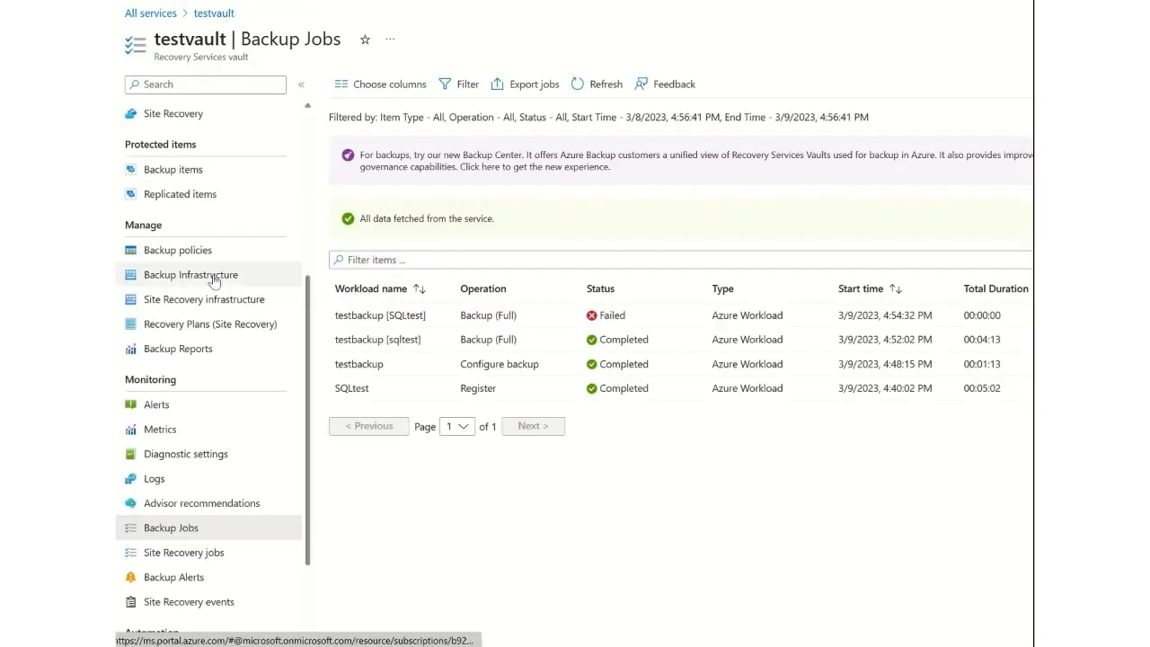
View the testbackup database's backup status and recovery points among the vault's SQL in Azure VM items.
left_click(194, 176)
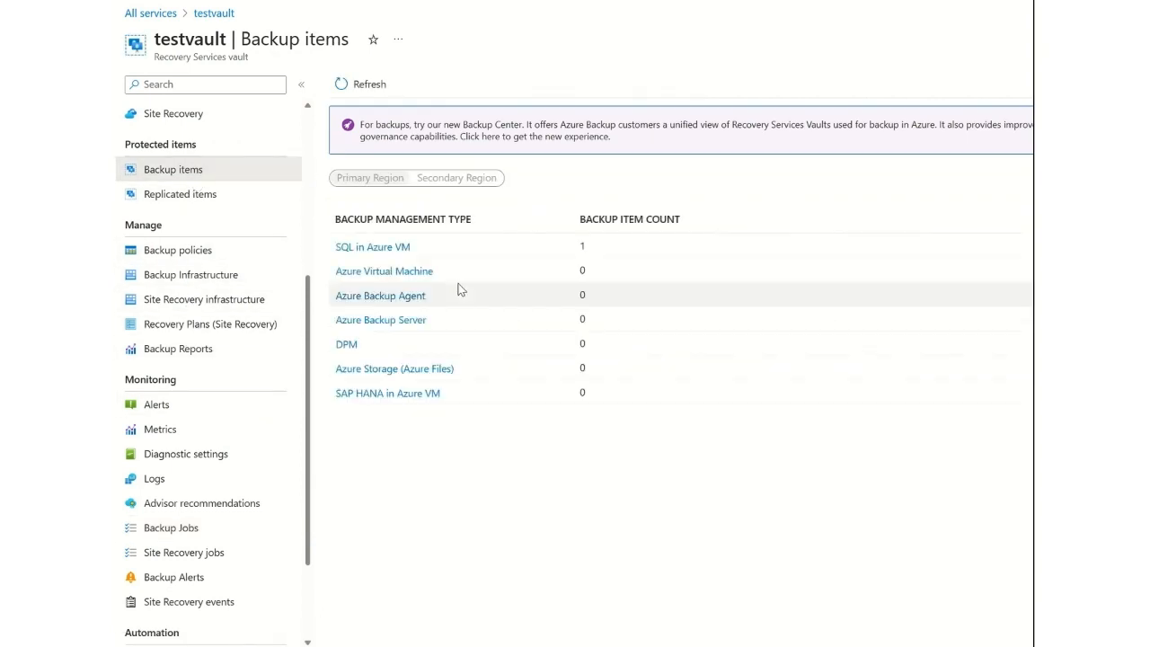
left_click(398, 247)
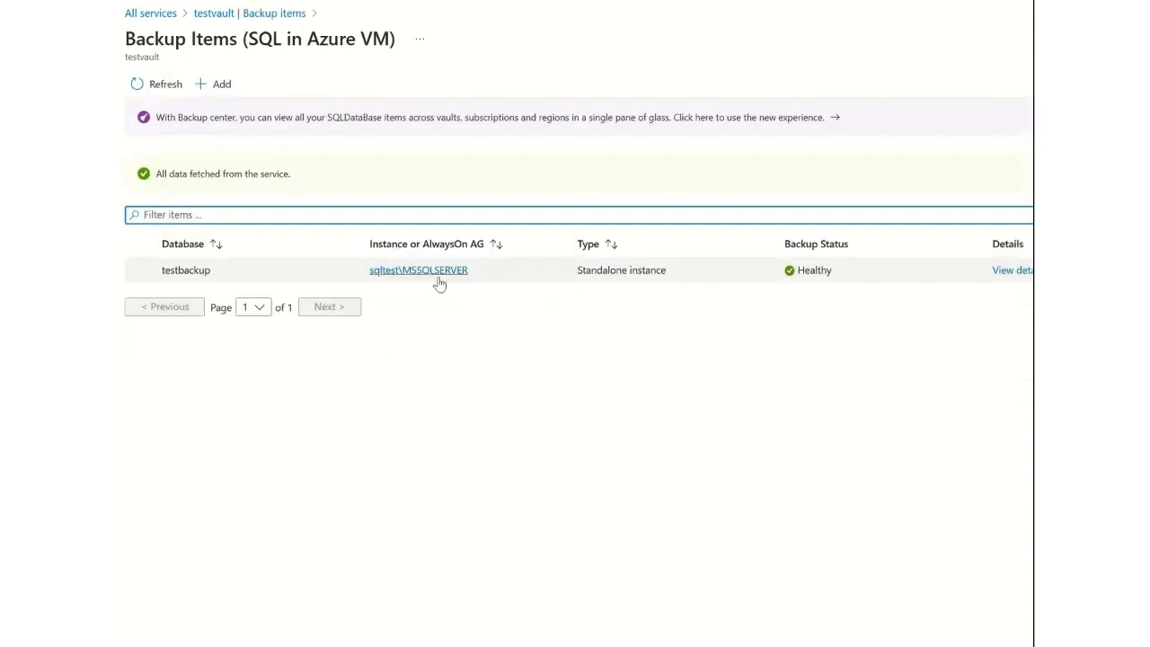
left_click(1006, 273)
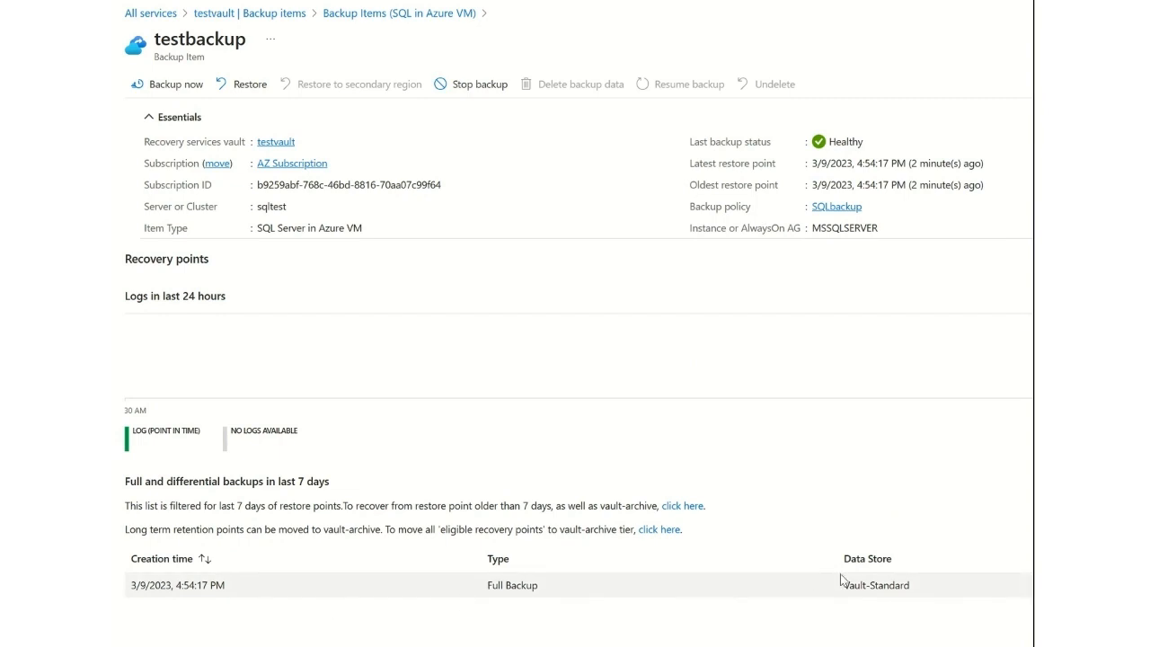
Reject the PE private endpoint connection in testvault's private access networking settings, with the description None.
left_click(298, 15)
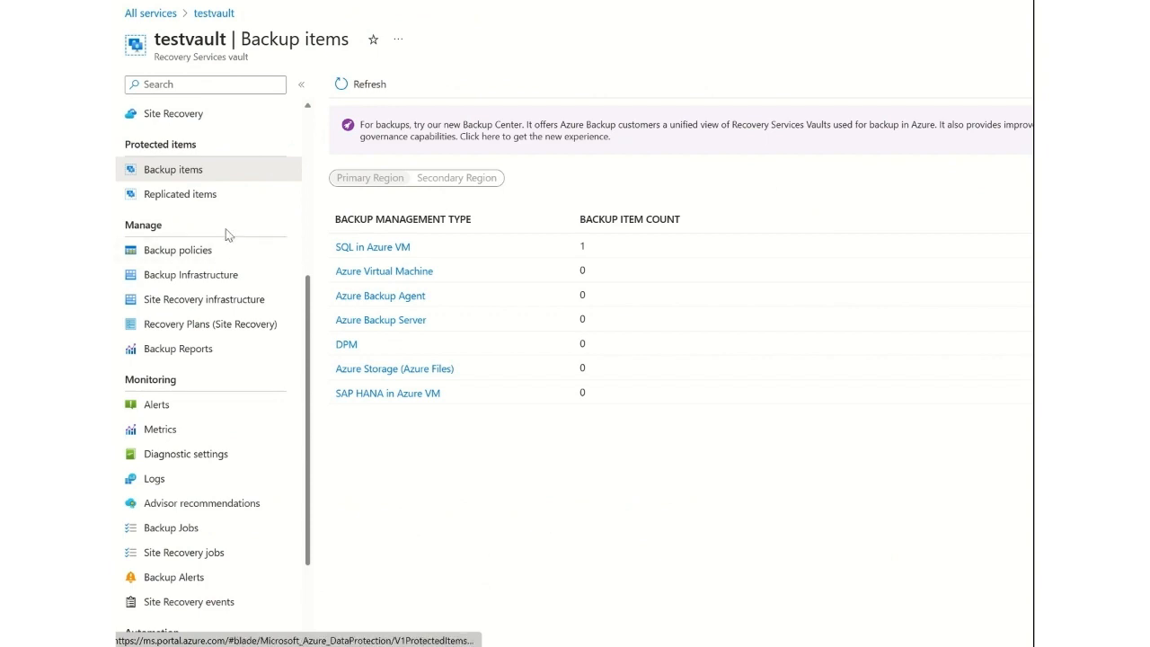
scroll(308, 303, "up", 3)
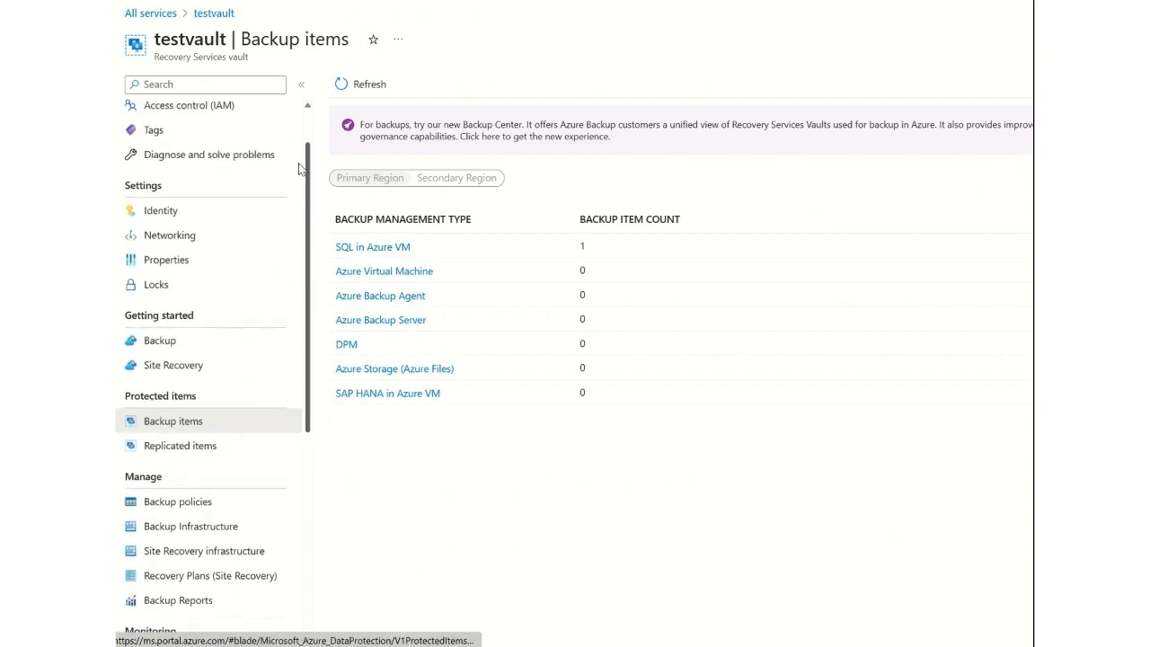
left_click(234, 239)
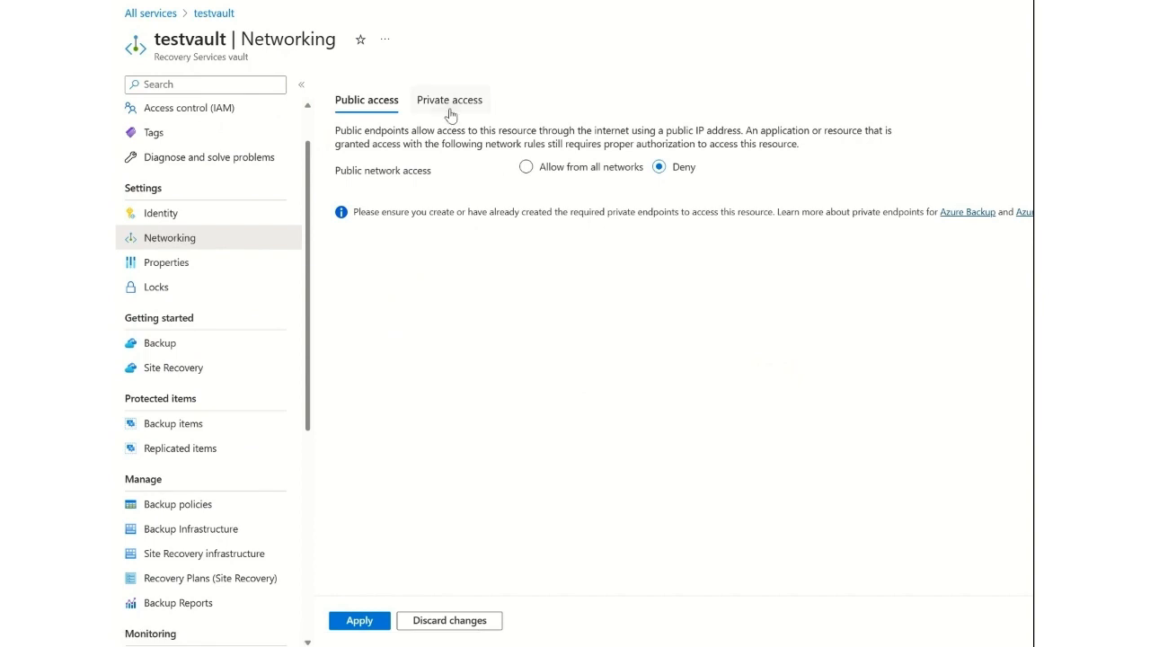
left_click(450, 101)
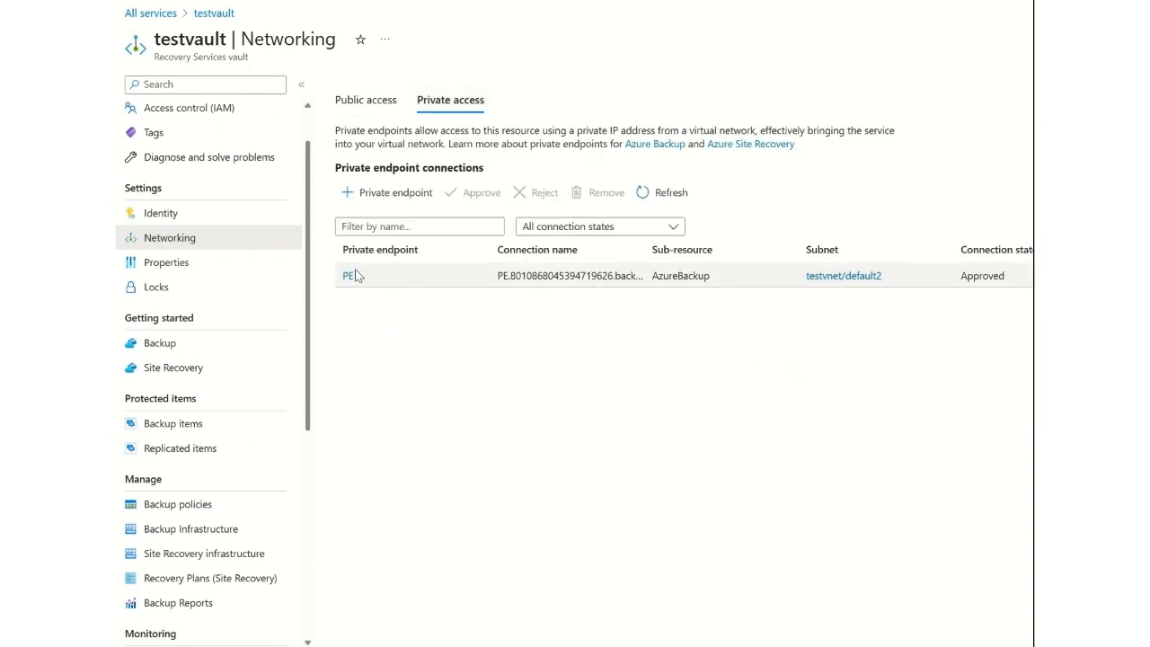
left_click(383, 276)
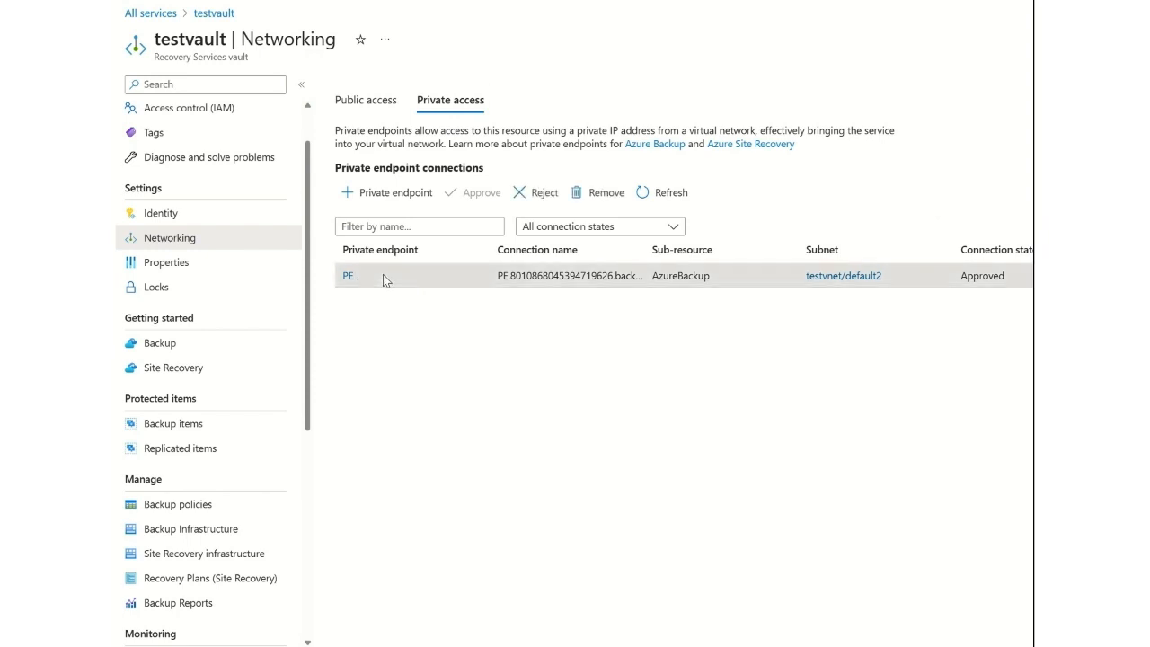
left_click(594, 197)
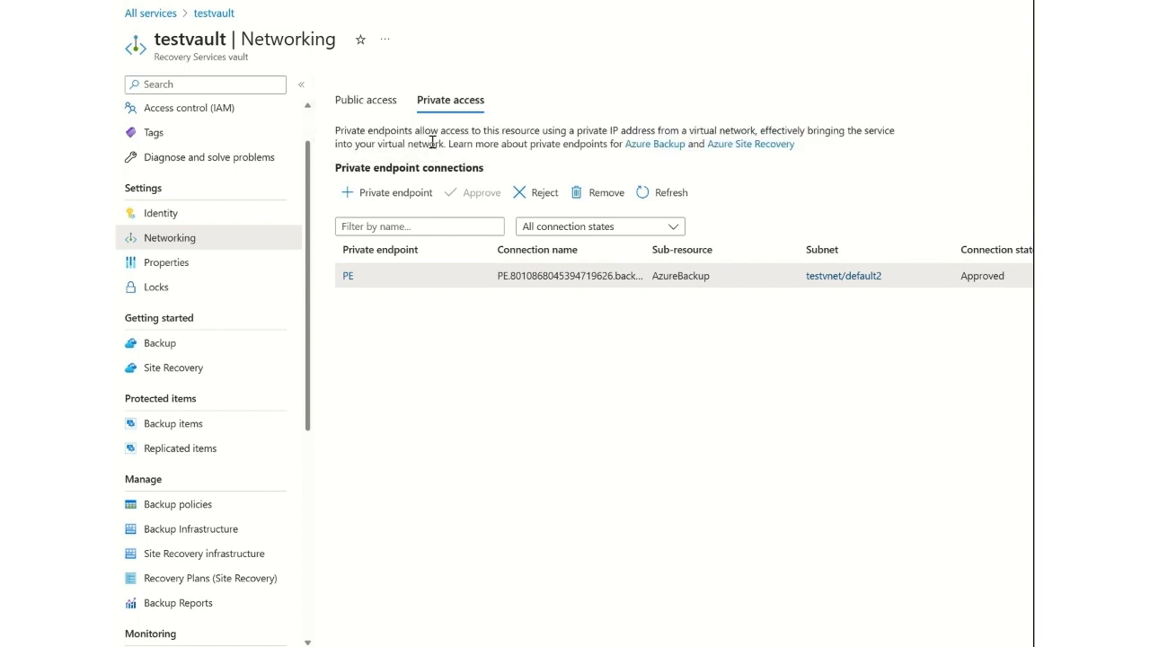
left_click(428, 139)
left_click(534, 196)
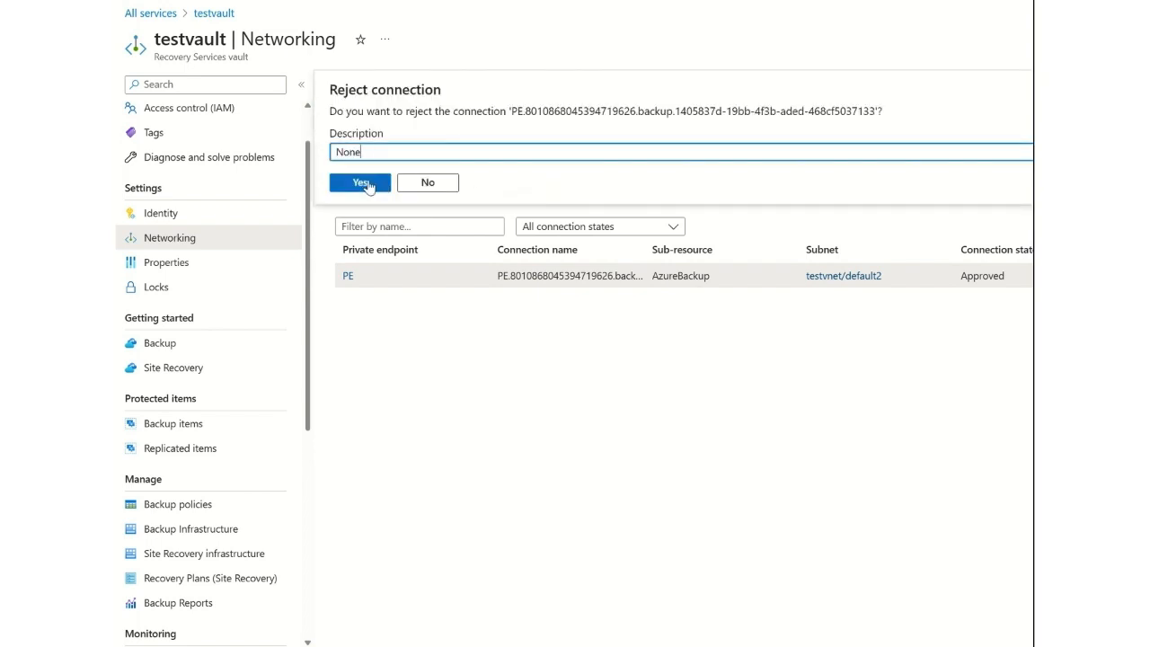
left_click(369, 183)
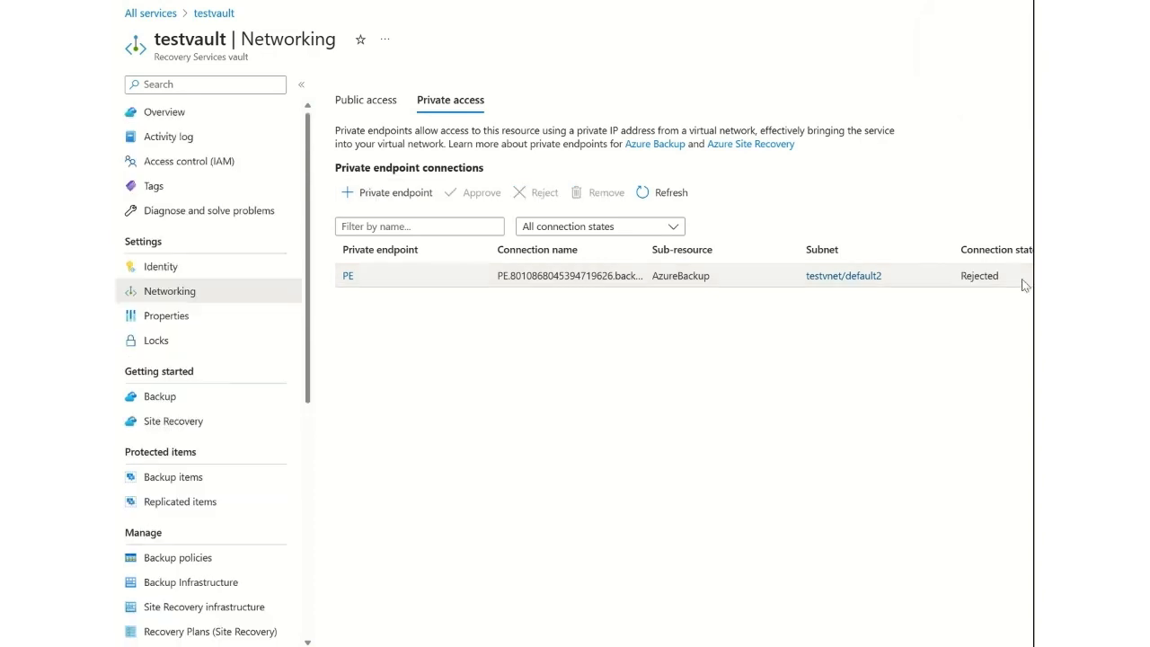
Return to the testbackup database under SQL in Azure VM backup items and trigger another on-demand backup.
left_click(204, 484)
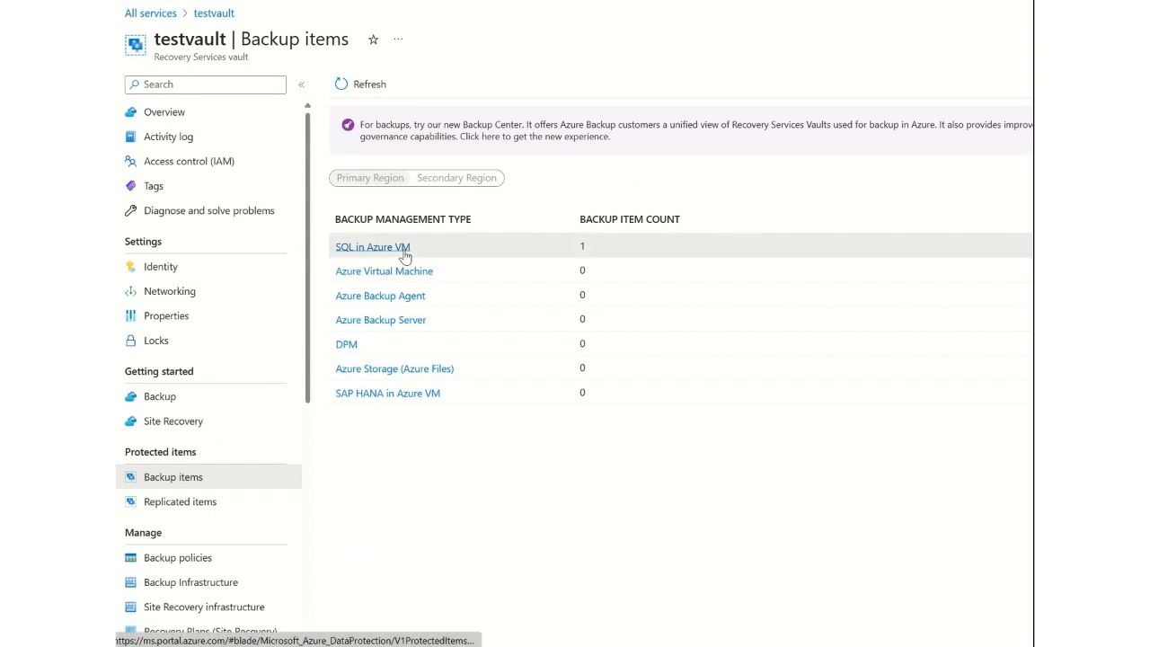
left_click(404, 255)
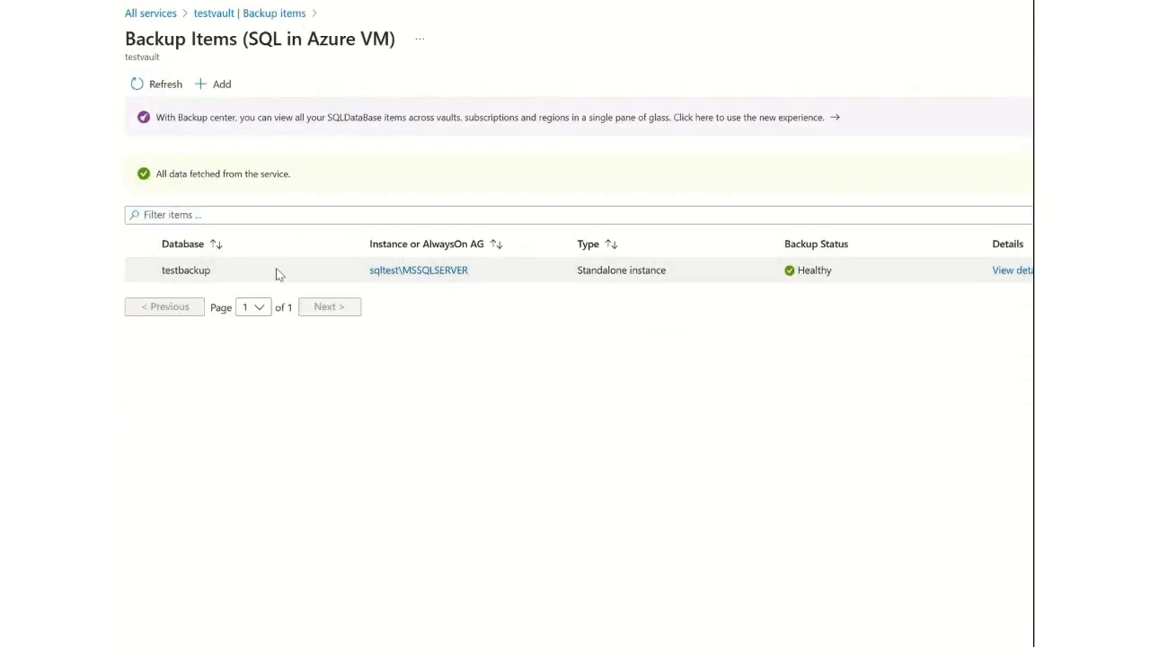
left_click(1001, 276)
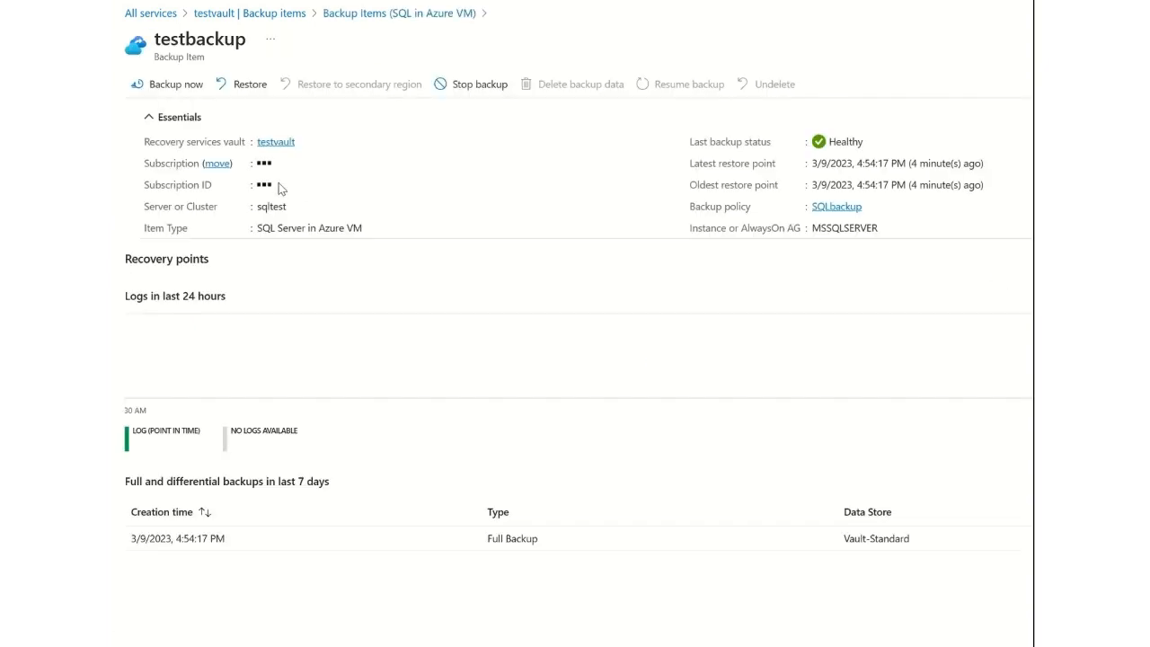
left_click(169, 85)
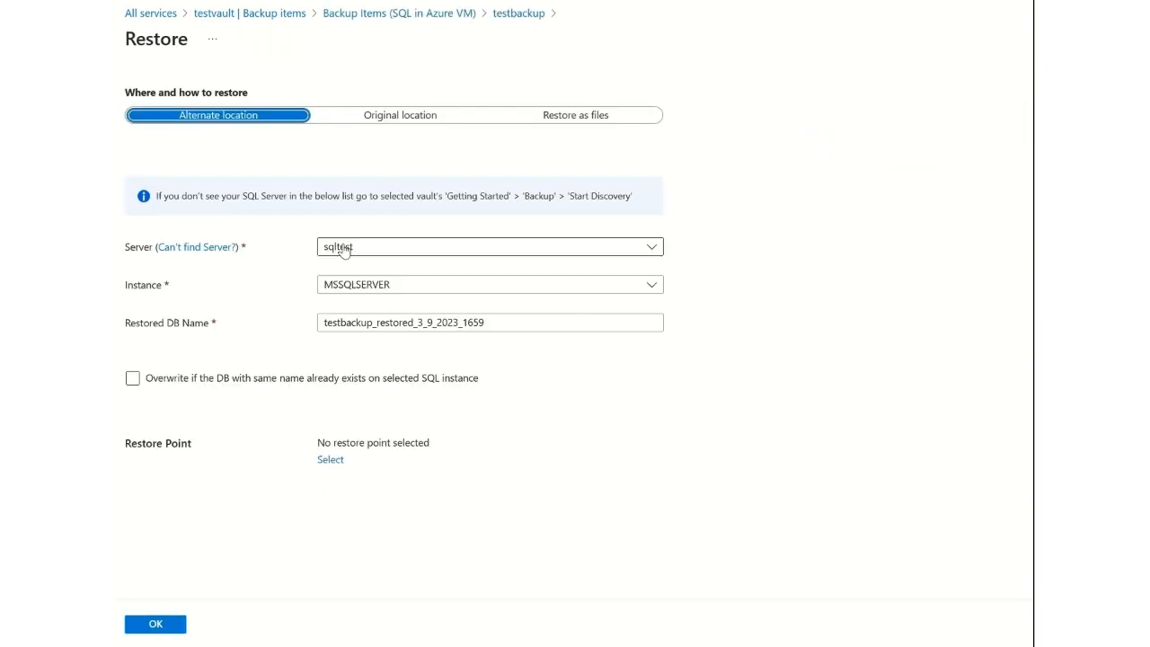
Set up an alternate-location restore of testbackup to the sqltest server, using the 3/9/2023, 4:54:17 PM full restore point.
left_click(341, 249)
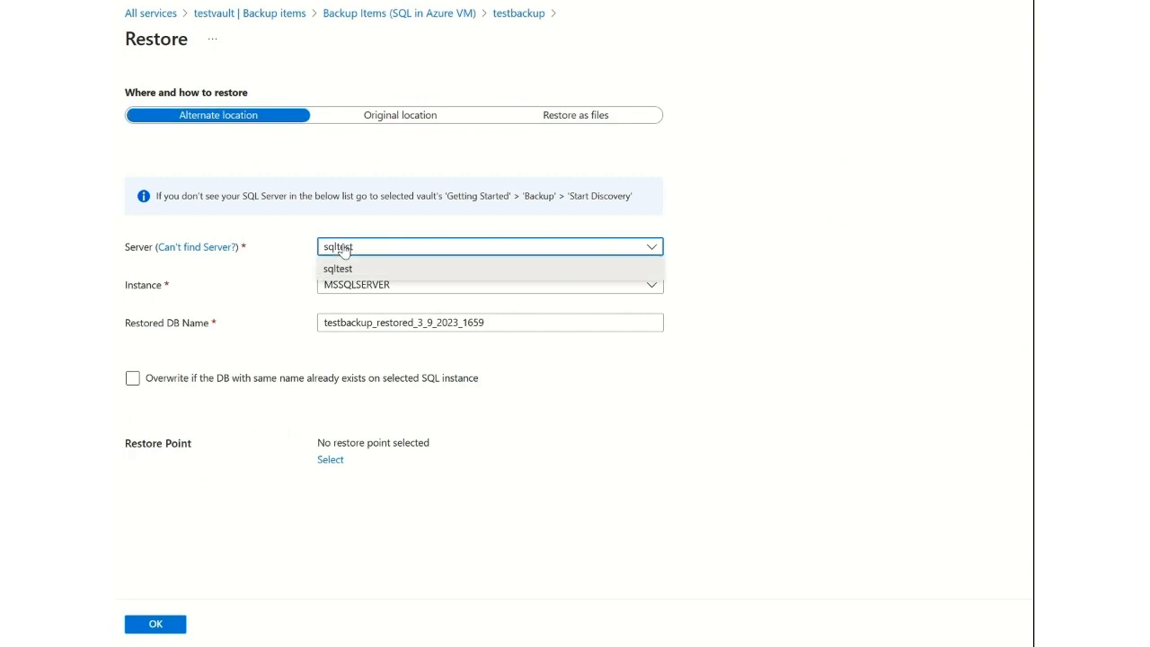
left_click(730, 250)
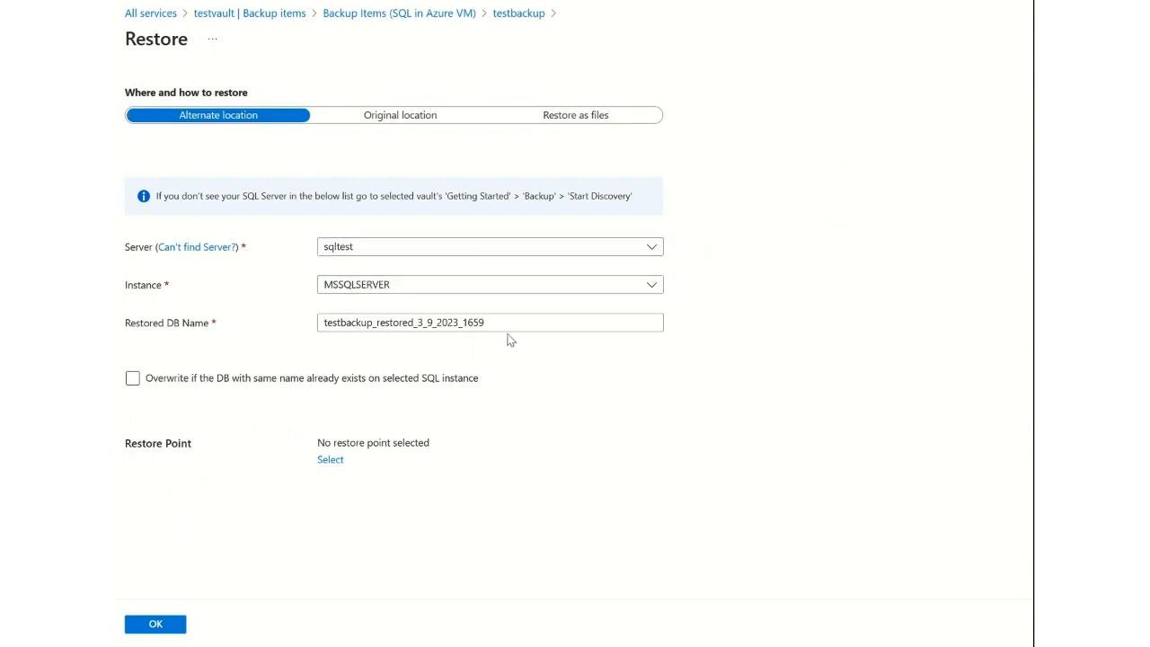
left_click_drag(509, 332, 258, 330)
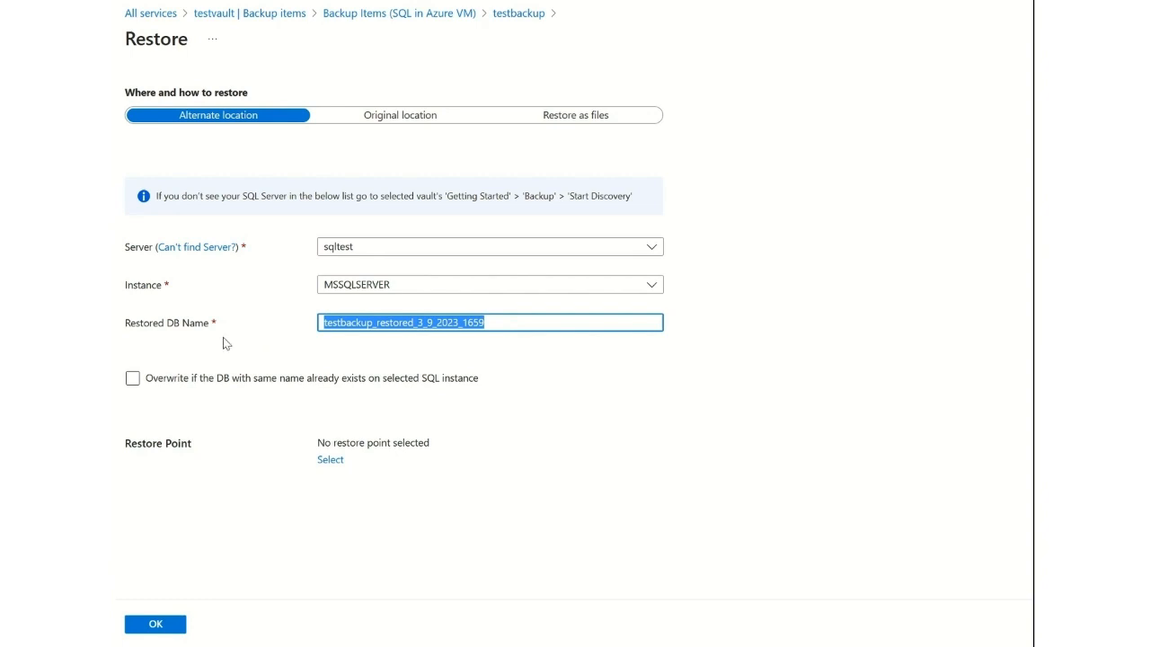
left_click(330, 461)
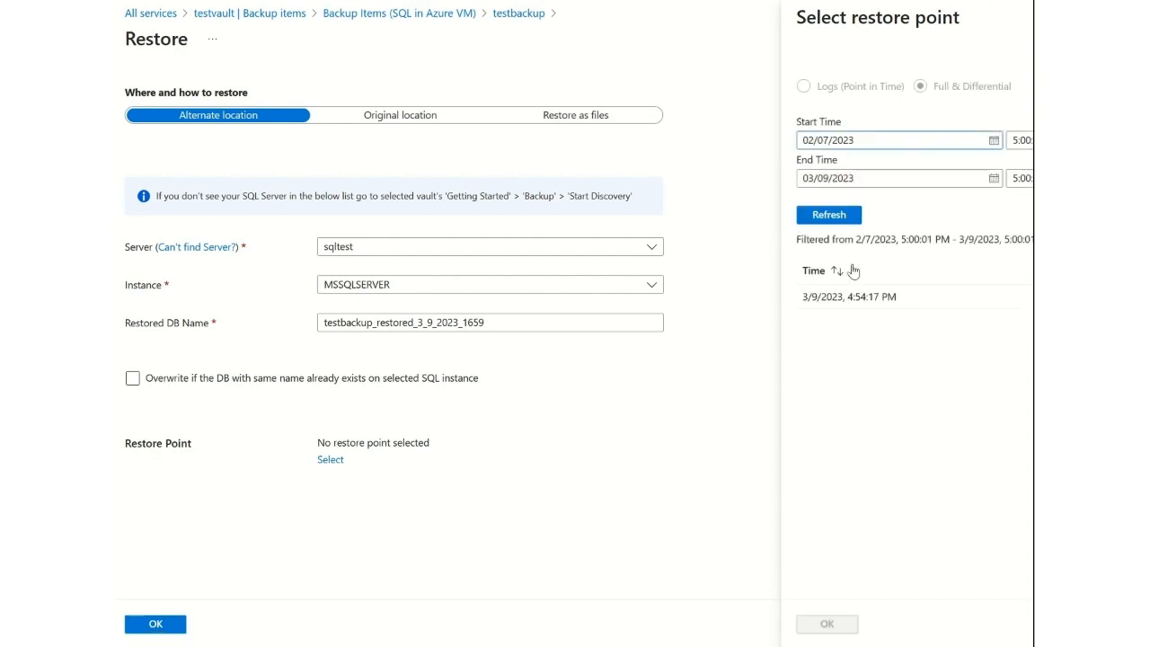
left_click(816, 296)
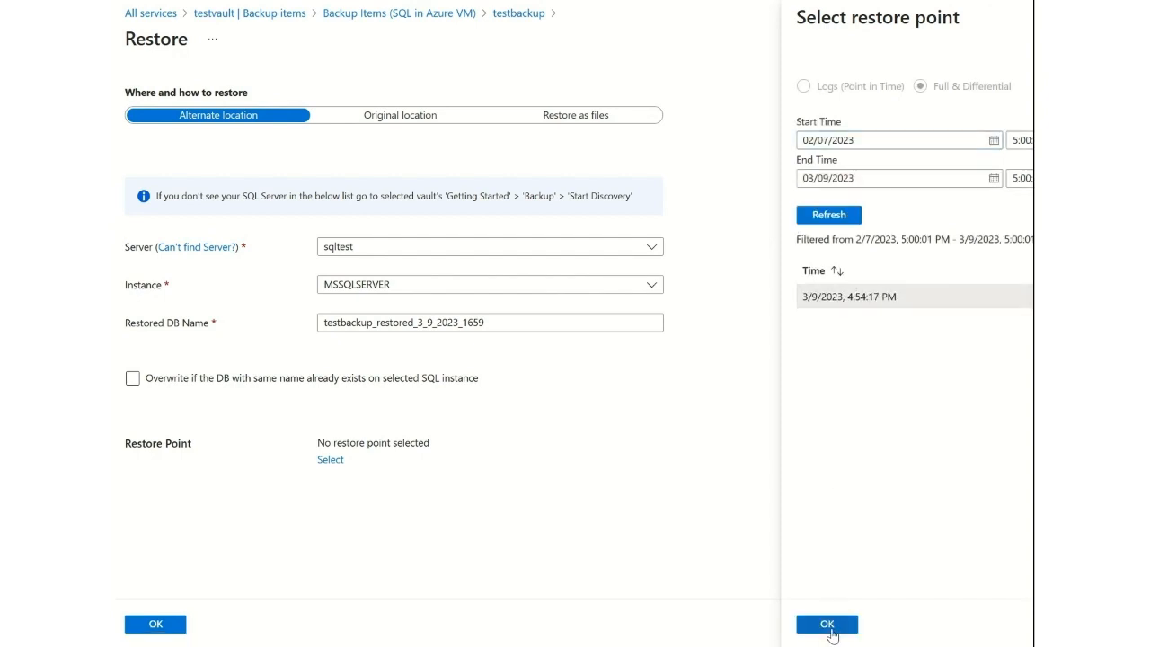
left_click(825, 622)
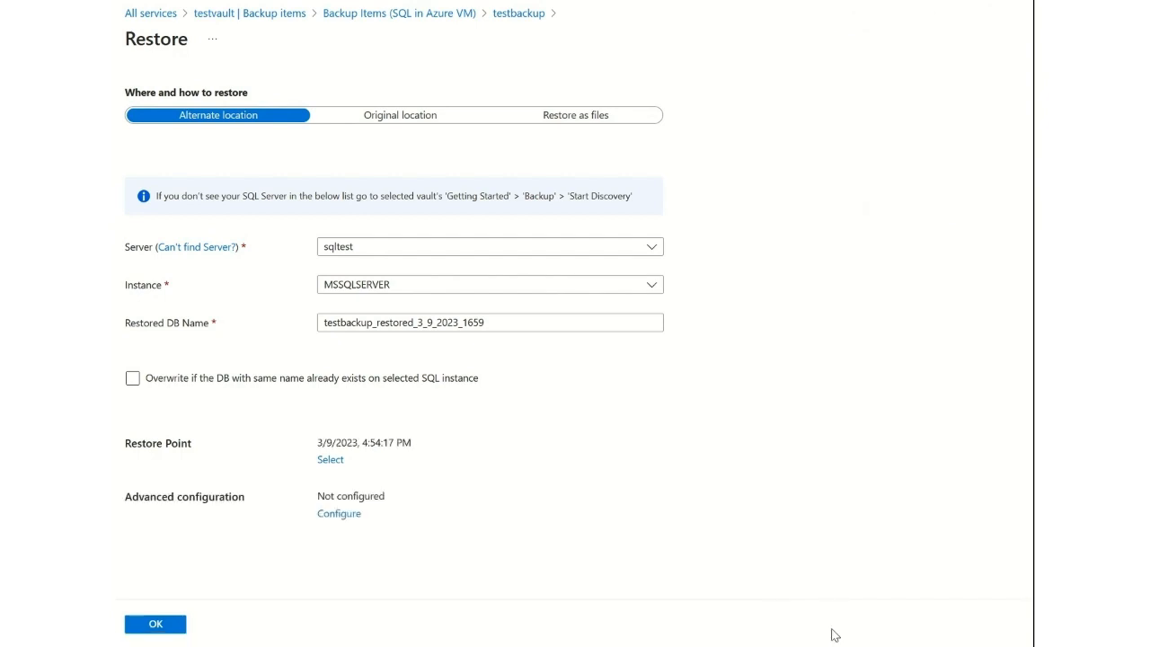
Accept the advanced restore configuration with NORECOVERY disabled, and switch the restore destination to the original location.
left_click(339, 514)
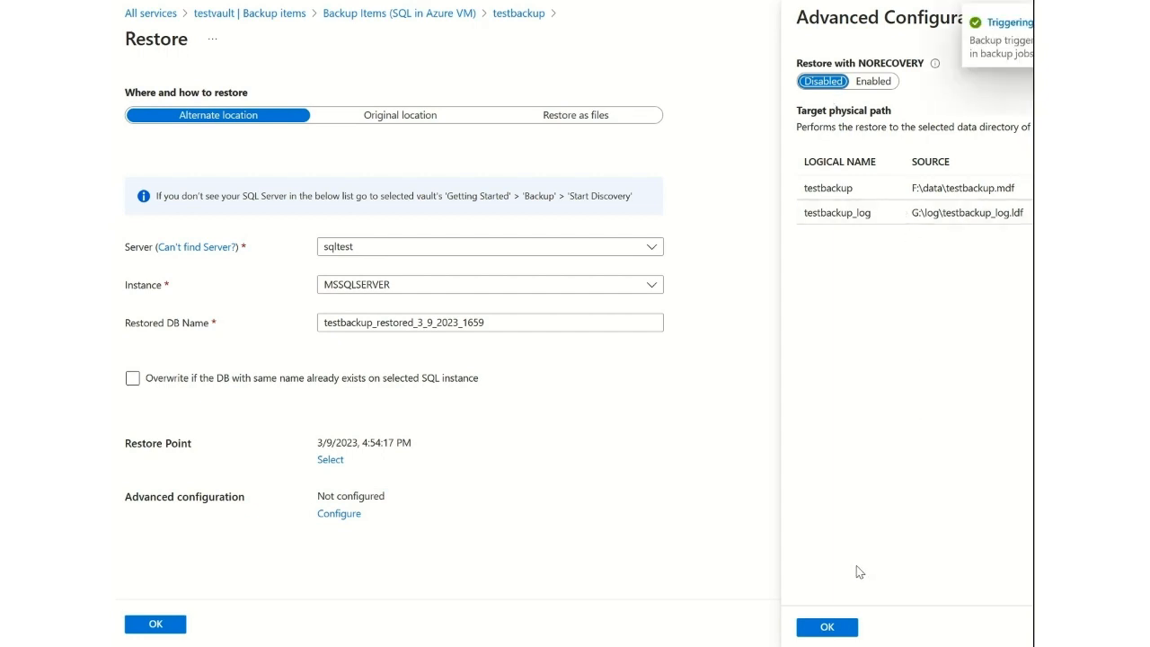
left_click(828, 629)
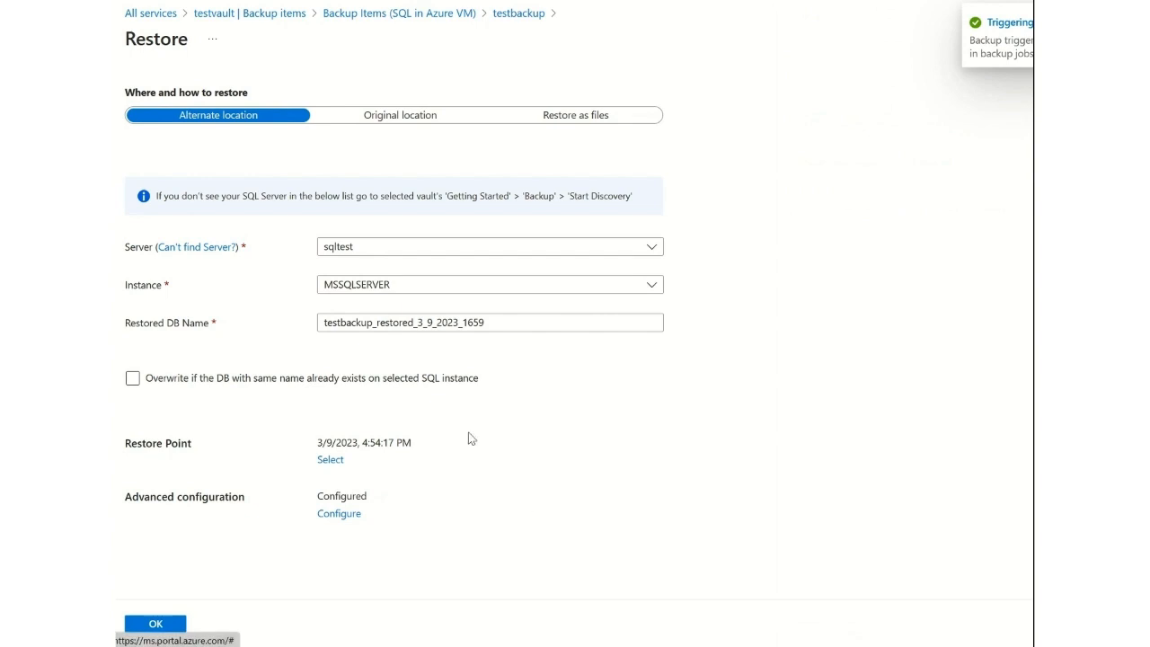
left_click(356, 117)
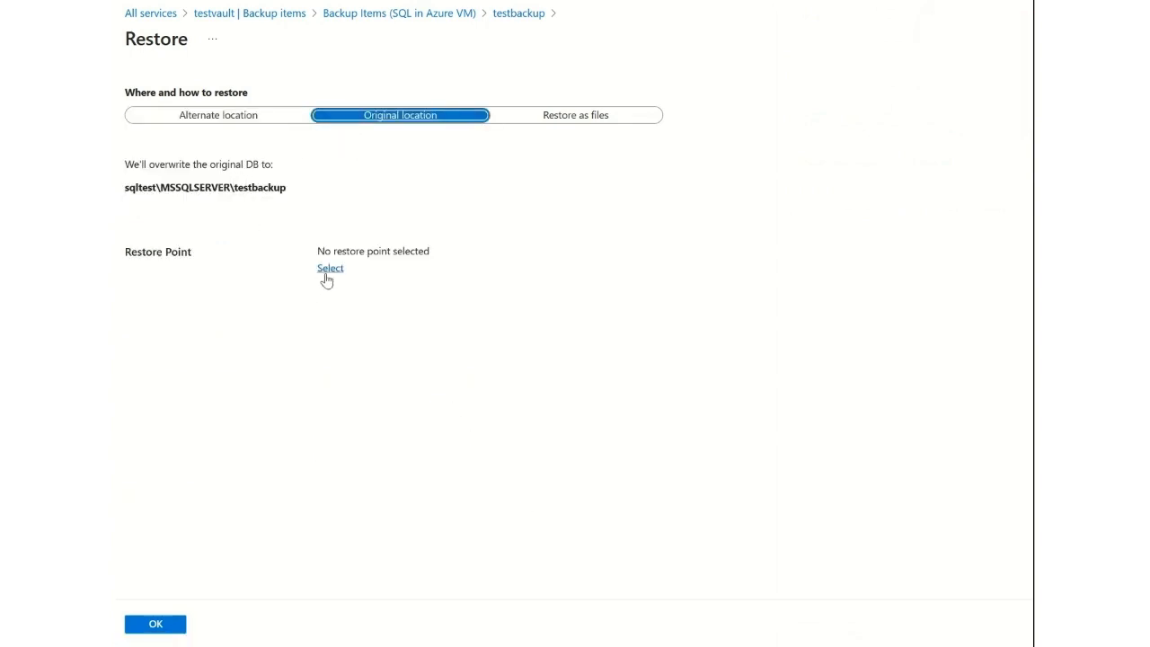
Leave the restore setup and check the testbackup full backup that failed in the vault's backup jobs.
left_click(398, 15)
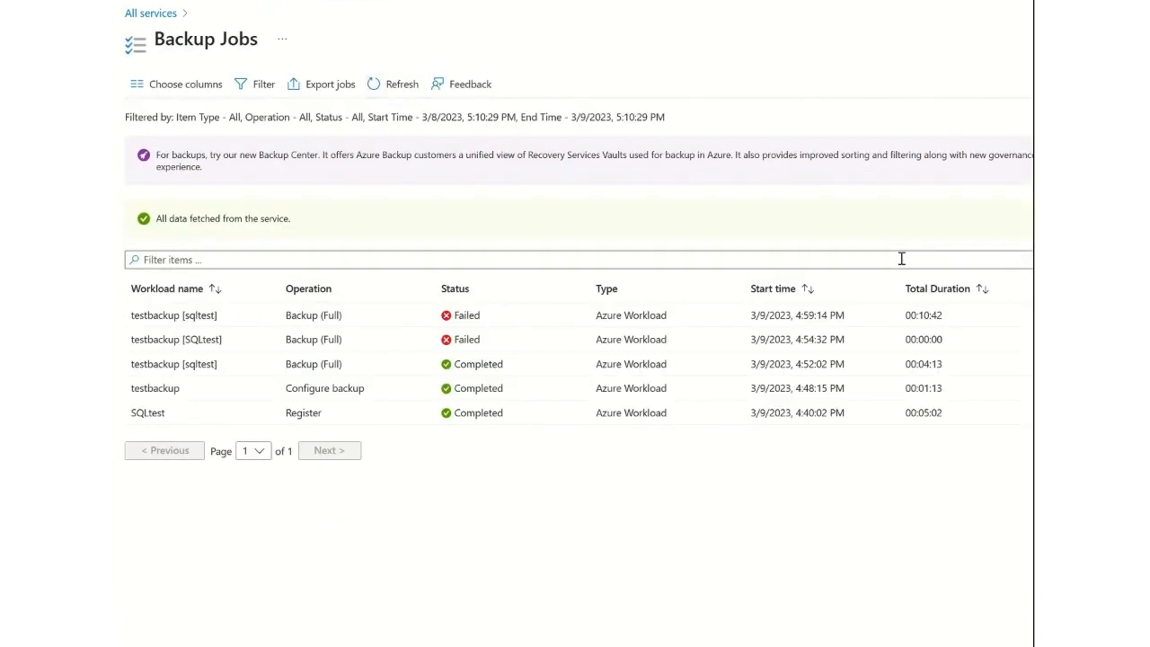
left_click(701, 316)
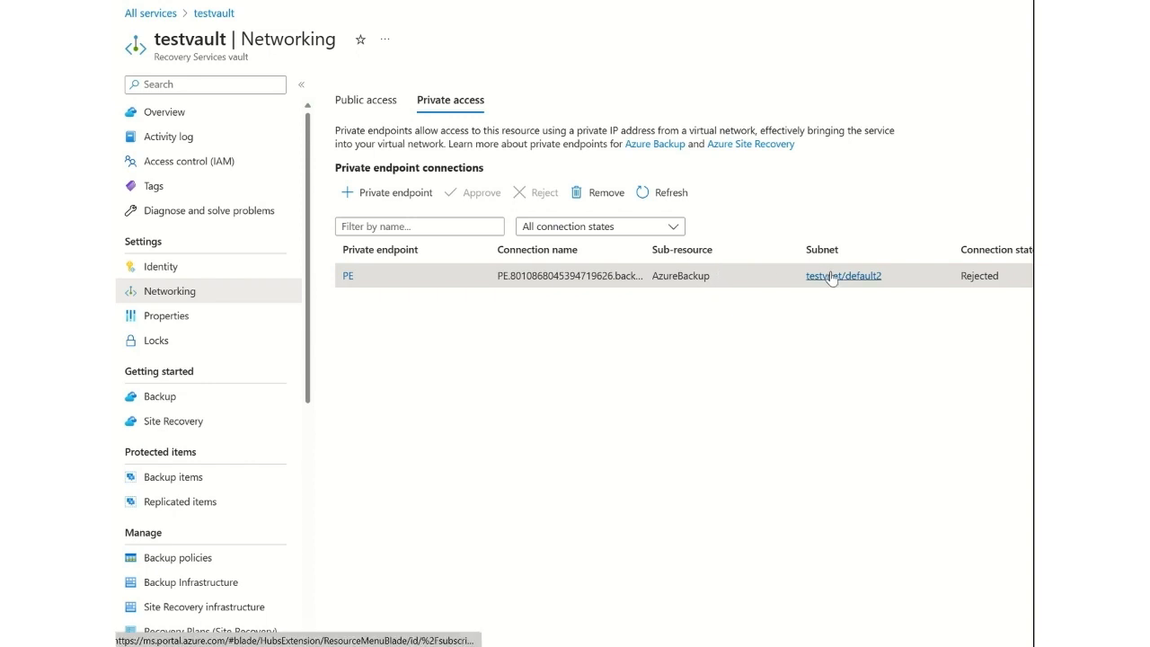
Delete the rejected PE private endpoint connection from testvault and allow public network access from all networks.
left_click(592, 194)
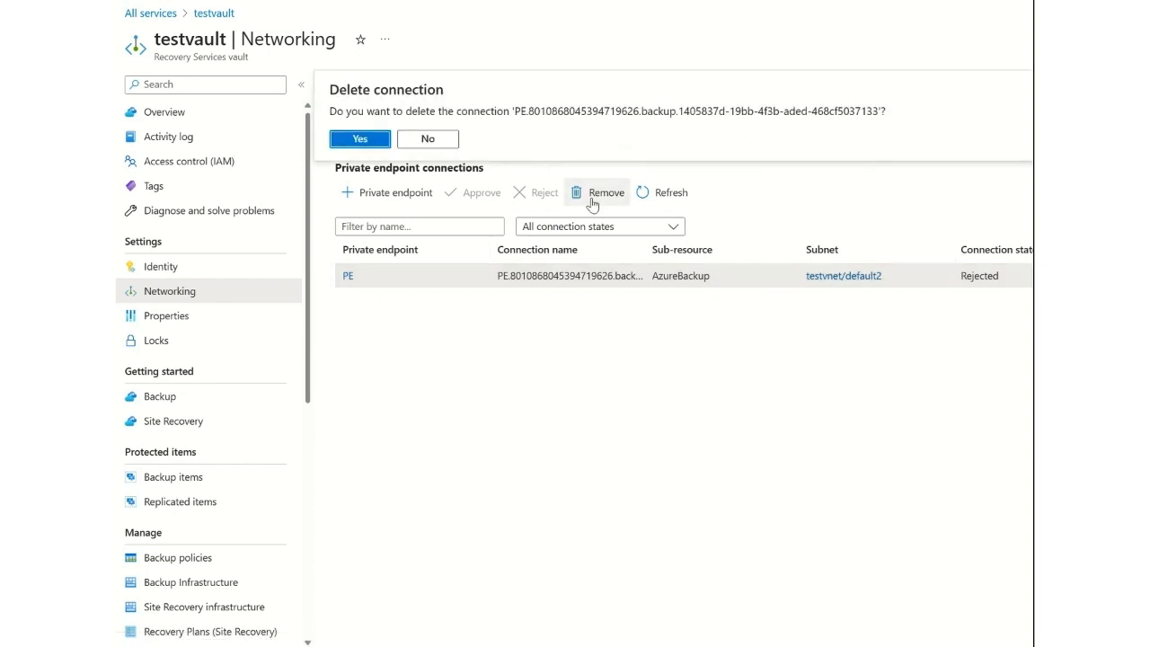
left_click(347, 141)
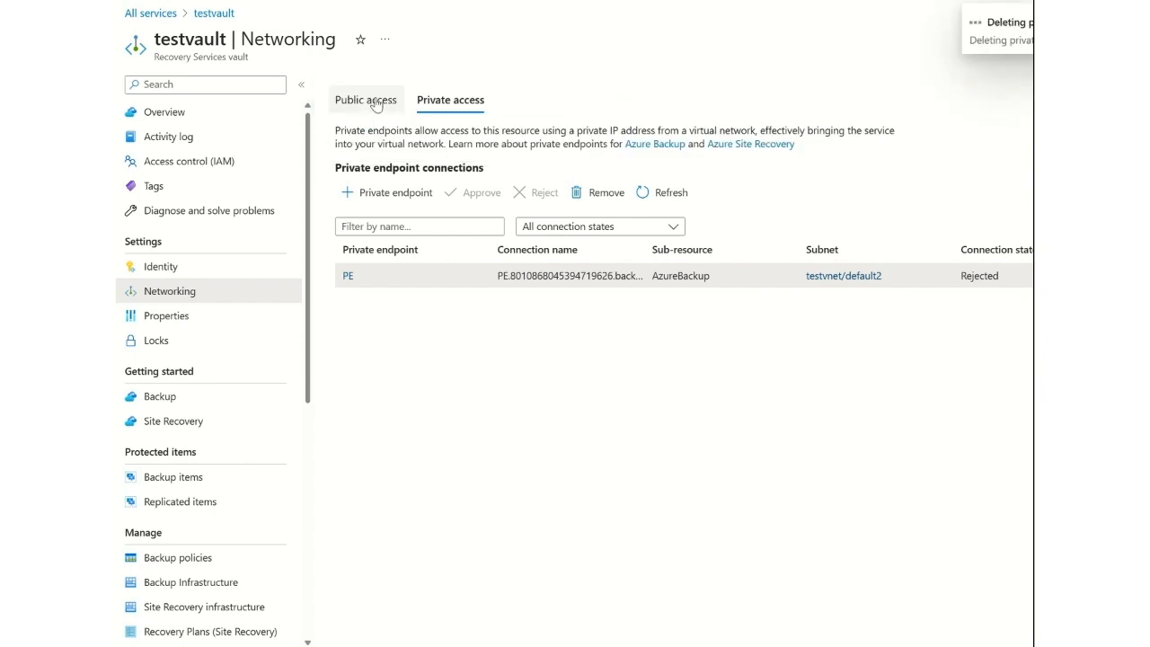
left_click(376, 103)
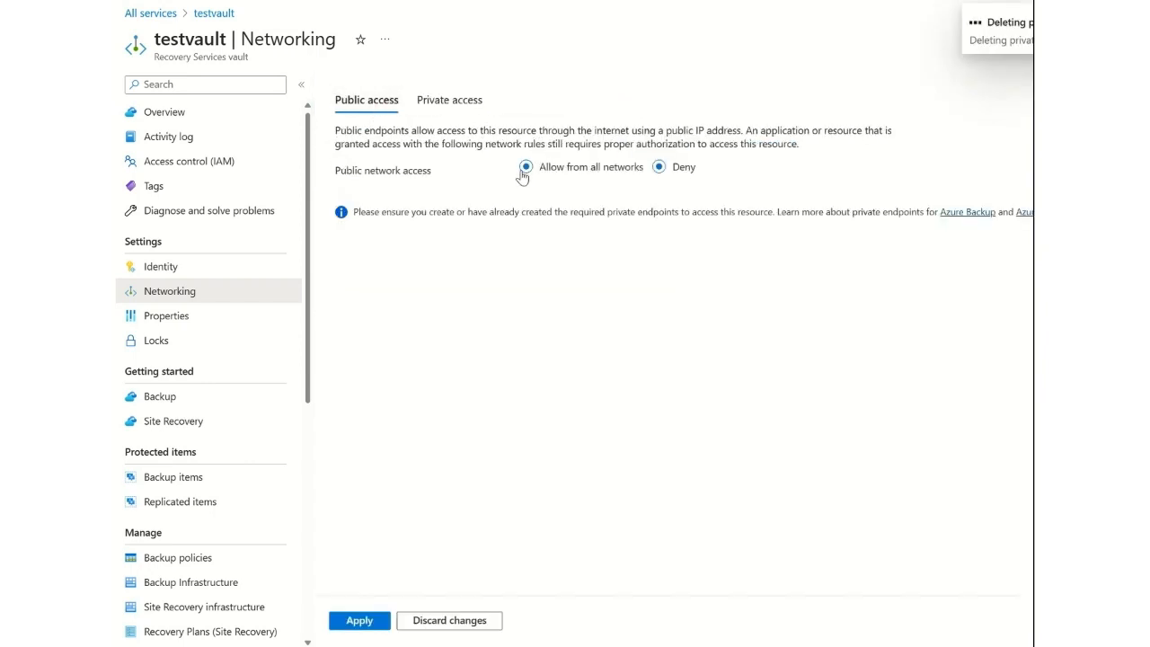
left_click(370, 621)
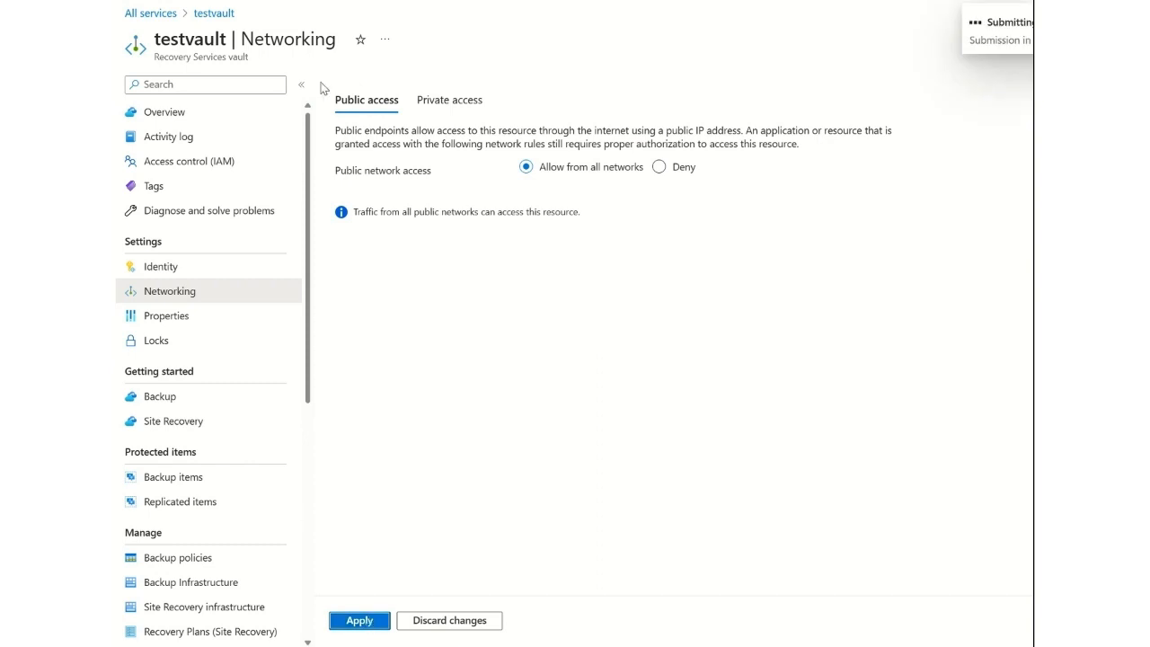
Open the networking settings of the SQLtest virtual machine to view its inbound port rules.
left_click(502, 2)
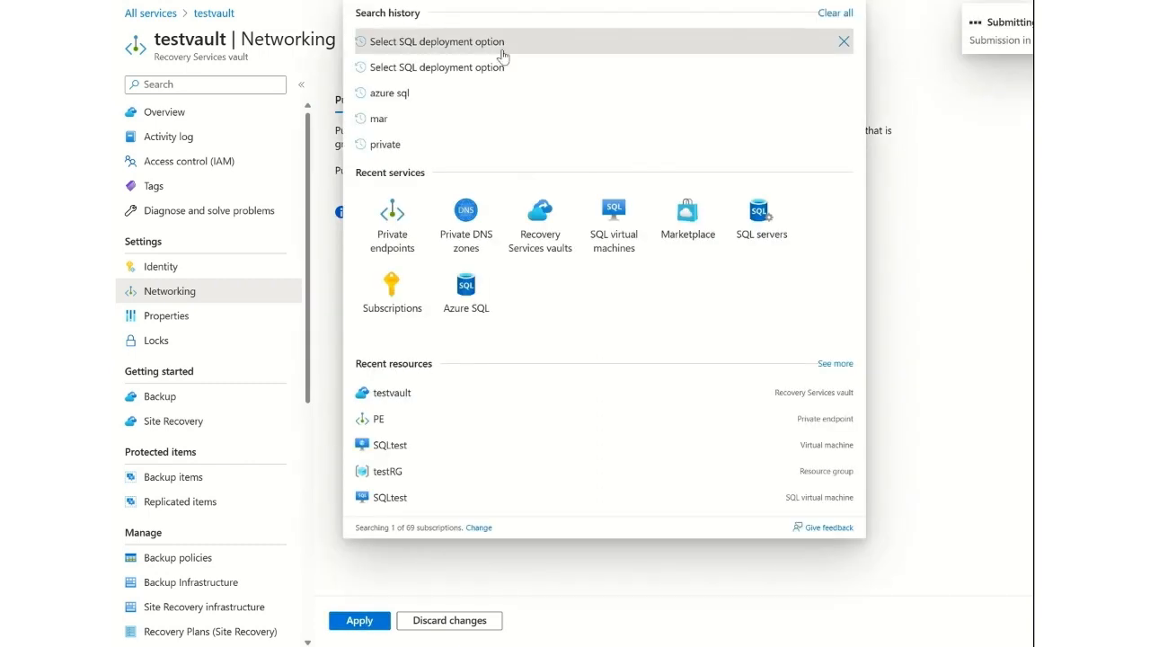
left_click(394, 446)
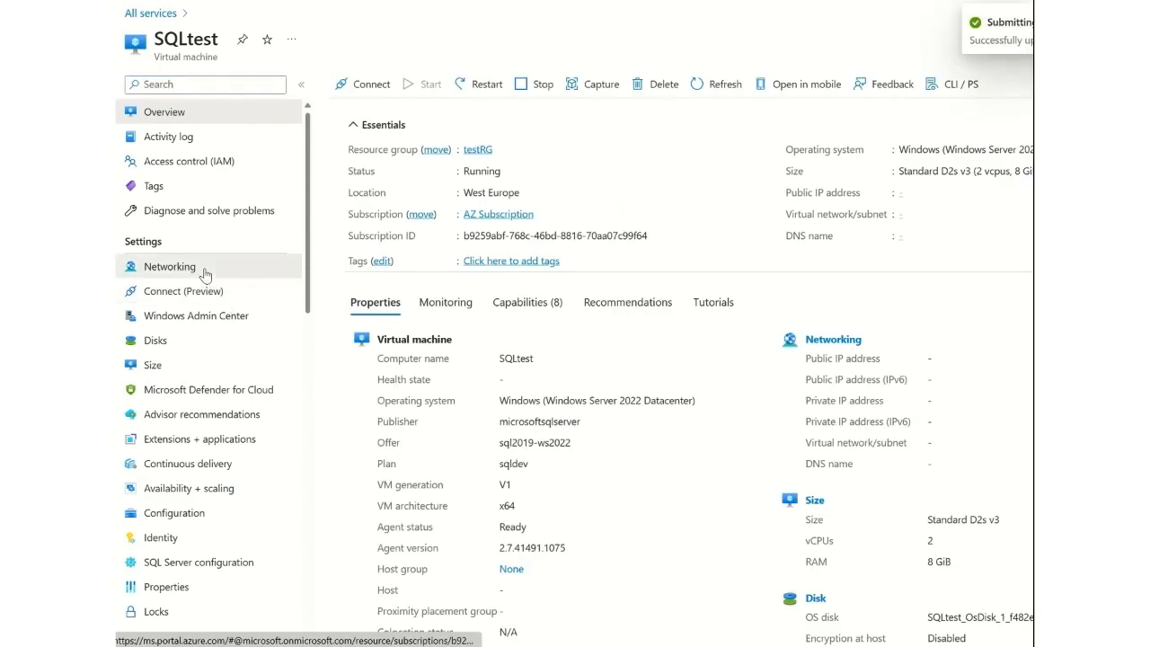
left_click(206, 271)
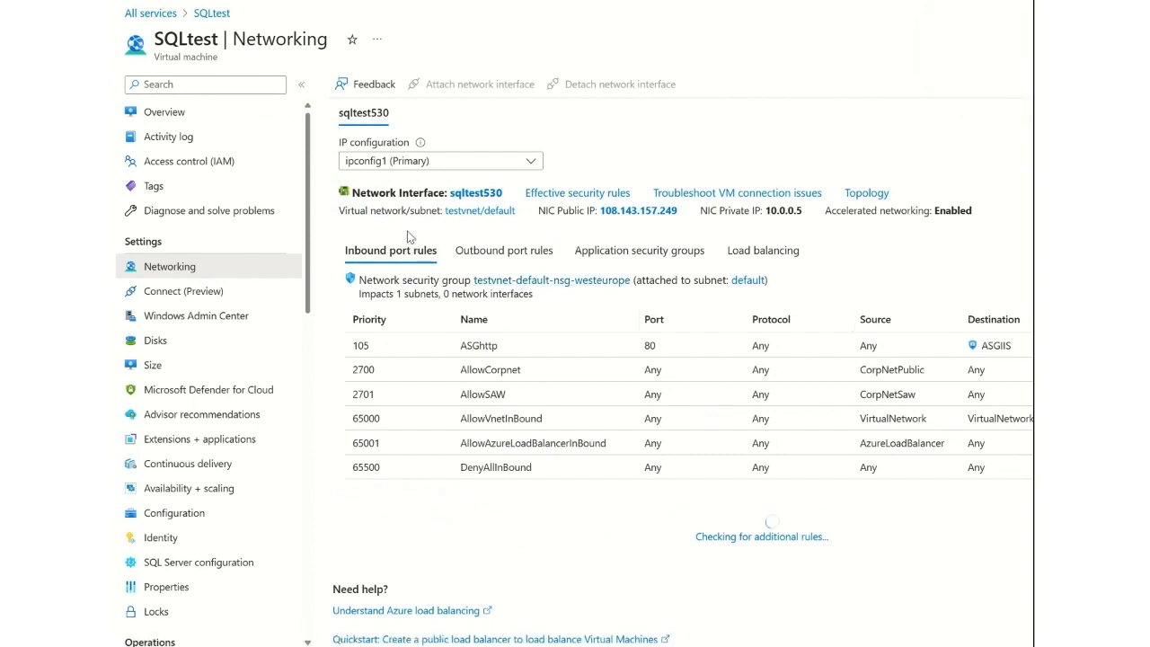
Try out a new inbound security rule for SQLtest with Service Tag as the destination, and browse the available destination service tags.
left_click(1033, 281)
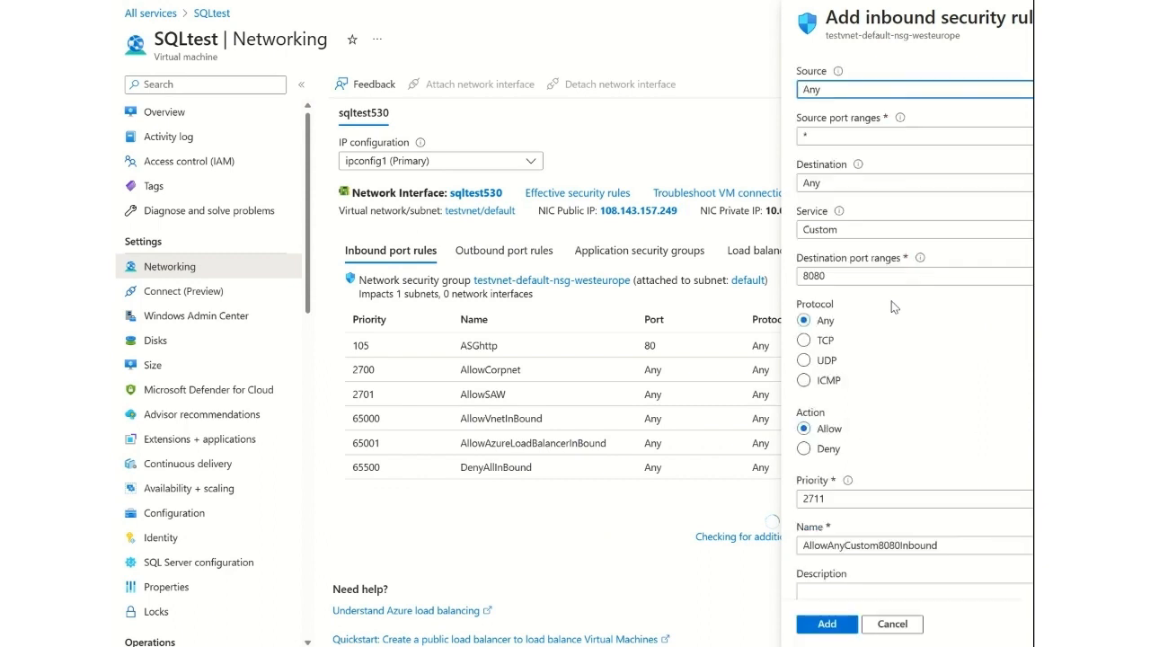
left_click(833, 278)
left_click_drag(834, 278, 787, 282)
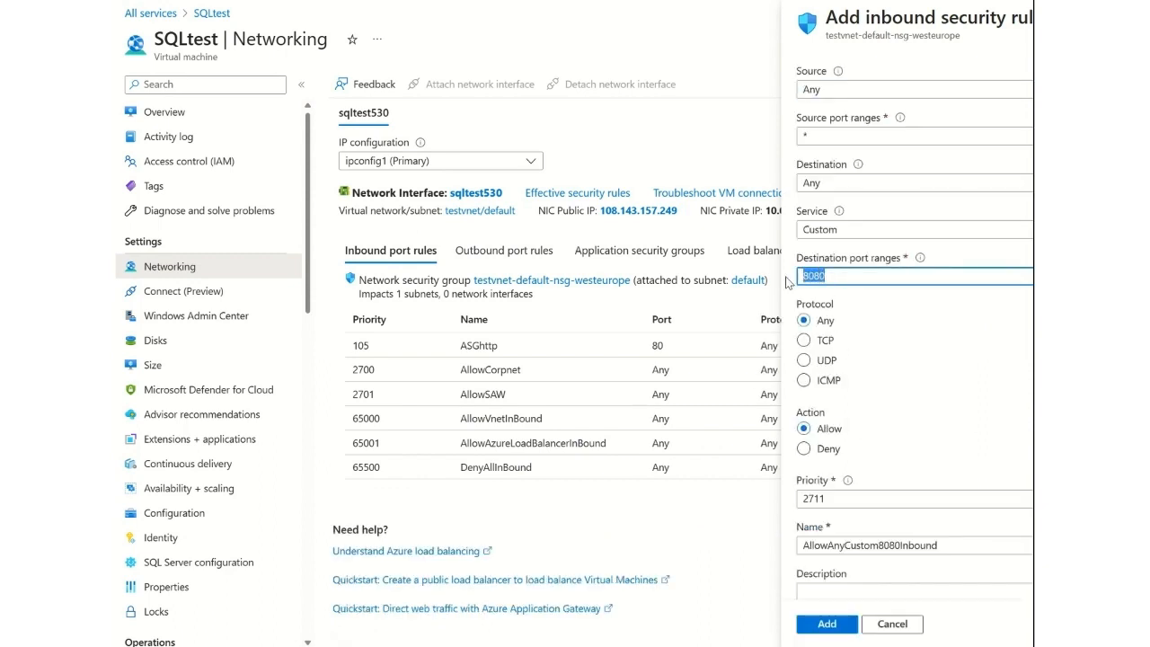
left_click(825, 185)
left_click(835, 257)
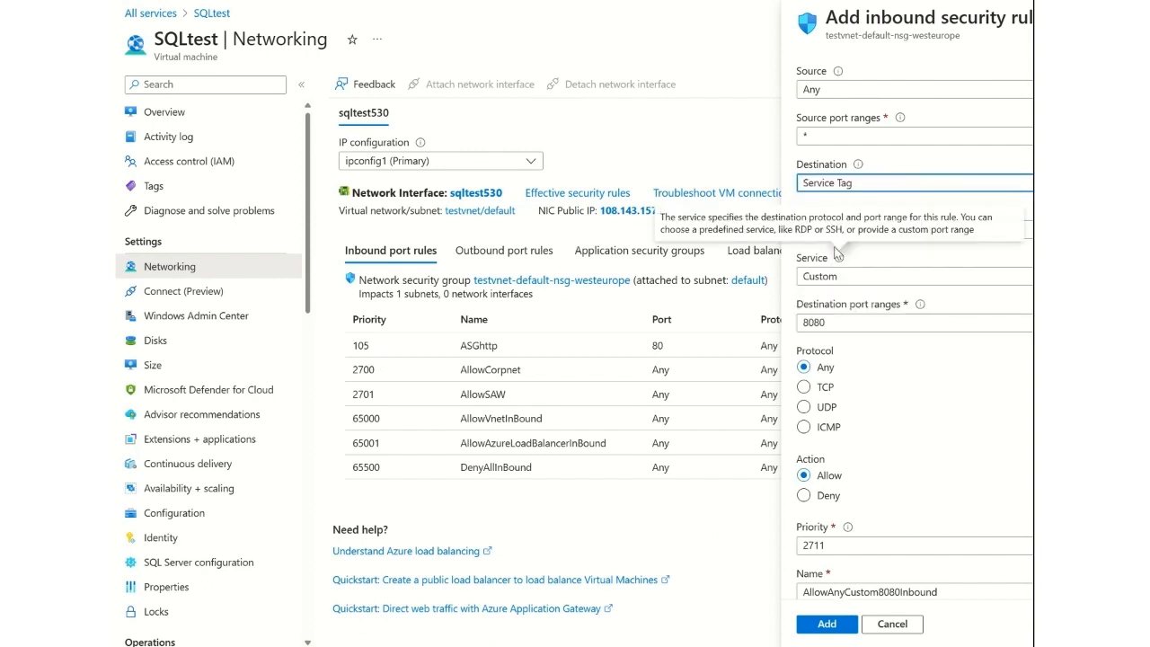
left_click(817, 232)
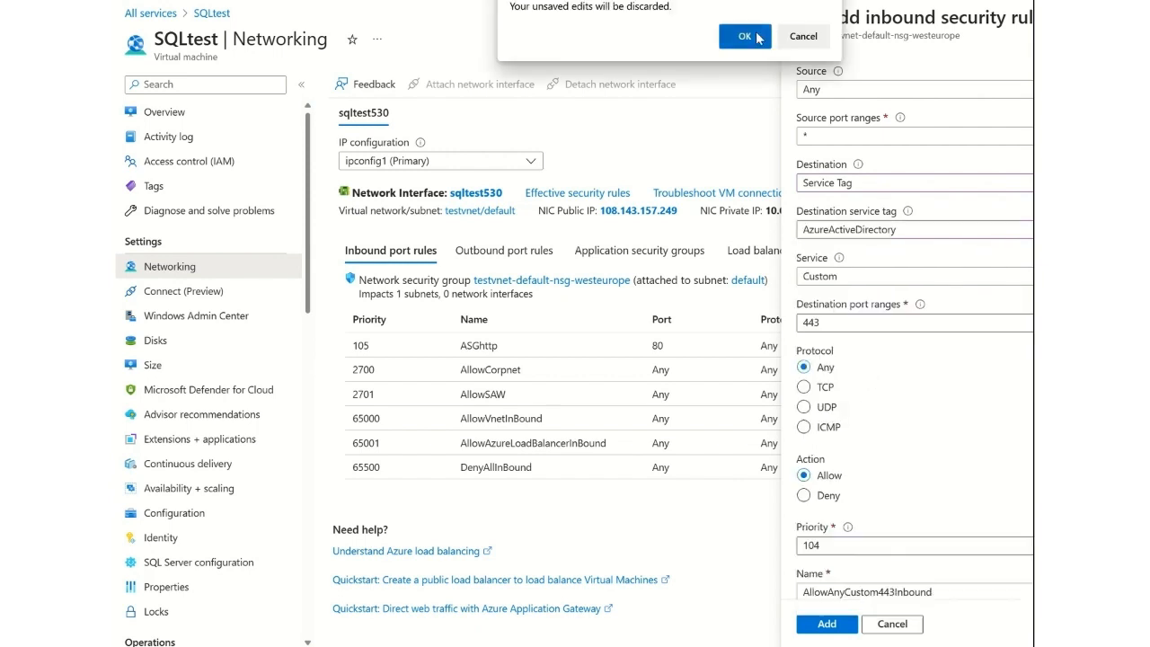
left_click(758, 37)
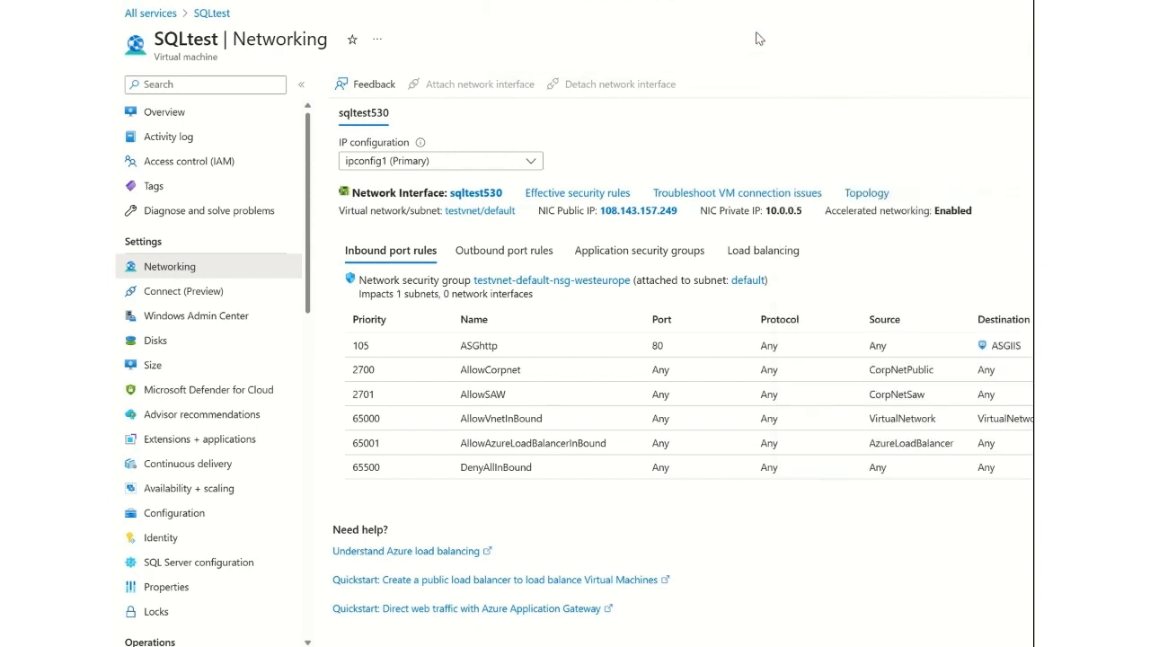
Return to testvault's networking settings and check its public access setting and private endpoint connections.
left_click(539, 2)
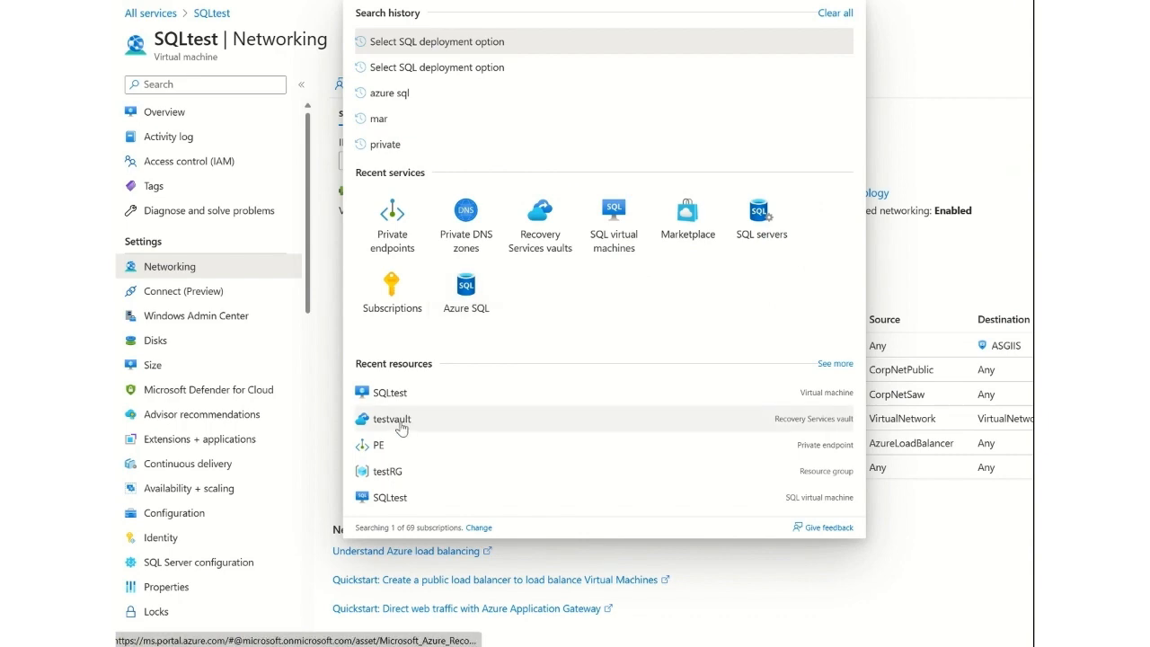
left_click(393, 419)
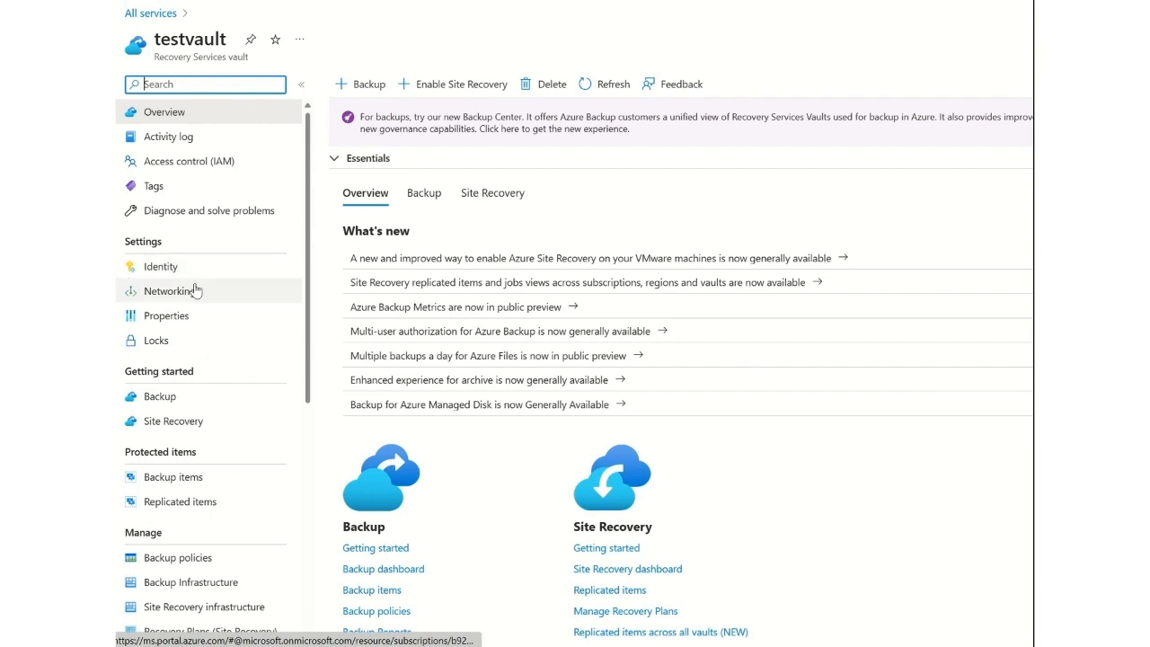
left_click(195, 290)
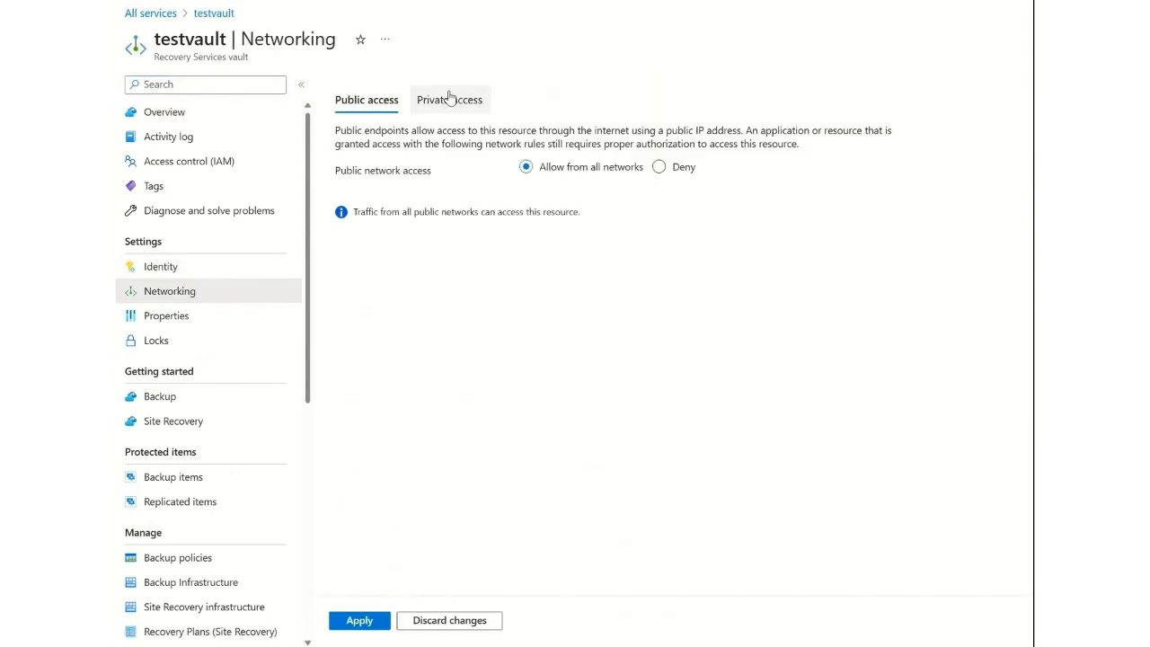
left_click(450, 99)
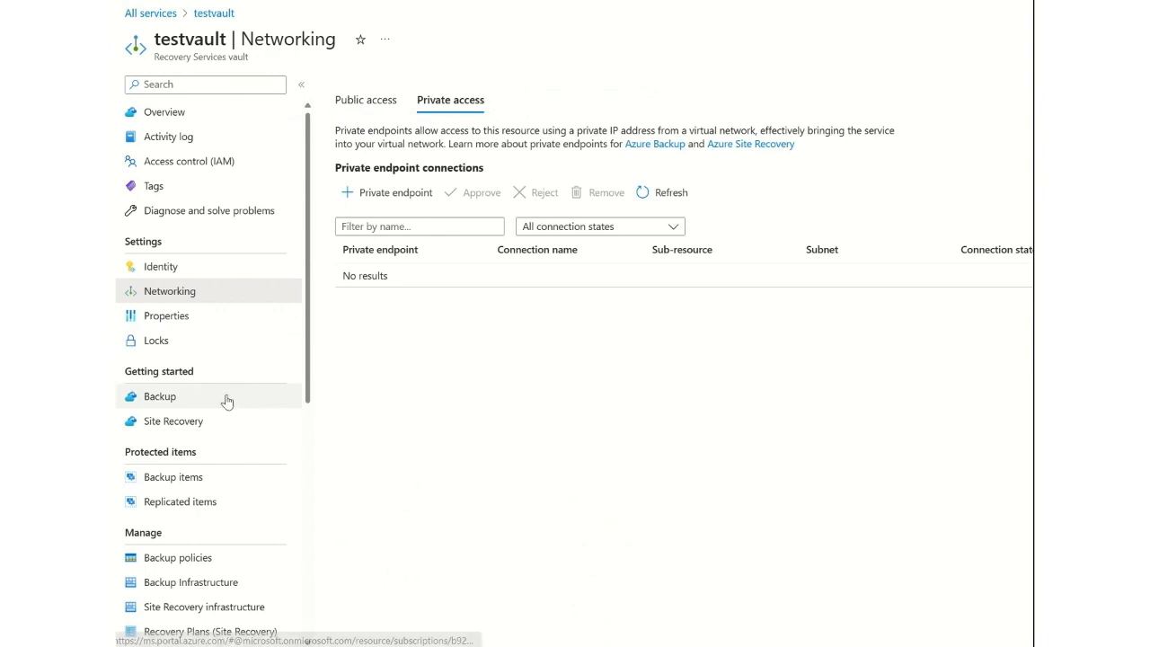
Set up stopping the backup of the testbackup SQL in Azure VM item with the level Delete backup data and the reason Others.
left_click(201, 484)
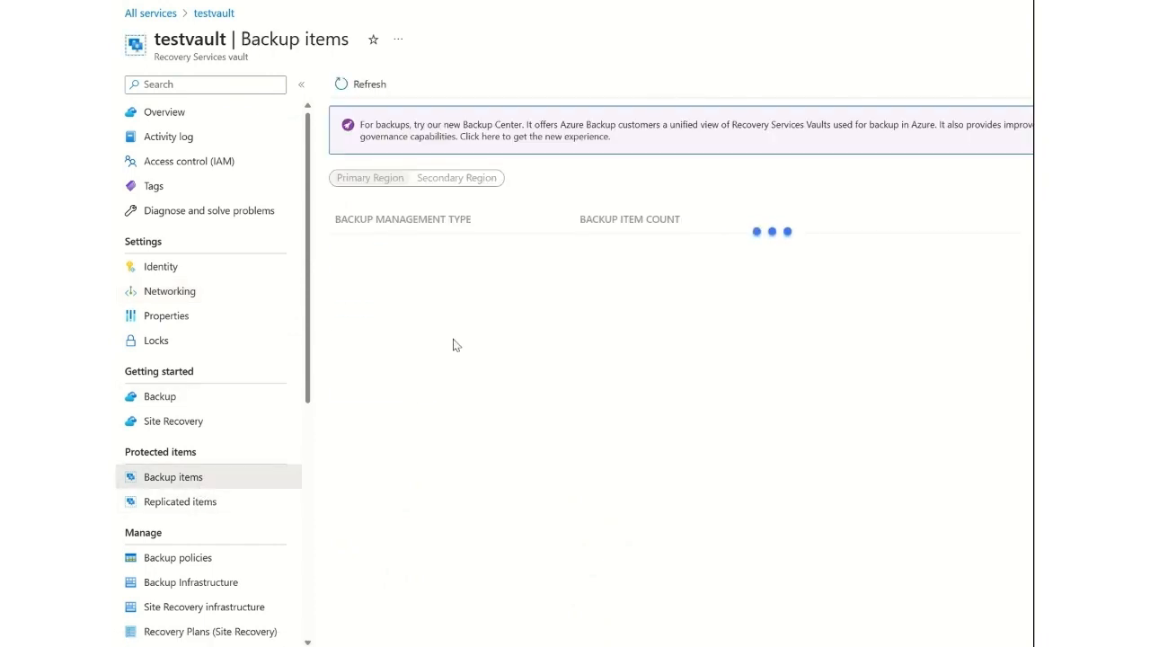
left_click(396, 251)
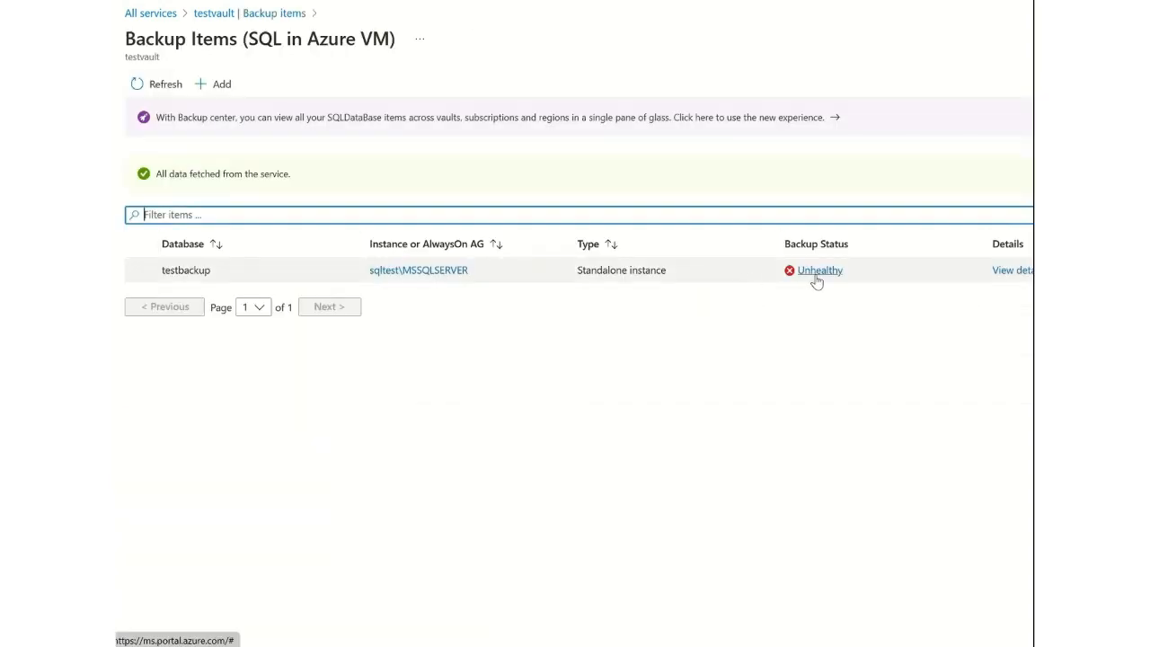
left_click(1016, 274)
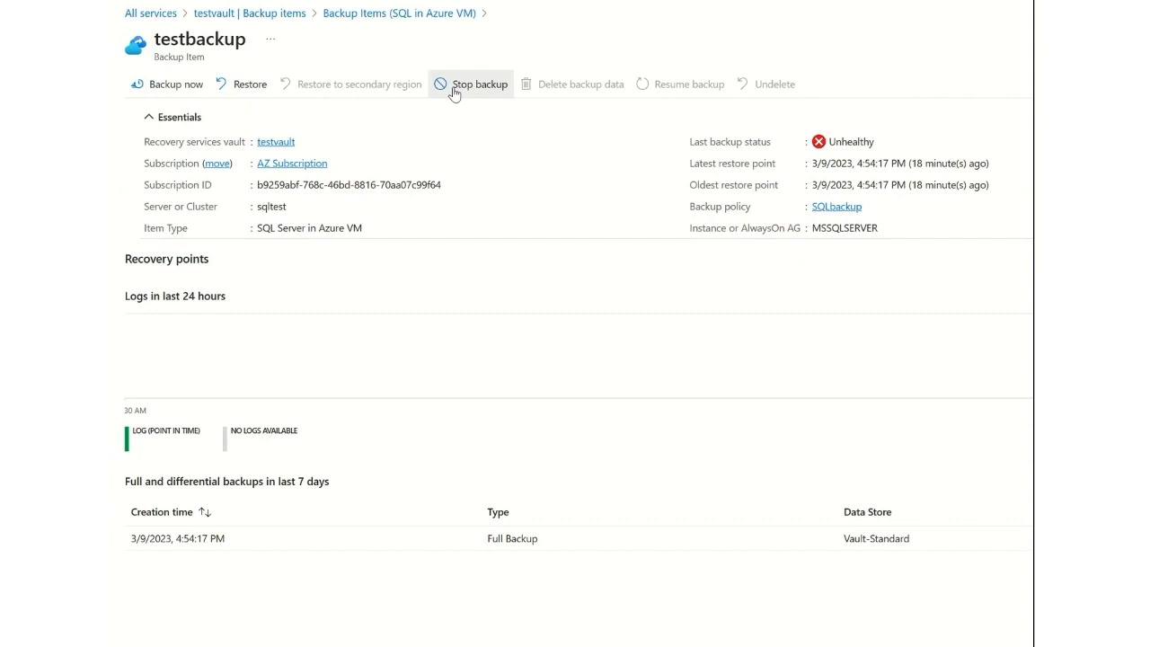
left_click(455, 87)
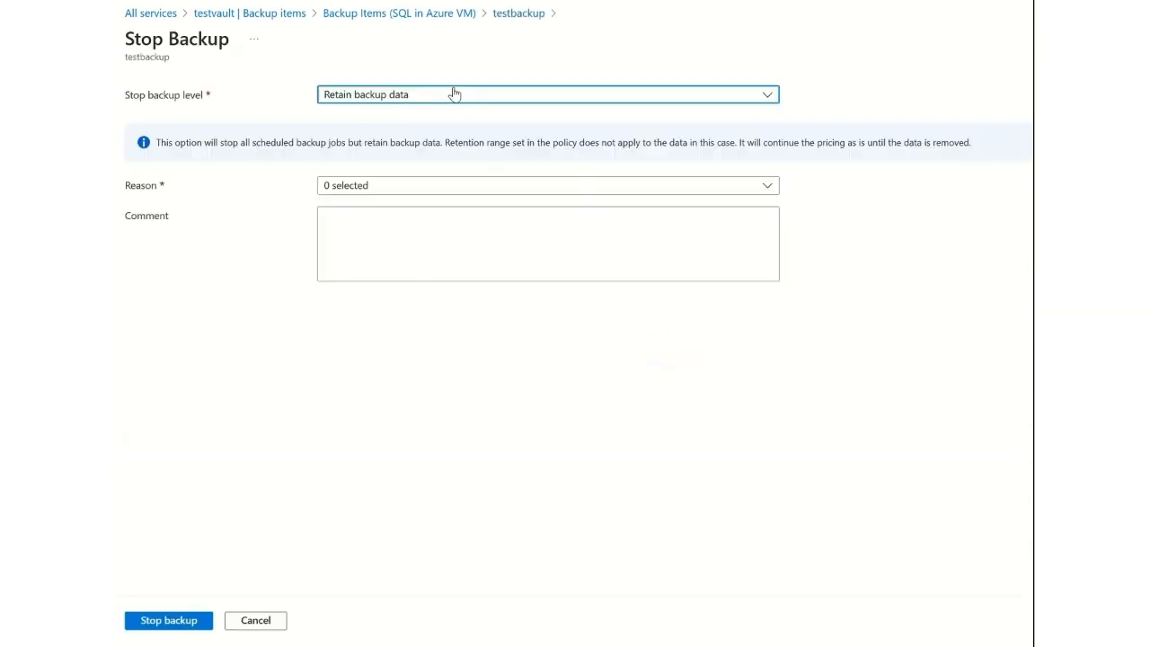
left_click(422, 97)
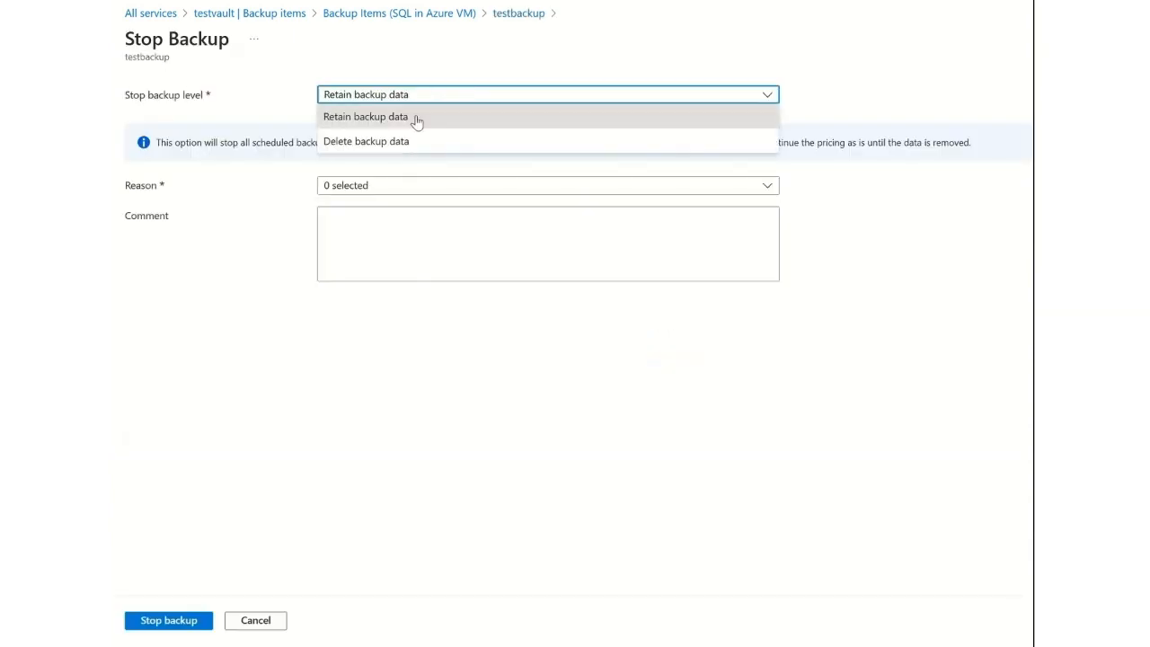
left_click(416, 142)
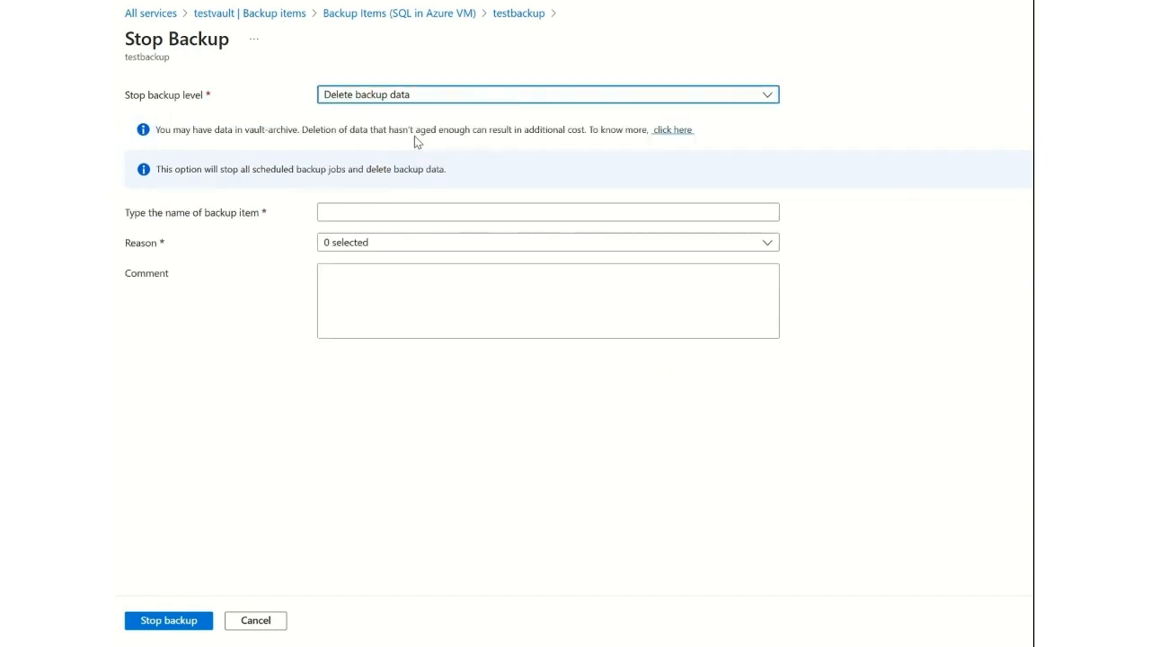
left_click(375, 244)
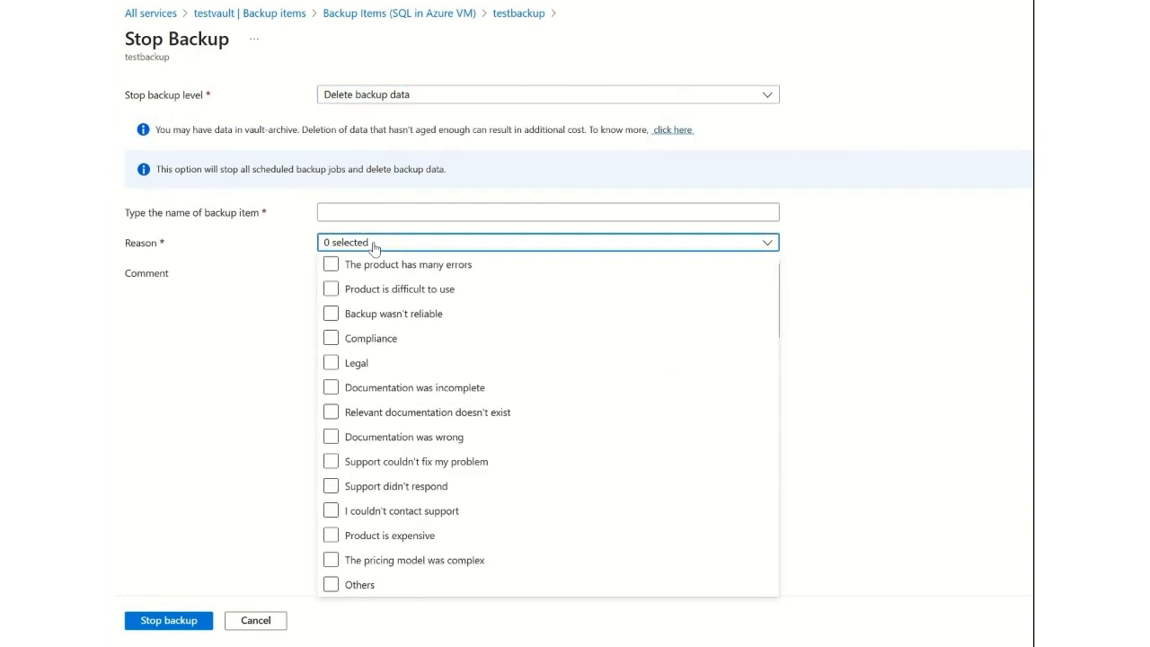
left_click(351, 584)
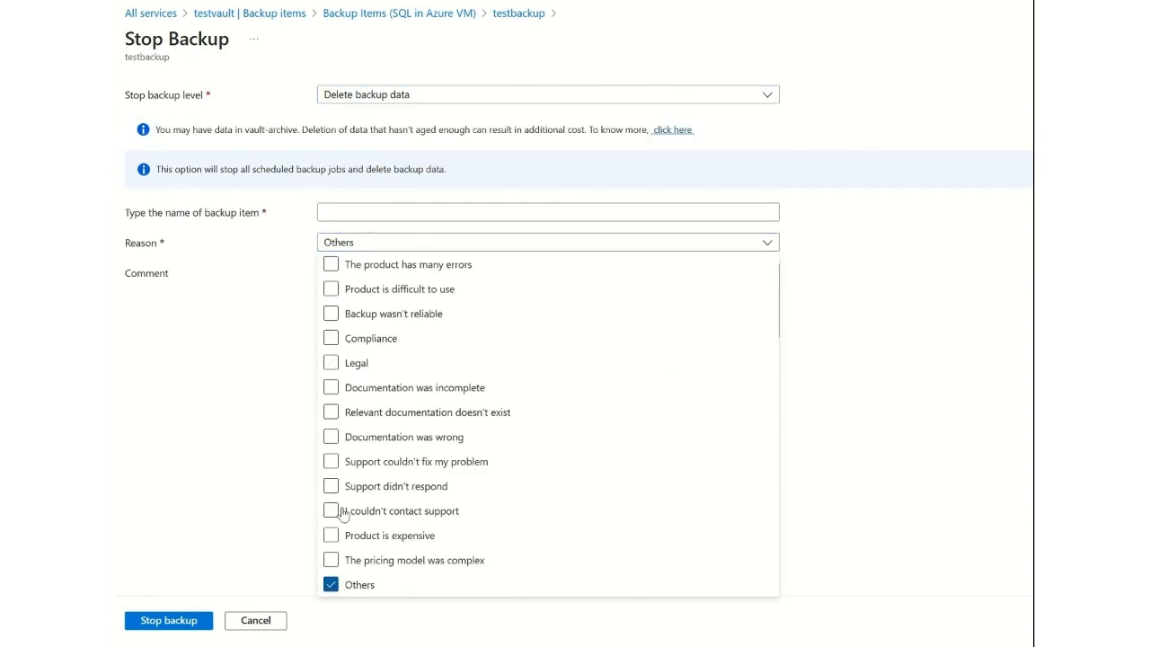
Enter testbackup as the confirming backup item name and stop the backup with its data deleted.
left_click(375, 213)
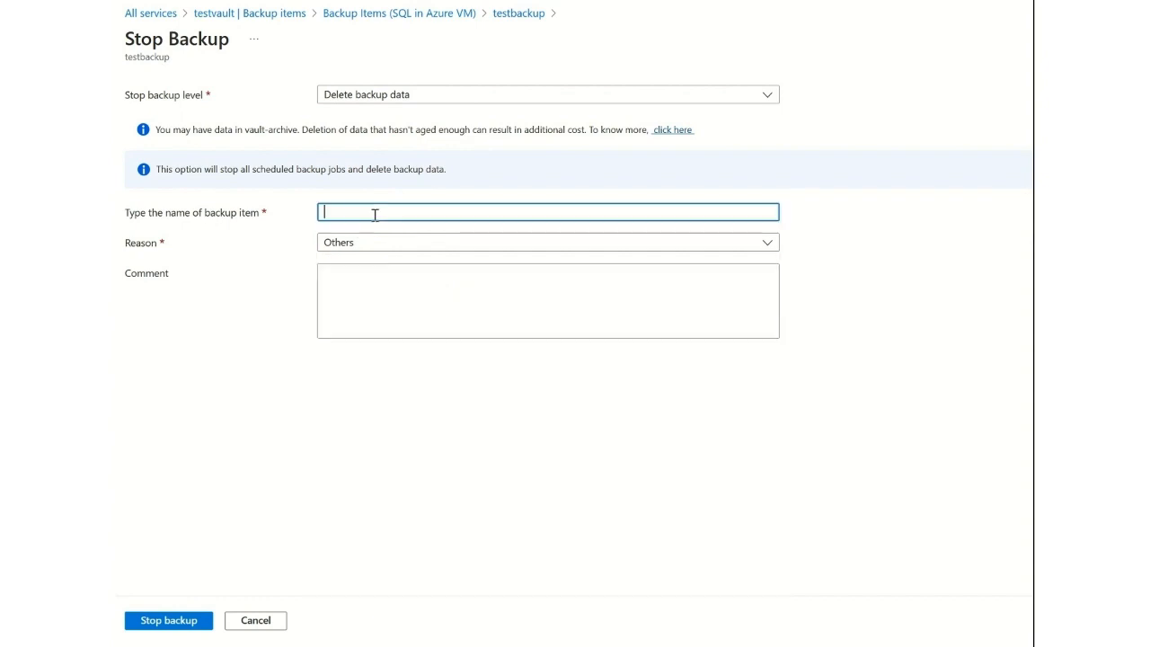
double_click(155, 55)
key("ctrl+c")
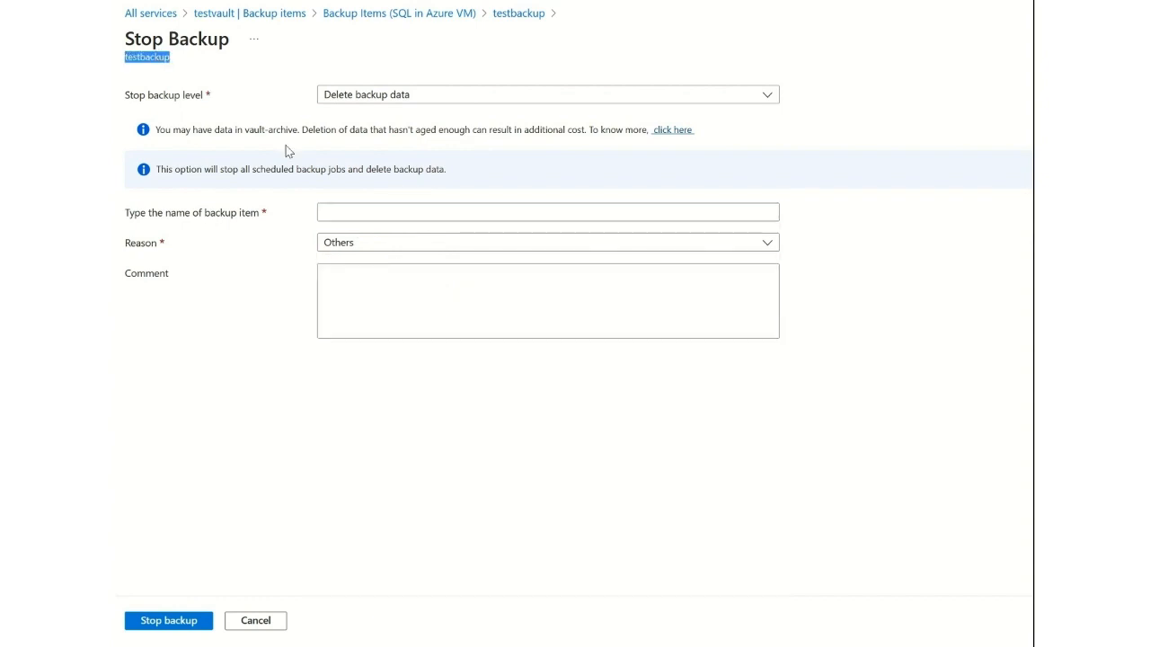
left_click(347, 211)
key("ctrl+v")
left_click(157, 620)
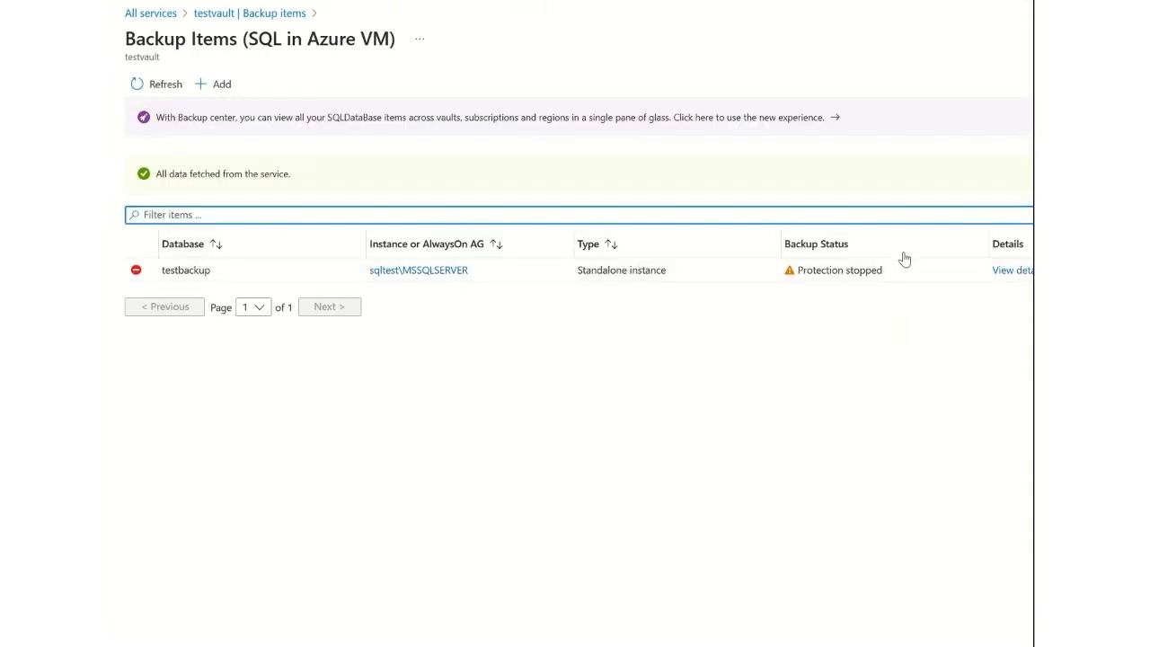
Open the details of the soft-deleted testbackup item and undelete it.
left_click(996, 275)
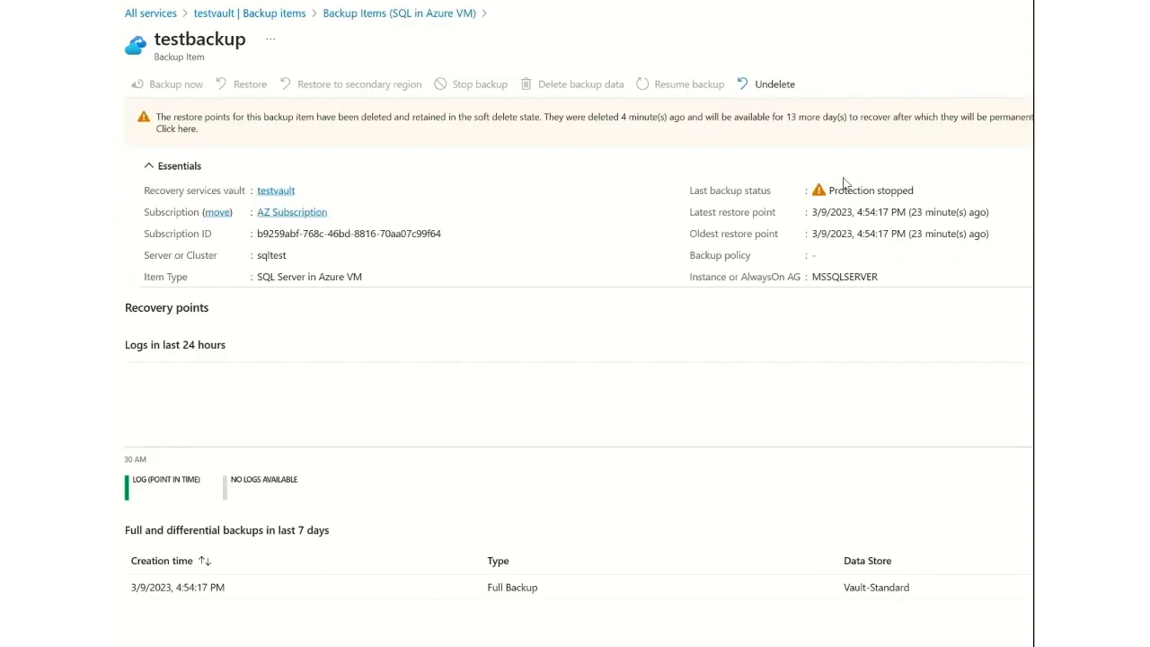
left_click(763, 85)
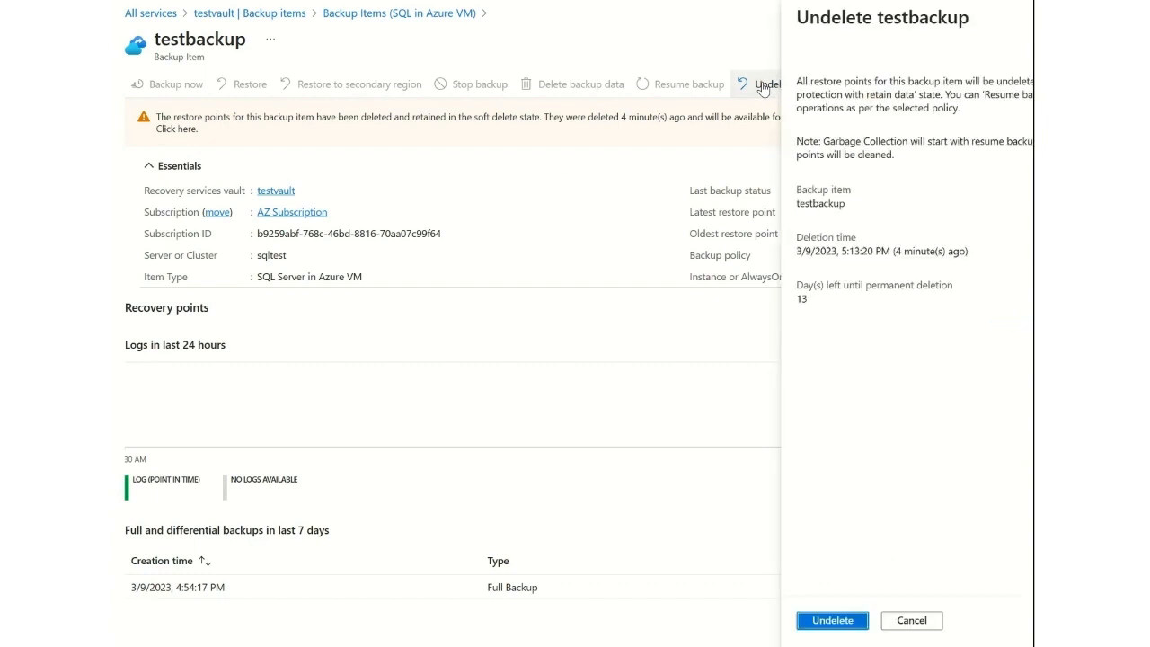
left_click(854, 621)
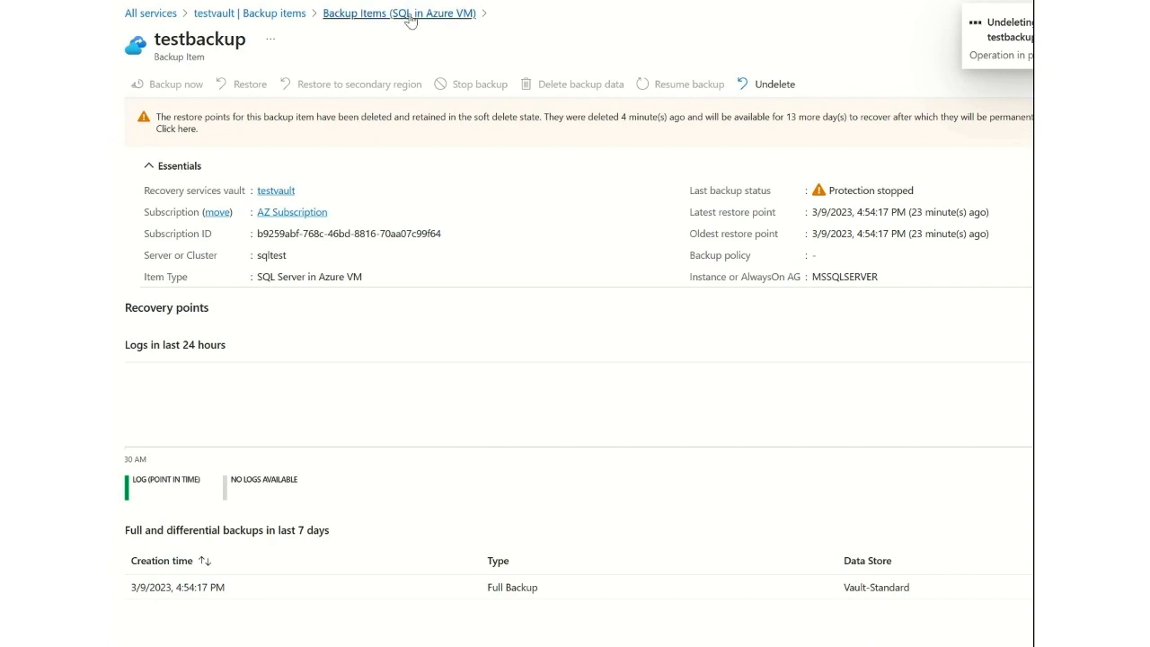
Disable soft delete for cloud workloads and soft delete and security settings for hybrid workloads in testvault's security settings.
left_click(276, 15)
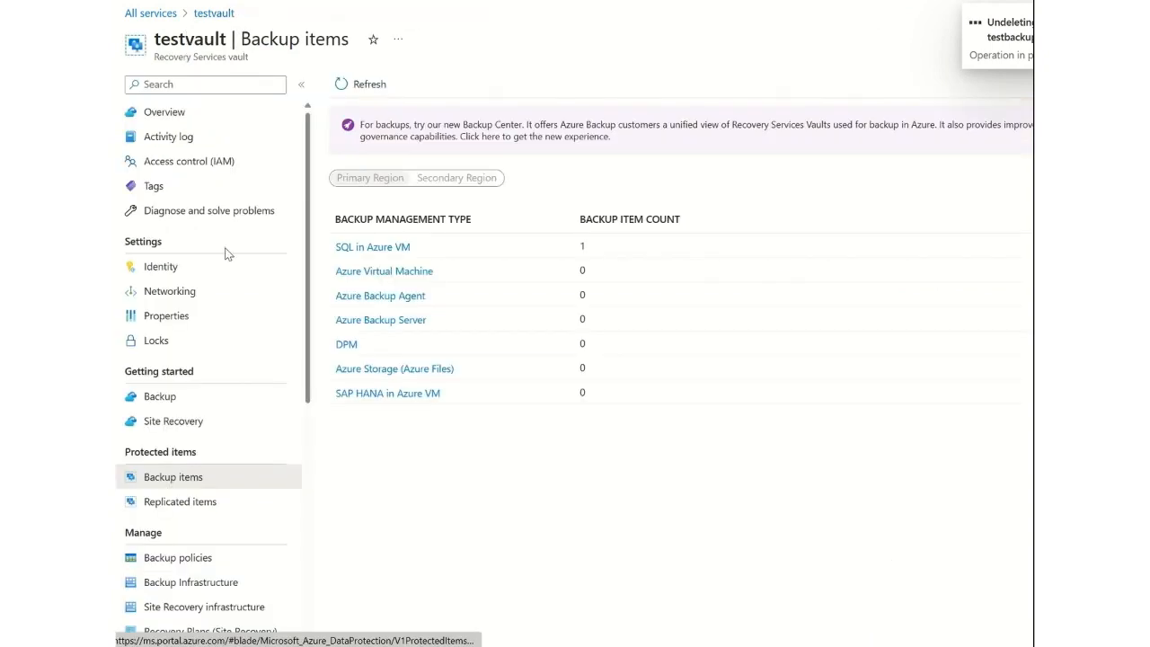
left_click(212, 323)
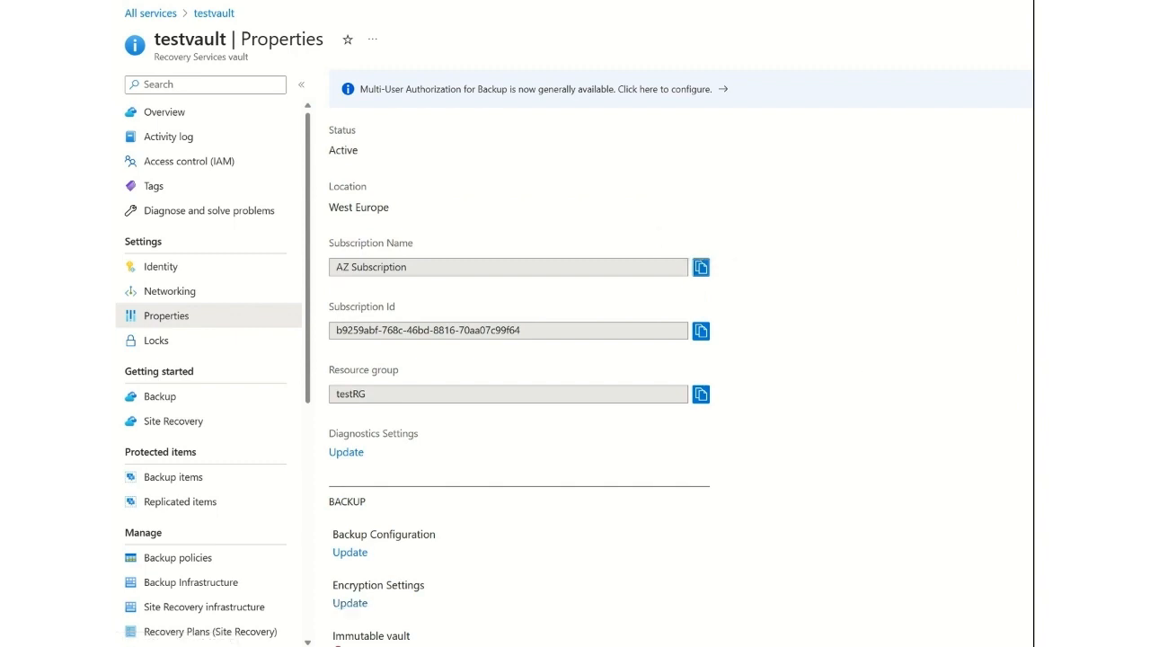
scroll(503, 359, "down", 2)
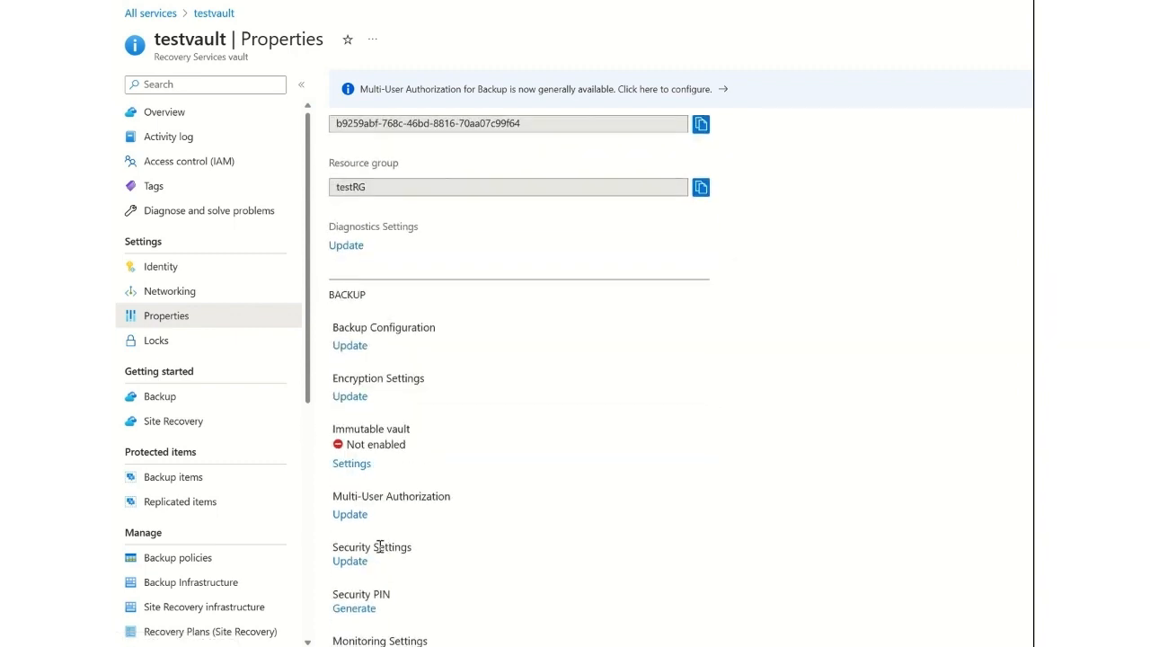
left_click(350, 562)
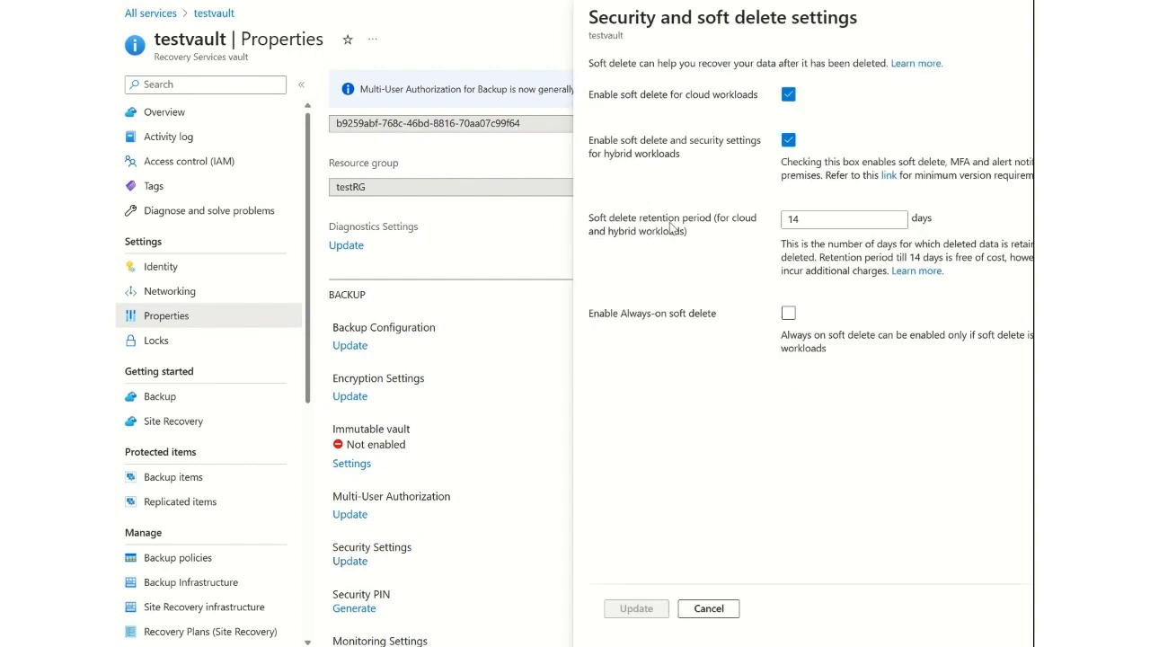
left_click(788, 96)
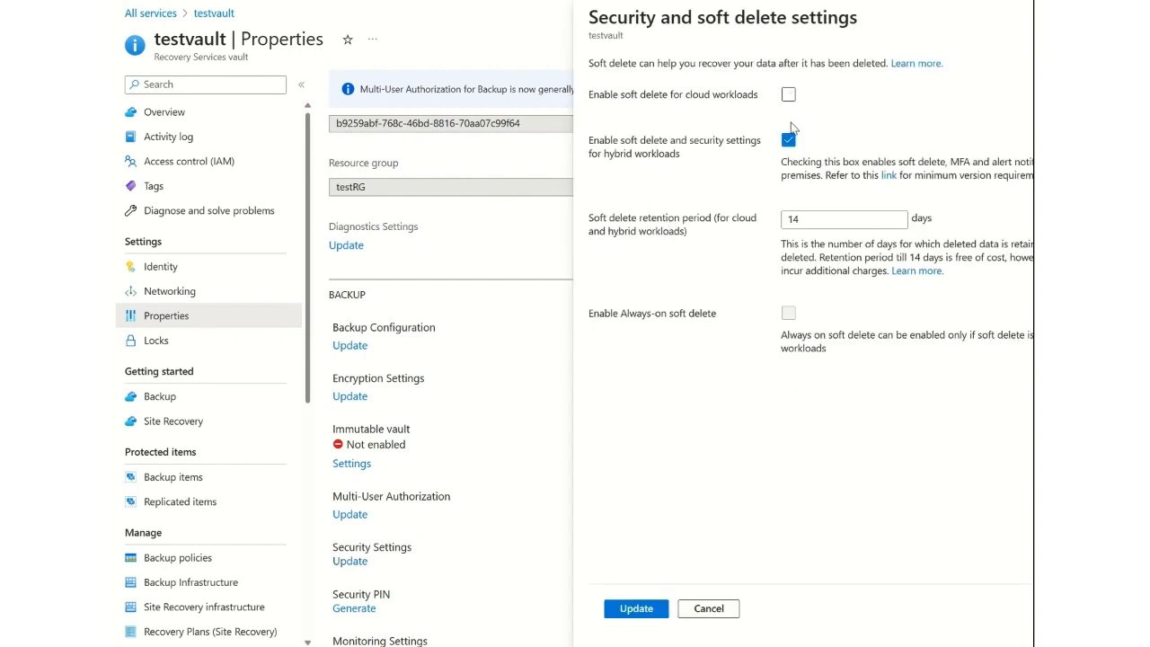
left_click(788, 140)
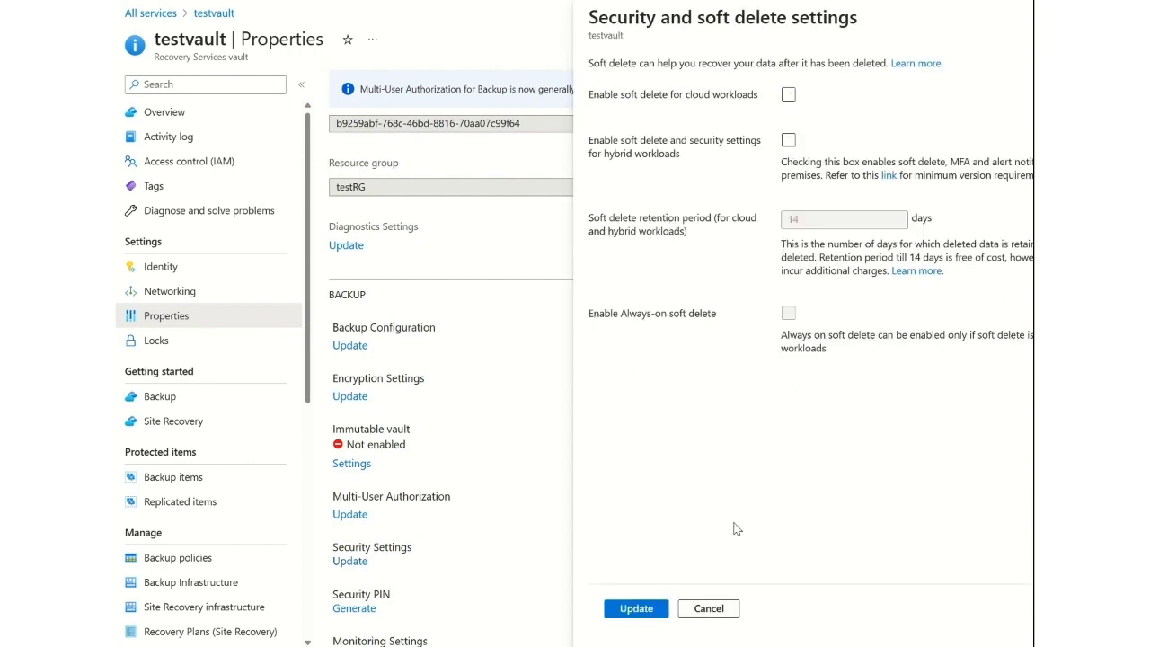
left_click(637, 608)
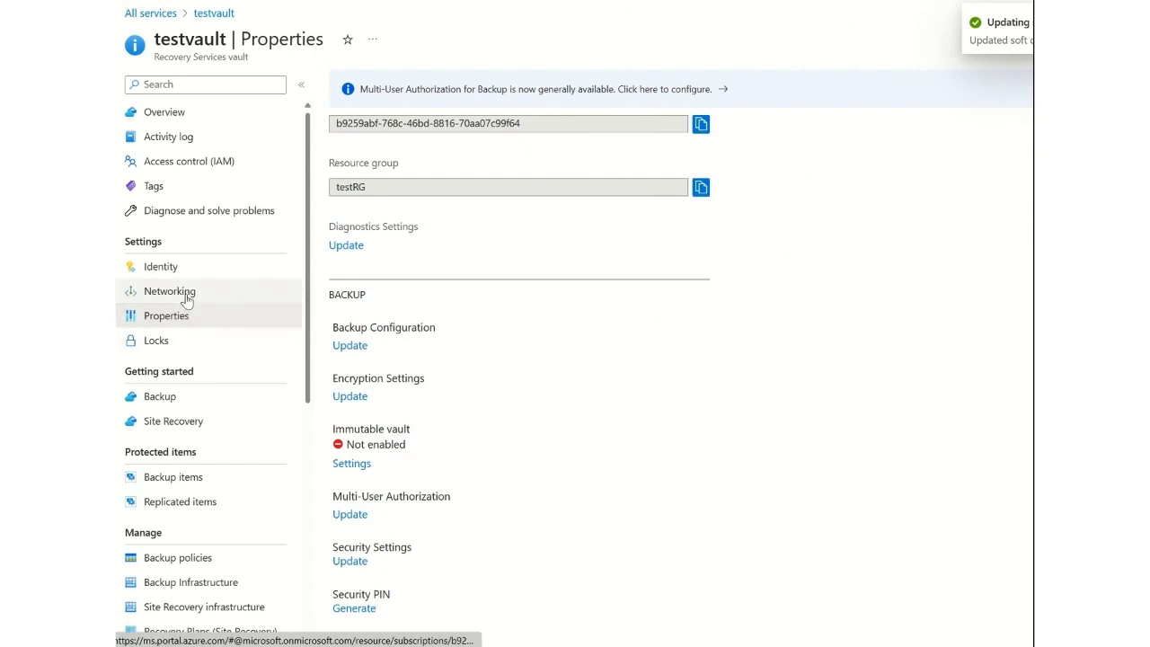
Delete the backup data of the testbackup SQL in Azure VM item, confirming its name and giving the reason Others.
left_click(192, 481)
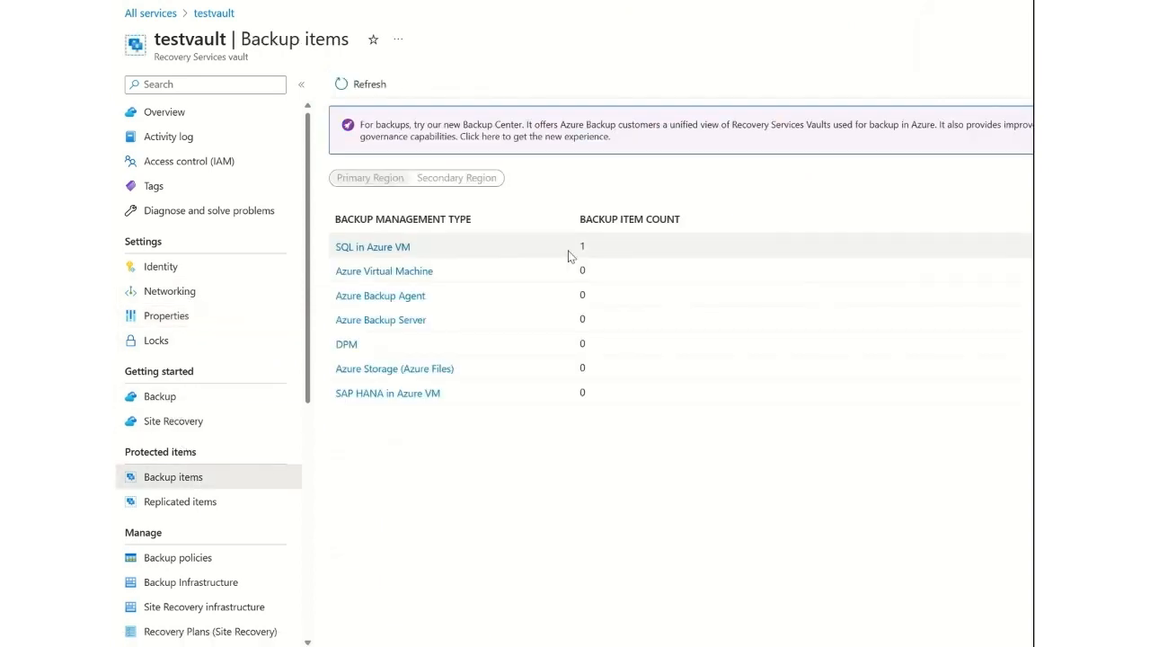
left_click(400, 253)
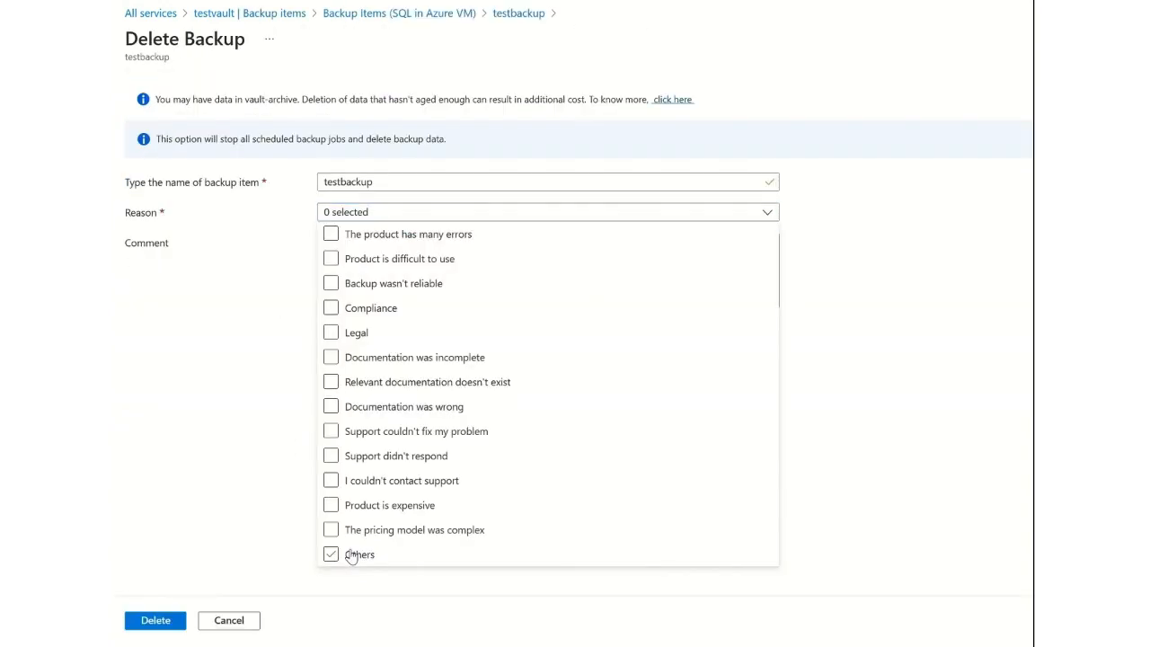
left_click(351, 554)
left_click(165, 626)
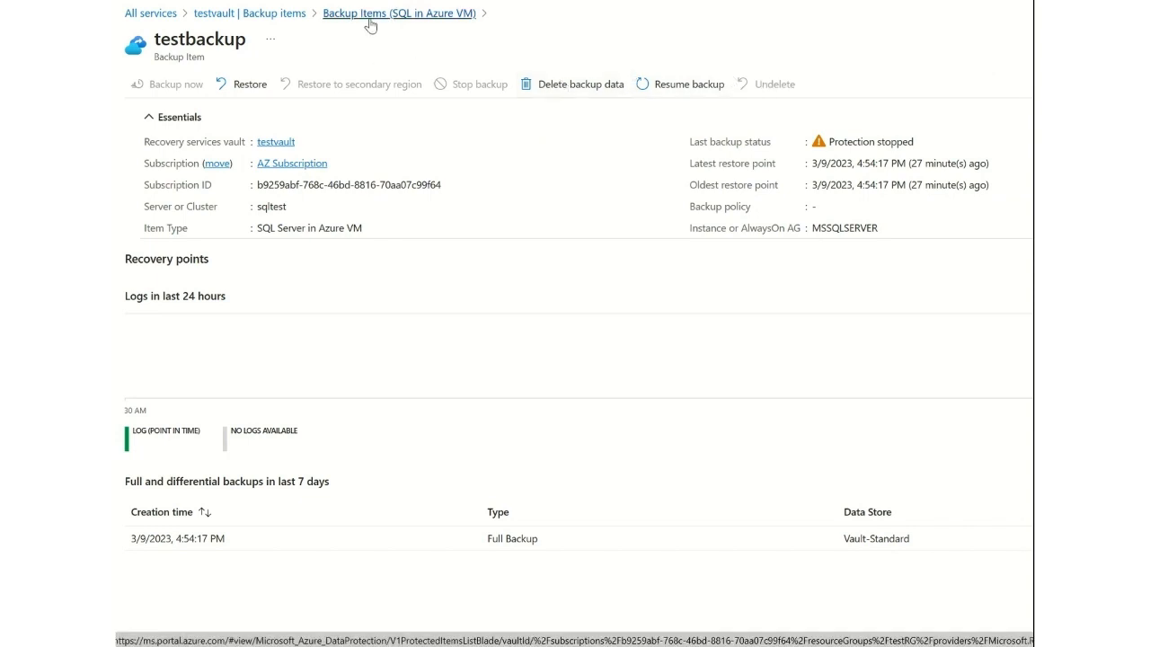
Open the deletion form for the SQLtest server among testvault's Workload in Azure VM protected servers.
left_click(282, 20)
left_click(179, 584)
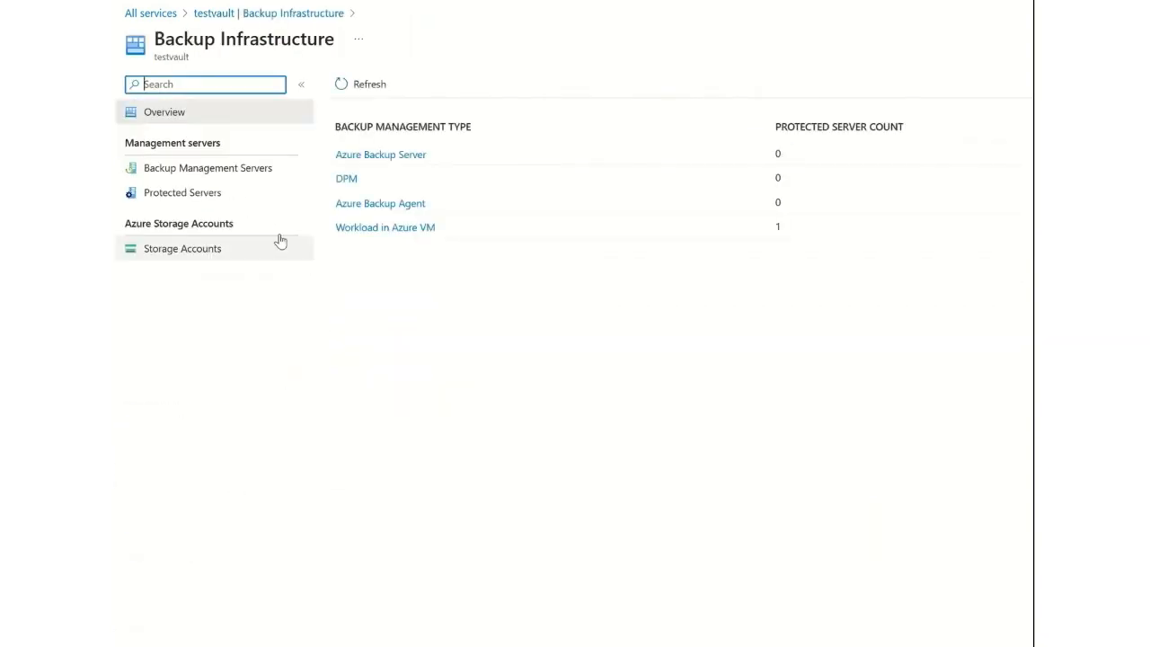
left_click(355, 228)
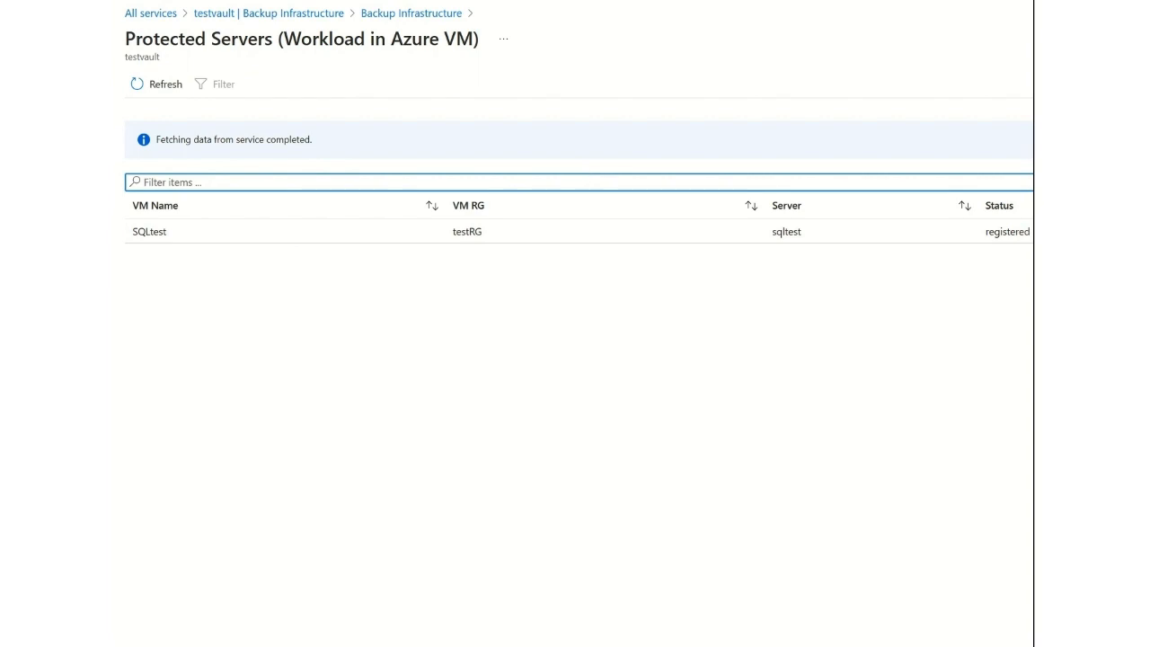
left_click(578, 232)
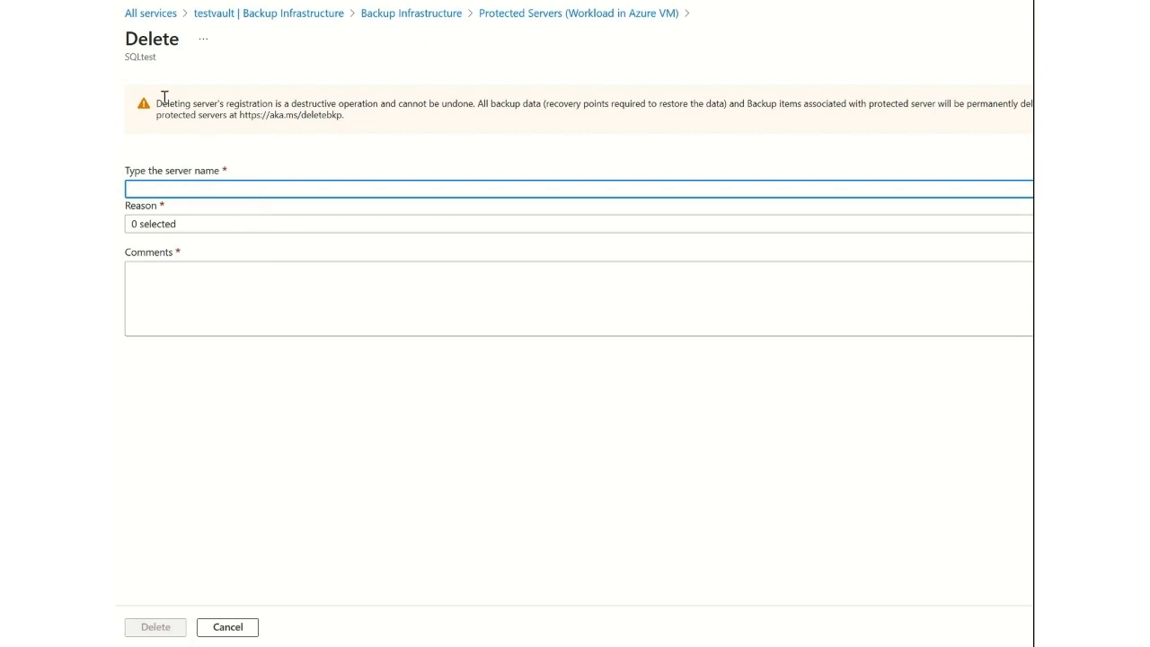
Enter SQLtest as the confirming server name and choose Others as the deletion reason.
double_click(144, 56)
key("ctrl+c")
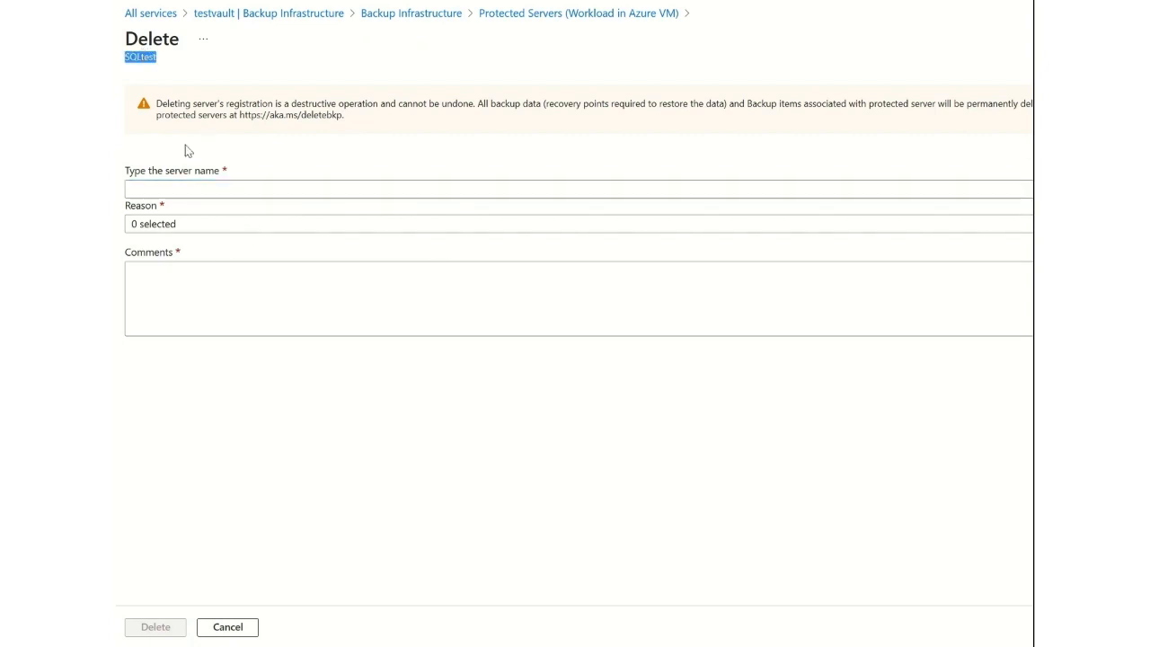
left_click(201, 186)
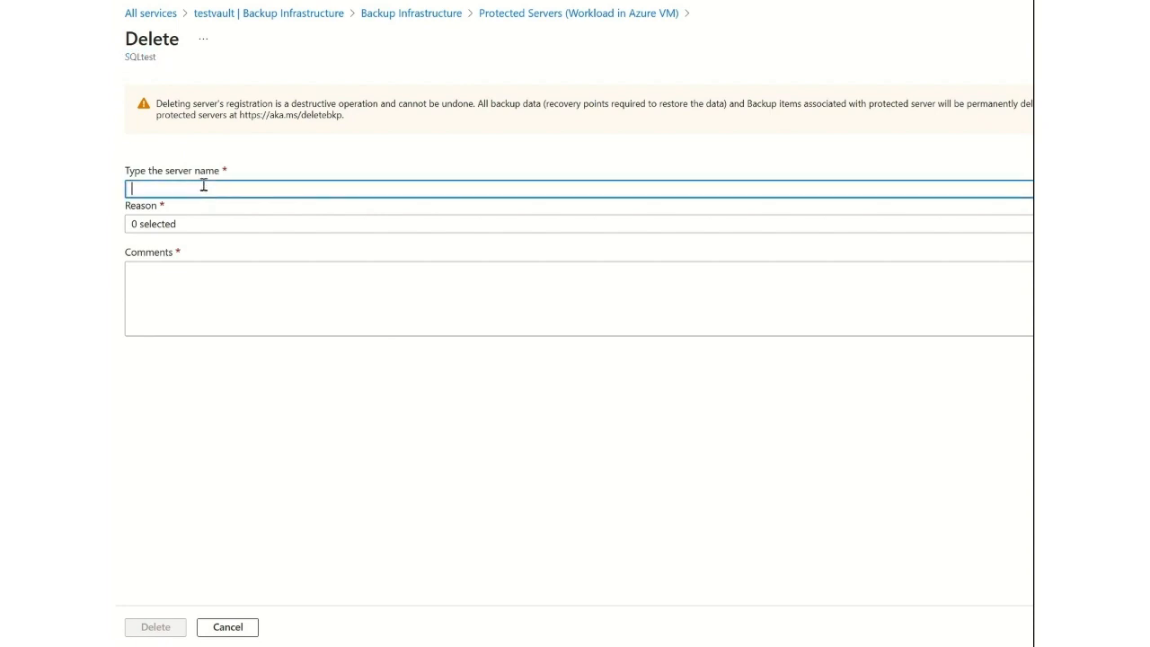
key("ctrl+v")
left_click(213, 228)
left_click(190, 394)
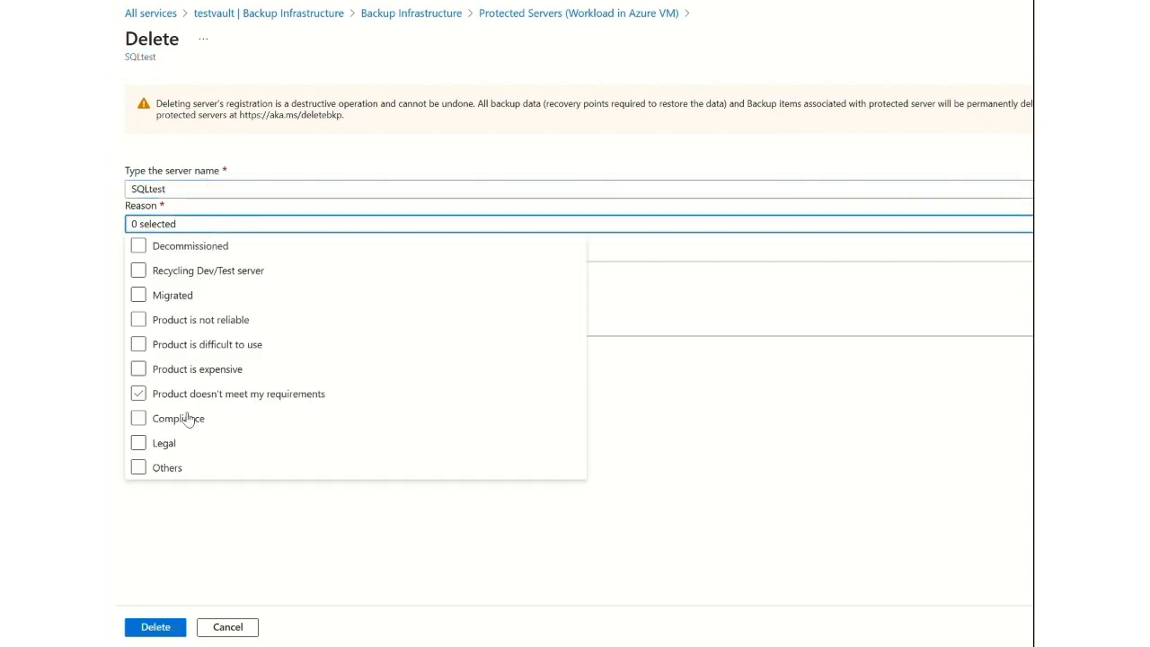
left_click(192, 473)
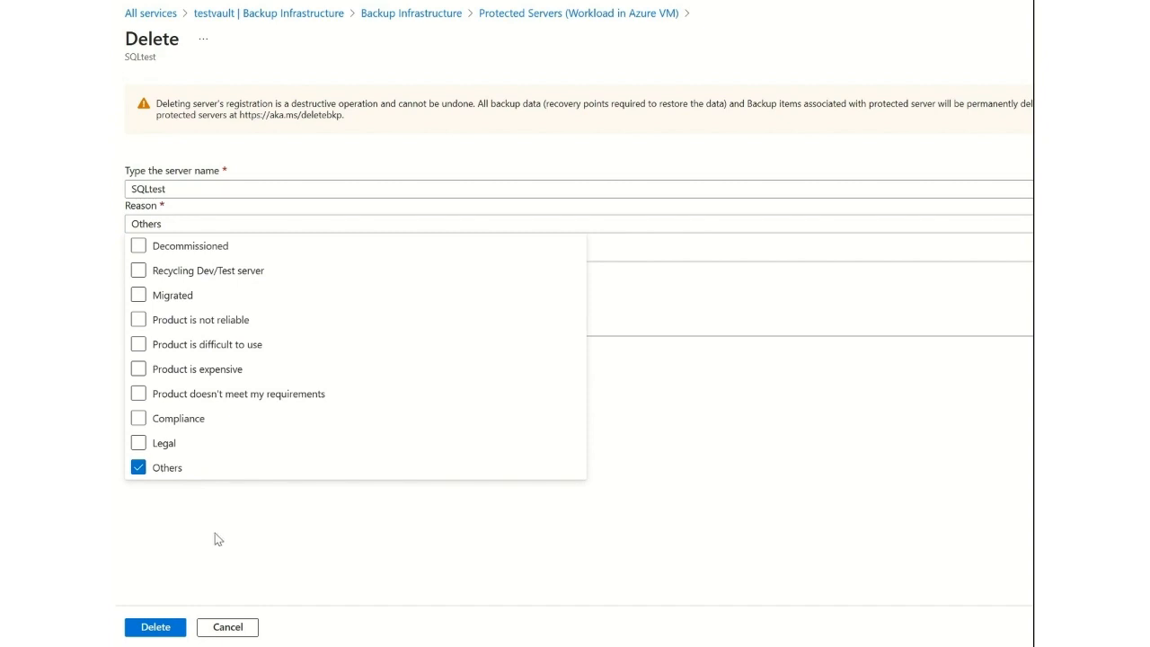
left_click(215, 539)
Add the comment test and delete the SQLtest server's registration.
left_click(172, 628)
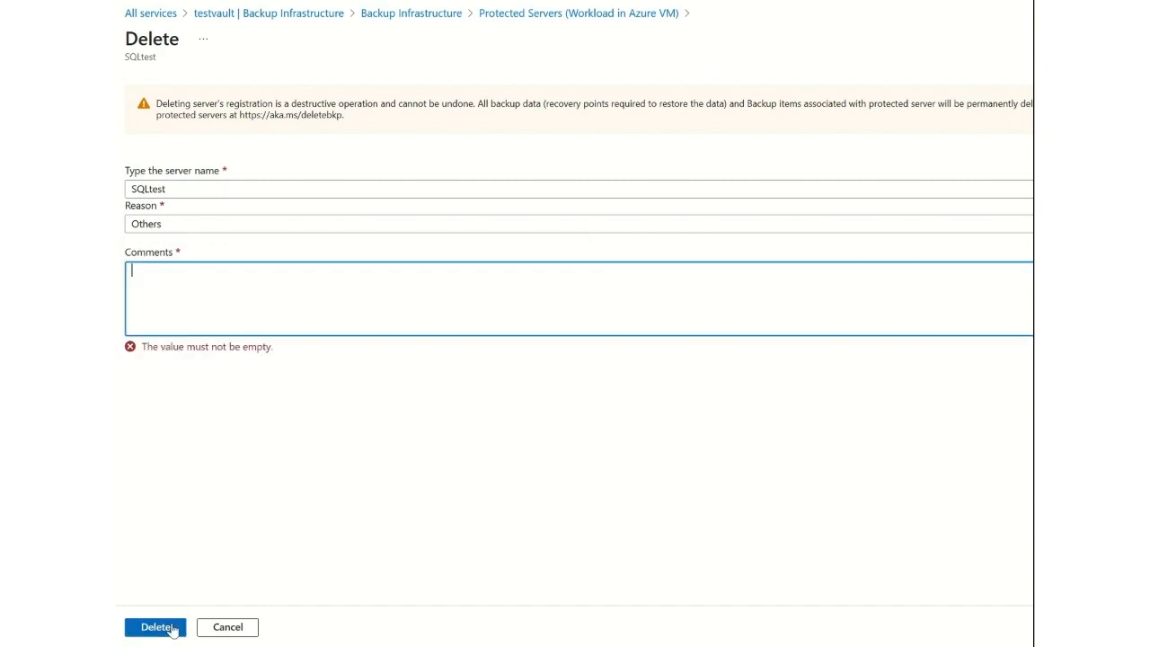
type("test")
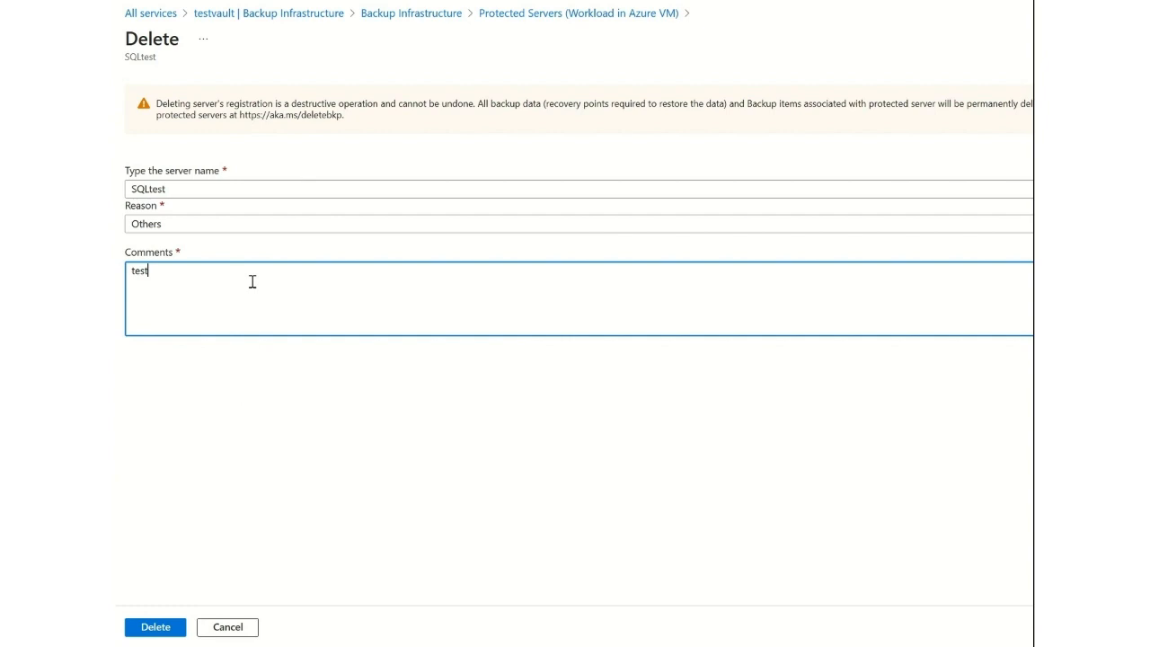
left_click(161, 628)
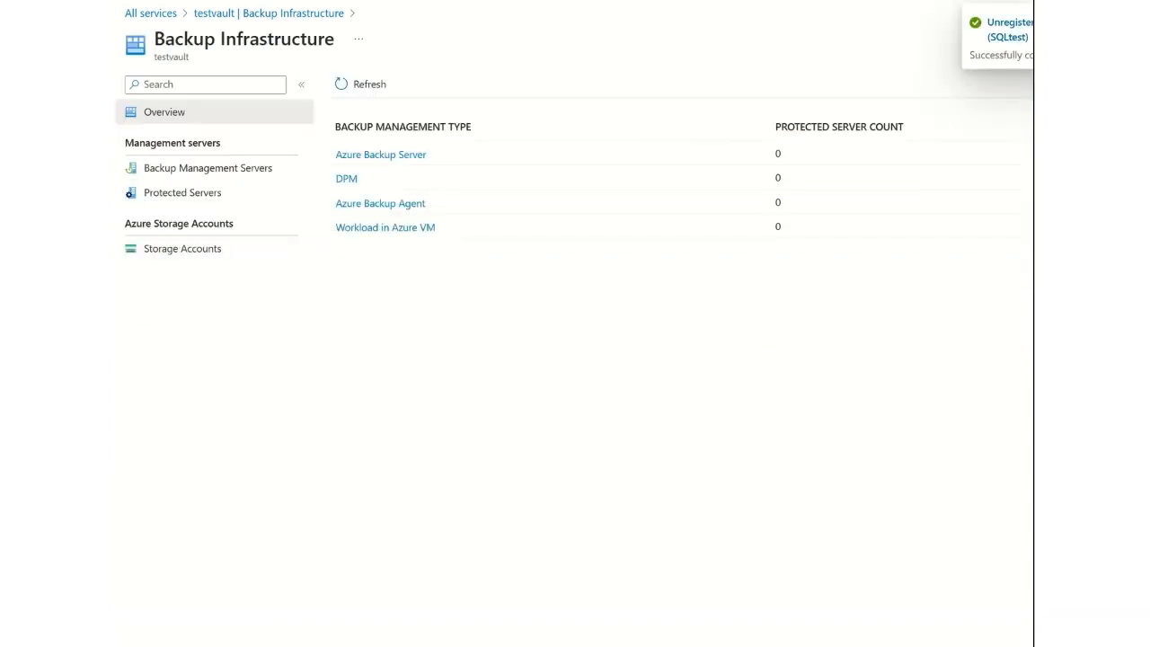
Go to the SQLtest virtual machine and check its installed extensions.
left_click(424, 1)
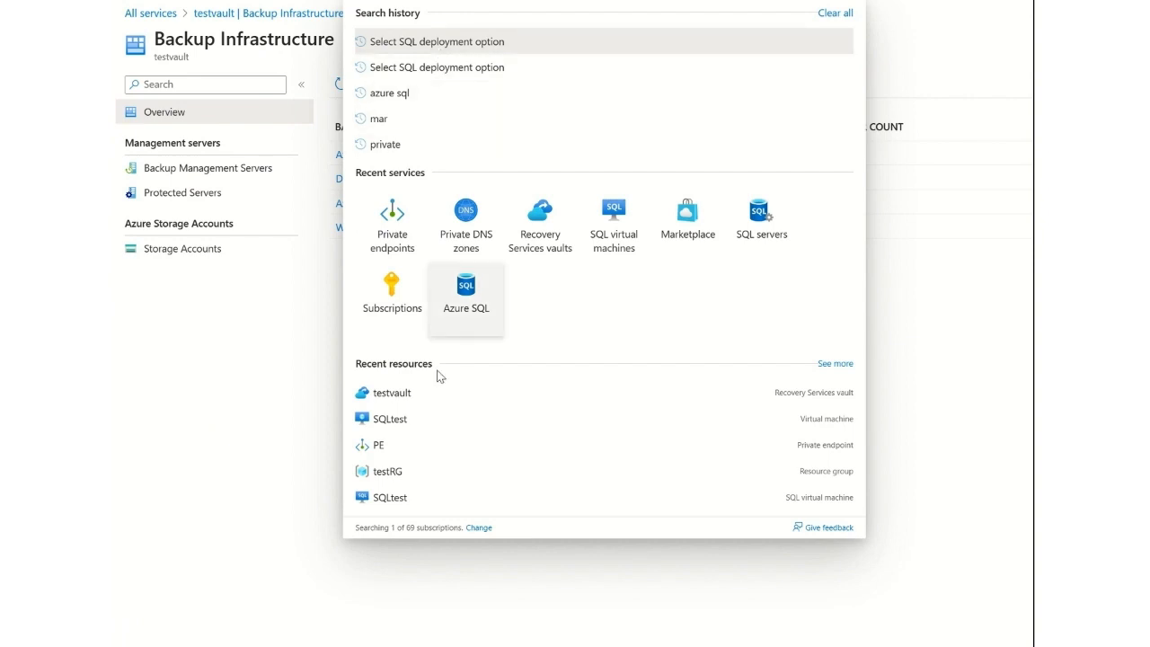
left_click(412, 421)
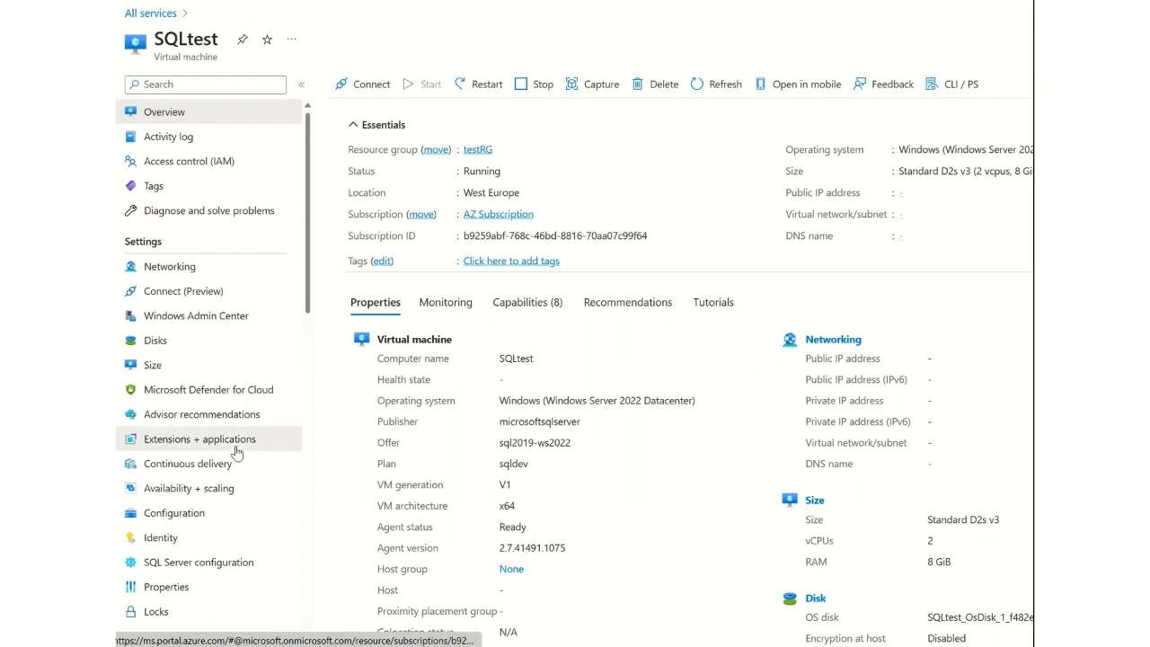
left_click(236, 449)
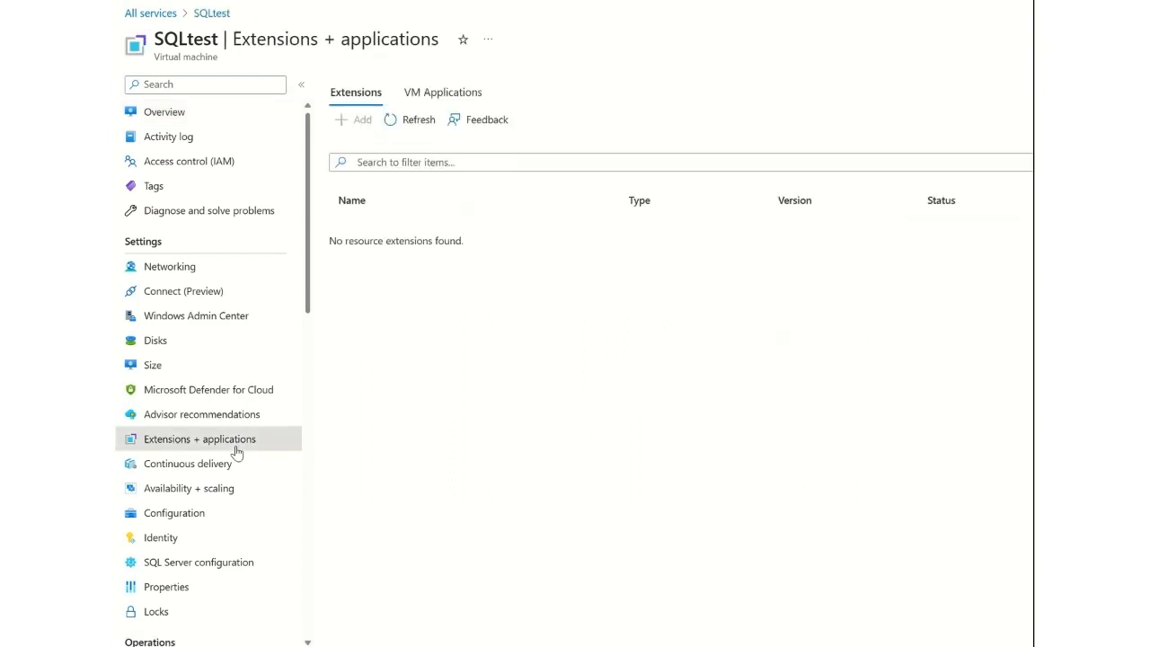